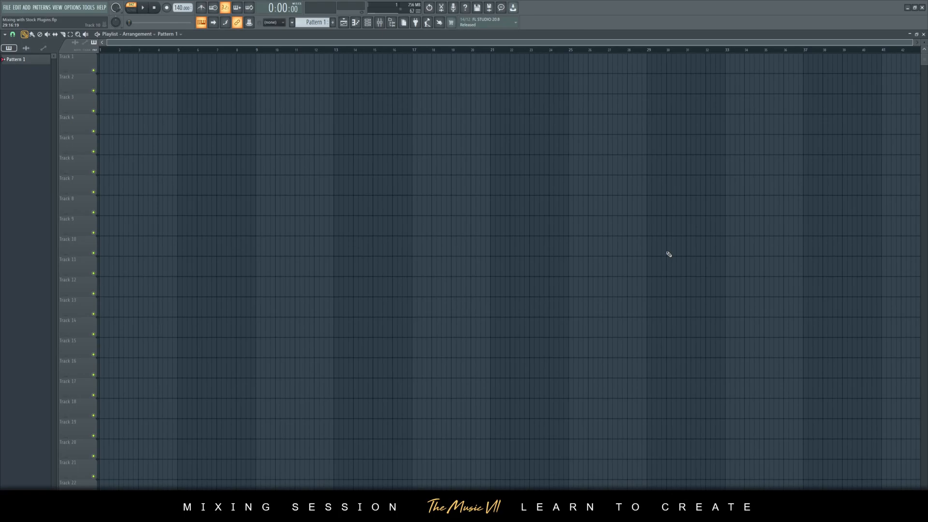
# Step: Import the Adlibs, Beat, Lead Vox and Vox Dubs audio files into the playlist and align all four clips to bar 1
pyautogui.hotkey('alt', 'Tab')
pyautogui.moveTo(645, 268); pyautogui.dragTo(106, 64)
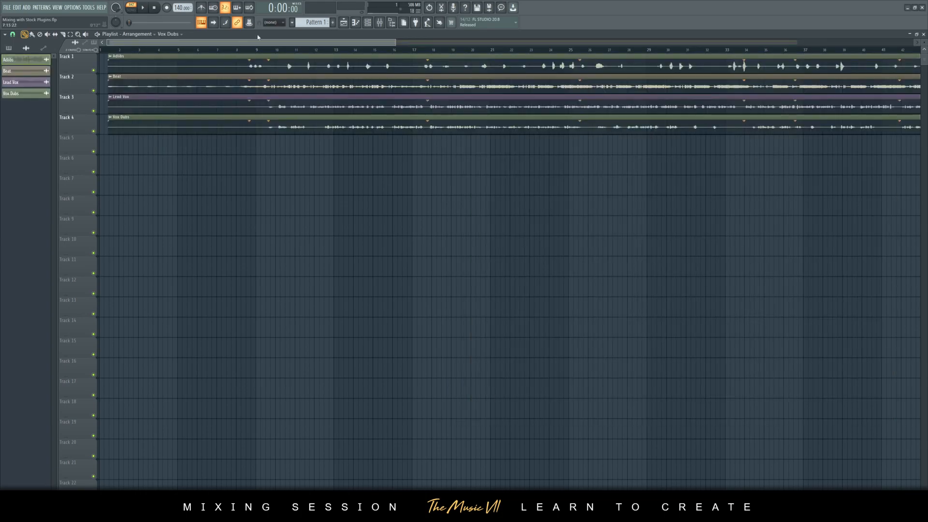
pyautogui.scroll(-3, 161, 42)
pyautogui.moveTo(143, 56); pyautogui.dragTo(166, 56)
pyautogui.hotkey('ctrl', 'd')
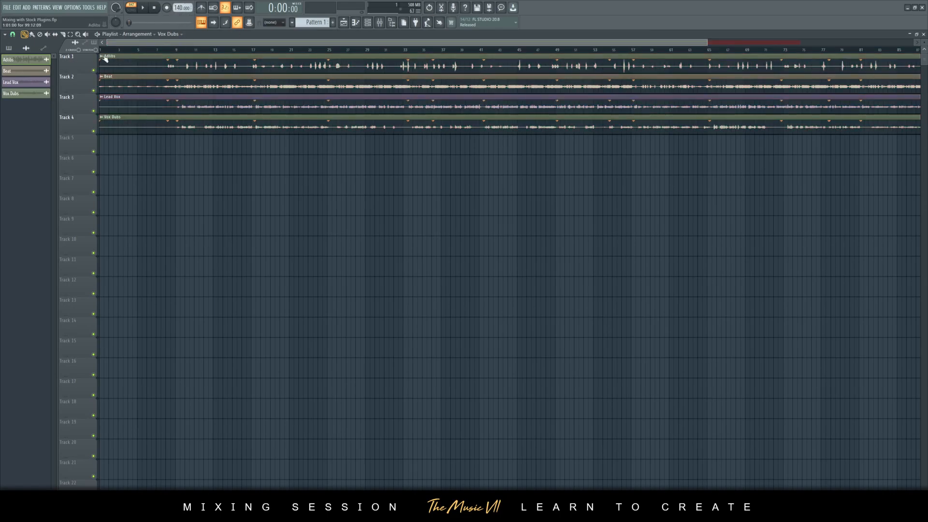
# Step: Reorder the audio clips so Beat is on Track 1, Lead Vox on Track 2, Vox Dubs on Track 3 and Adlibs on Track 4
pyautogui.click(15, 35)
pyautogui.click(23, 148)
pyautogui.moveTo(308, 167); pyautogui.dragTo(183, 2)
pyautogui.moveTo(169, 72); pyautogui.dragTo(148, 59)
pyautogui.hotkey('ctrl', 'd')
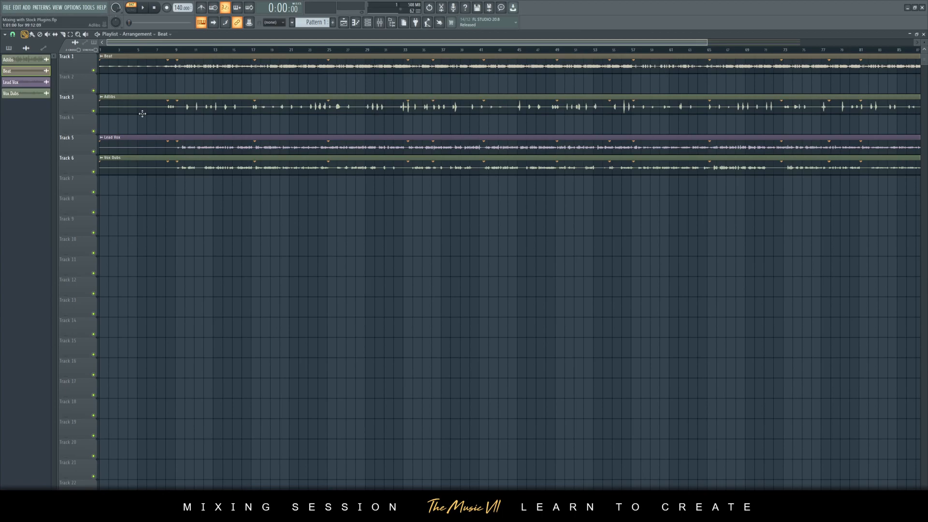
pyautogui.moveTo(145, 145); pyautogui.dragTo(126, 127)
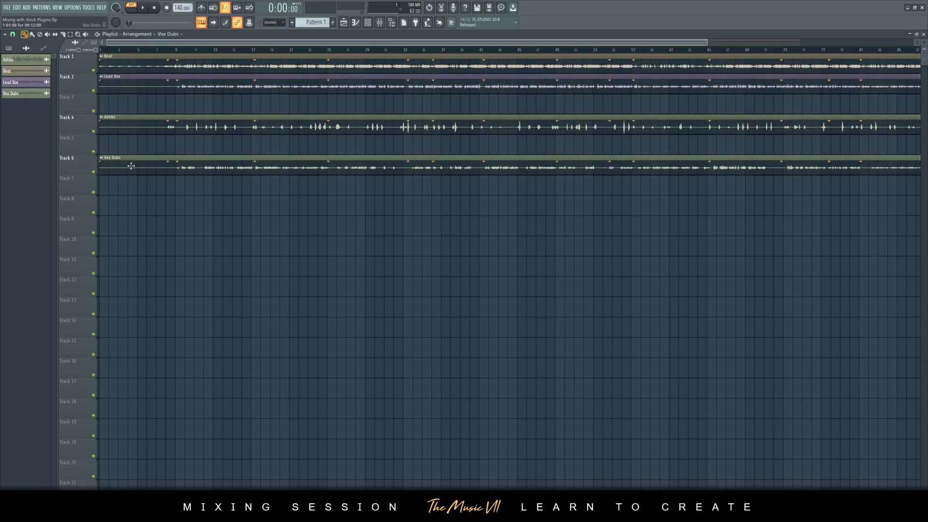
pyautogui.moveTo(127, 161); pyautogui.dragTo(124, 96)
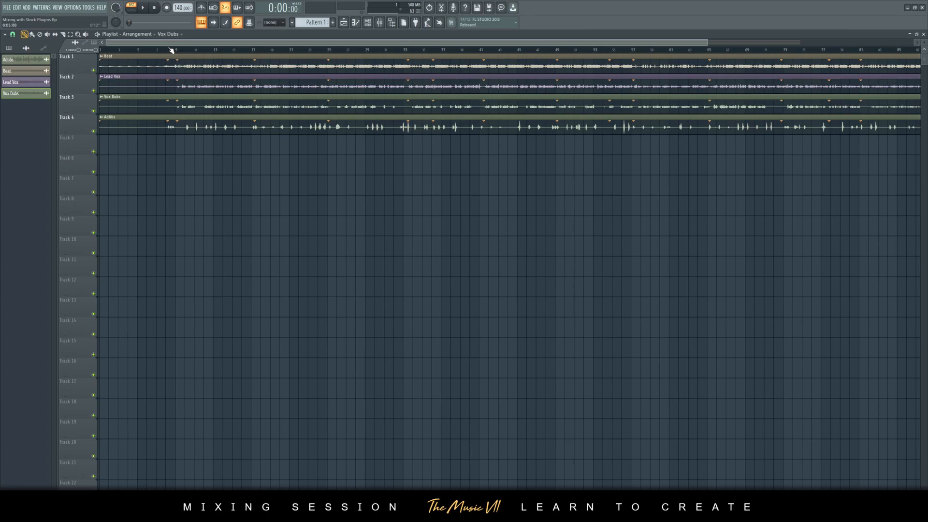
# Step: Turn off loading of regions in the channel settings of the Beat, Lead Vox, Vox Dubs and Adlibs clips
pyautogui.doubleClick(182, 57)
pyautogui.click(65, 121)
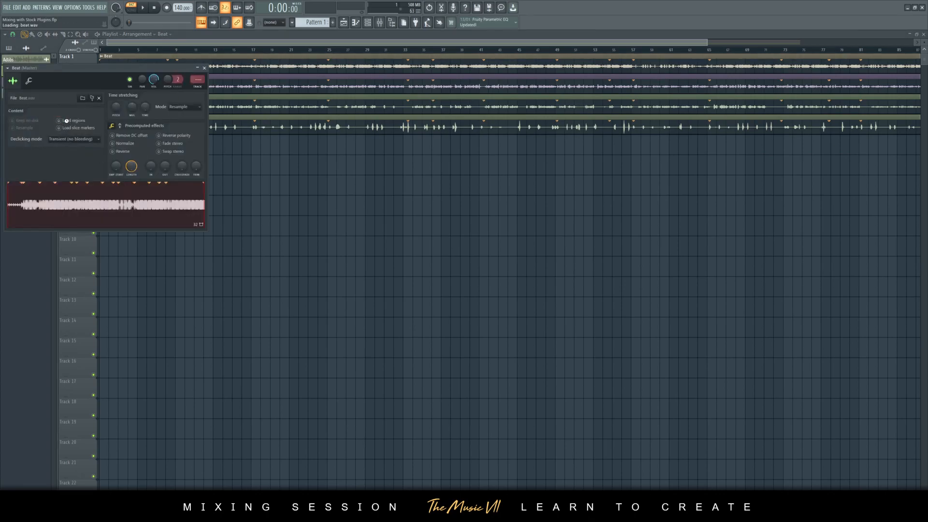
pyautogui.click(204, 68)
pyautogui.doubleClick(216, 86)
pyautogui.click(86, 130)
pyautogui.click(213, 78)
pyautogui.doubleClick(225, 97)
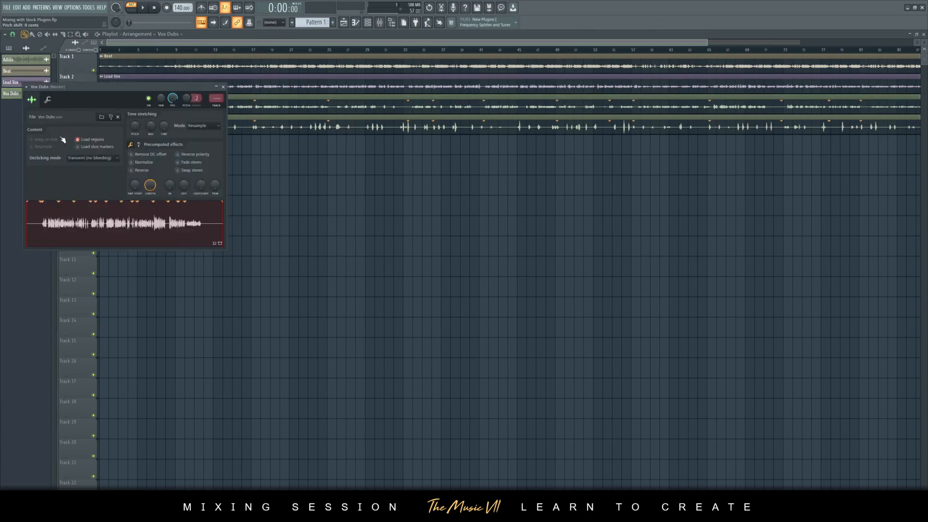
pyautogui.click(223, 86)
pyautogui.doubleClick(227, 127)
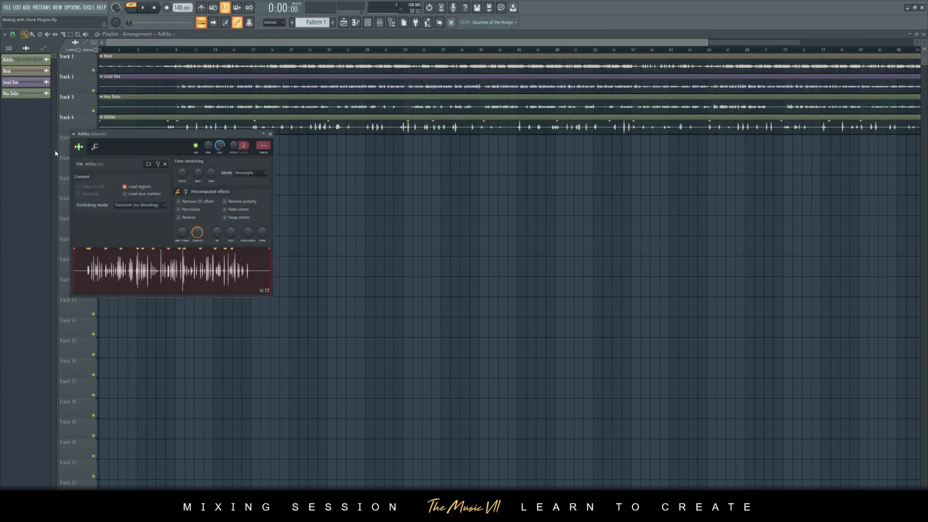
pyautogui.click(270, 134)
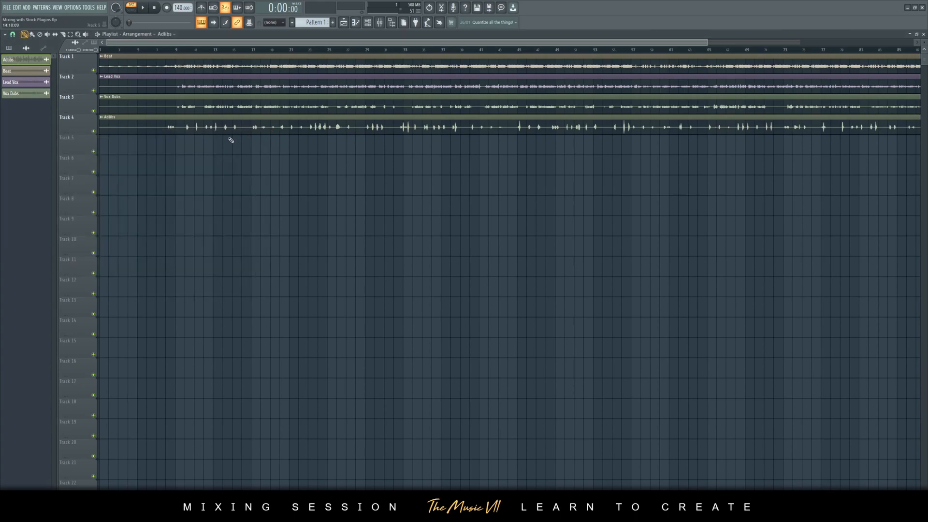
# Step: Solo the Beat track and listen to a section around bar 20
pyautogui.click(172, 55)
pyautogui.rightClick(95, 71)
pyautogui.press('l')
pyautogui.click(202, 50)
pyautogui.press('space')
pyautogui.click(280, 50)
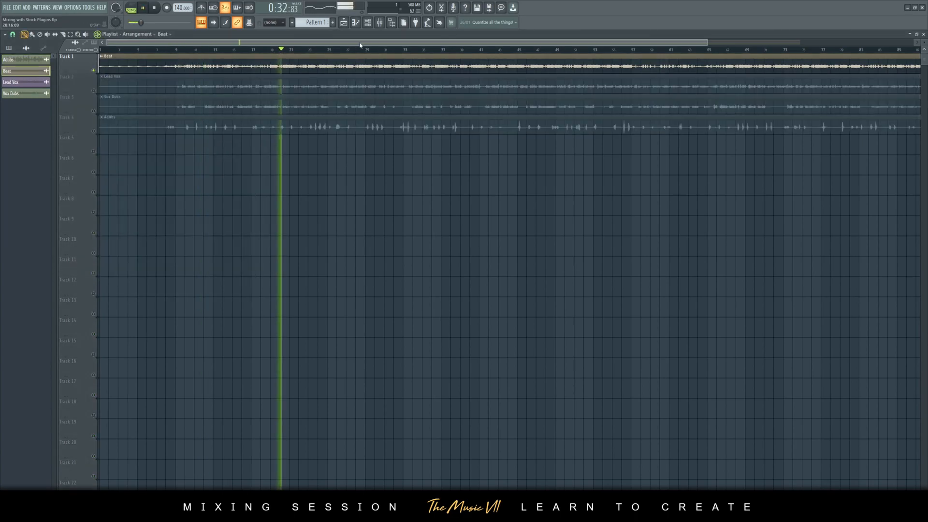
pyautogui.press('space')
# Step: Solo the Lead Vox track, listen to it around the same section, and restore all playlist tracks to audible
pyautogui.click(93, 71)
pyautogui.rightClick(92, 90)
pyautogui.click(90, 90)
pyautogui.rightClick(94, 91)
pyautogui.press('space')
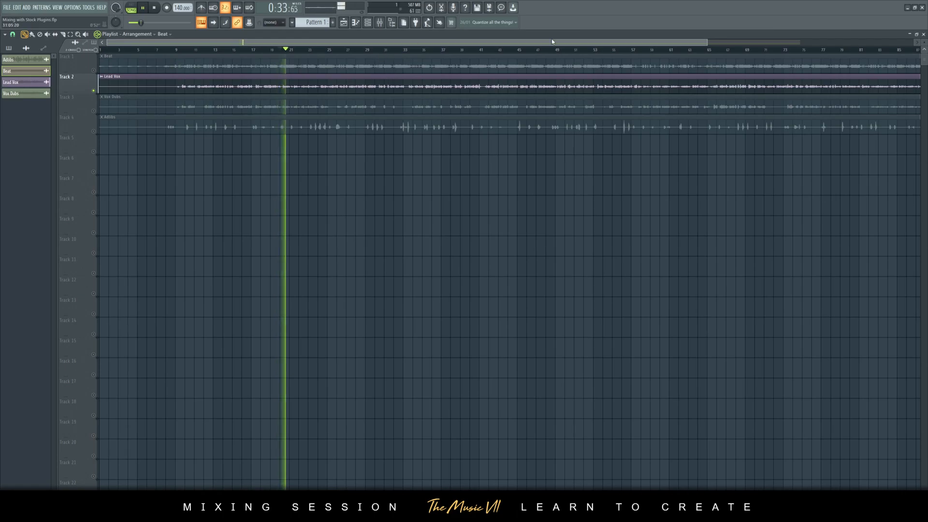
pyautogui.moveTo(707, 43); pyautogui.dragTo(927, 40)
pyautogui.press('F9')
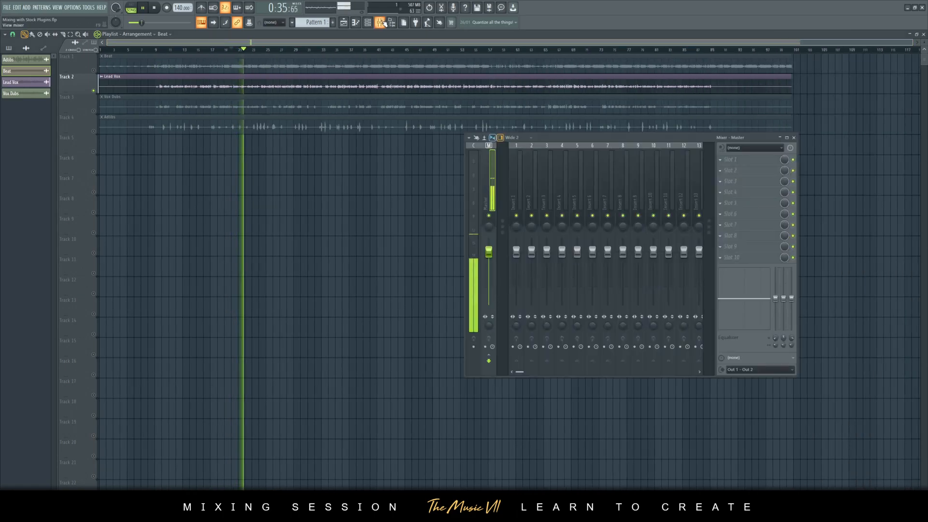
pyautogui.press('F9')
pyautogui.press('space')
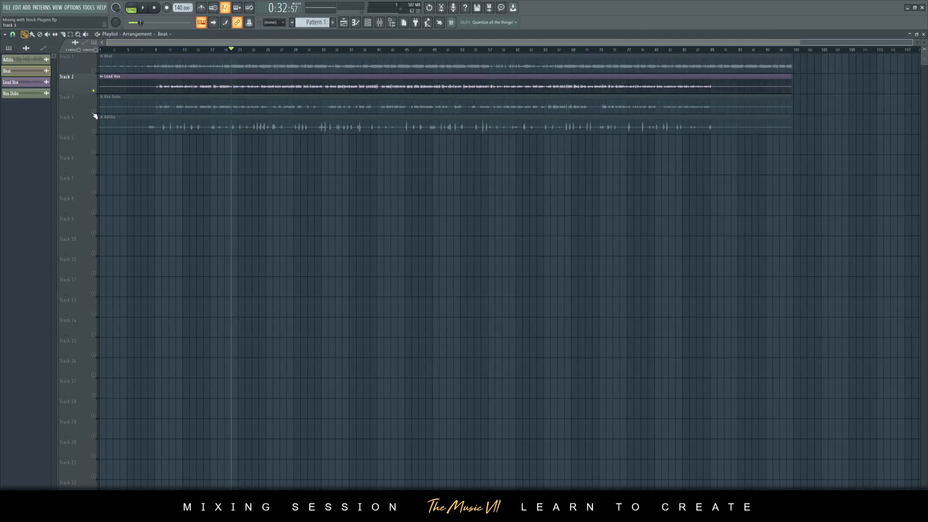
pyautogui.rightClick(93, 110)
pyautogui.rightClick(94, 110)
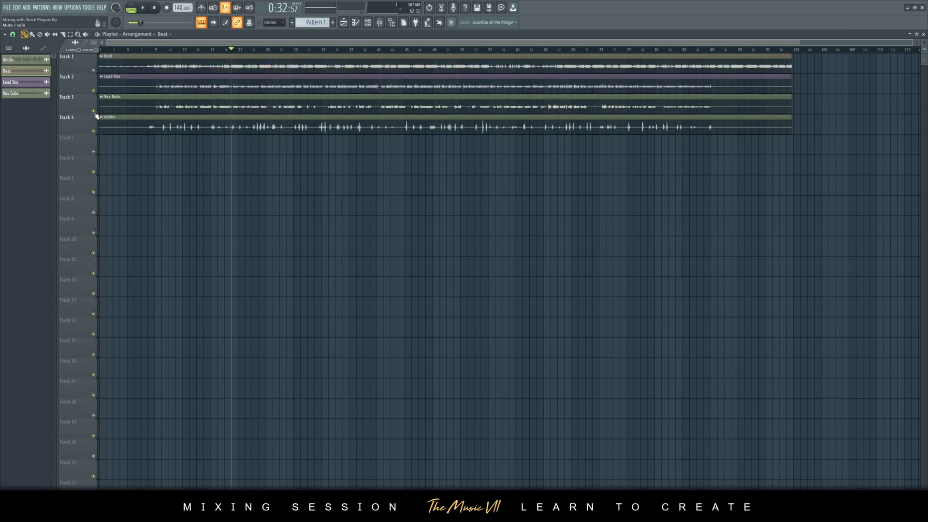
# Step: Assign the Beat clip to a free mixer track and clear the Sampler channel's mixer track assignment
pyautogui.doubleClick(165, 63)
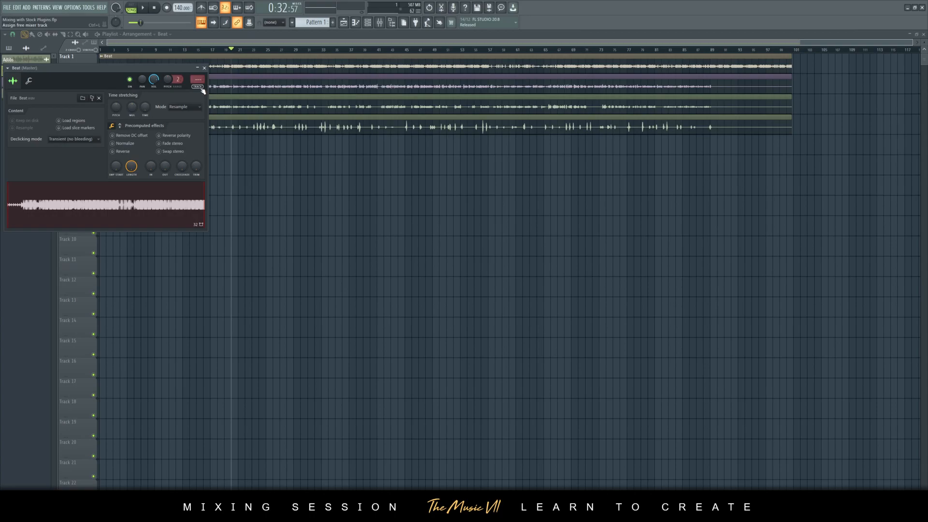
pyautogui.click(203, 88)
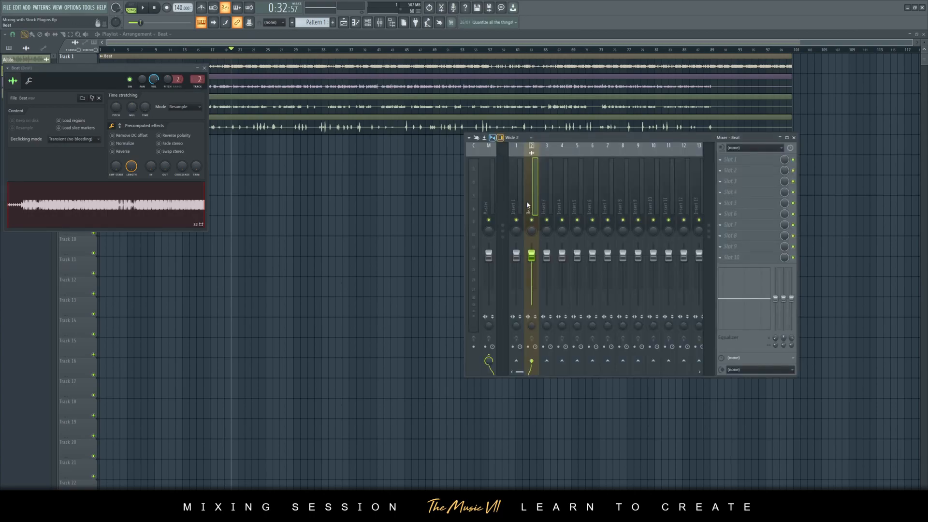
pyautogui.press('F6')
pyautogui.click(400, 246)
pyautogui.click(395, 252)
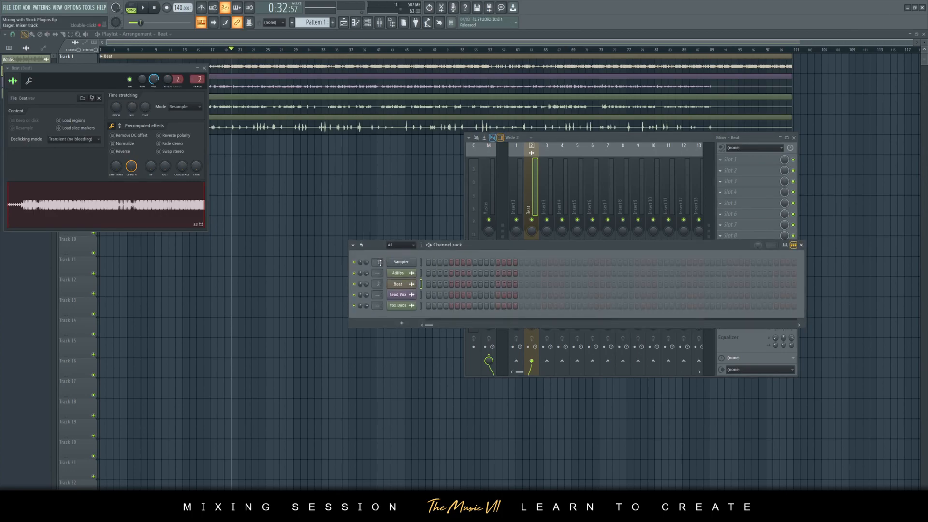
pyautogui.rightClick(379, 262)
pyautogui.click(391, 269)
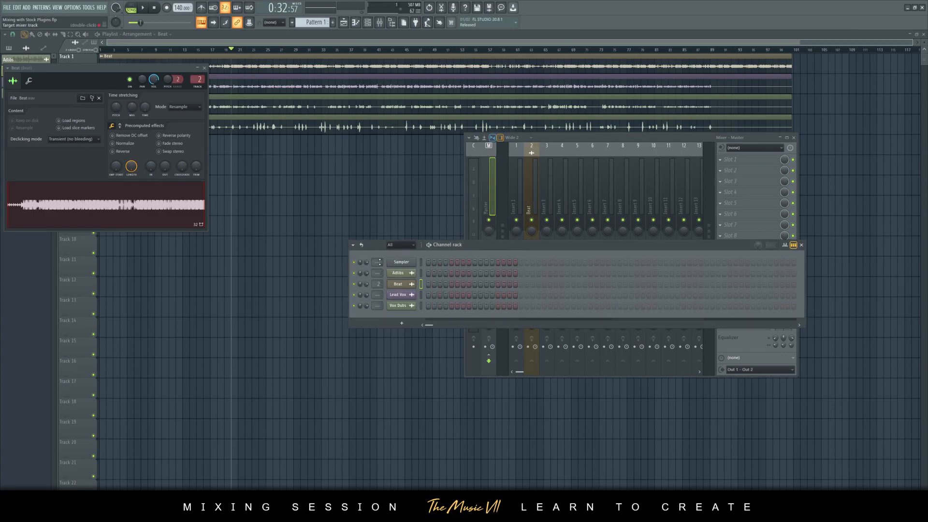
# Step: Move the Beat mixer track to insert 1 and hide its channel settings
pyautogui.click(514, 207)
pyautogui.click(535, 195)
pyautogui.hotkey('alt', 'Left')
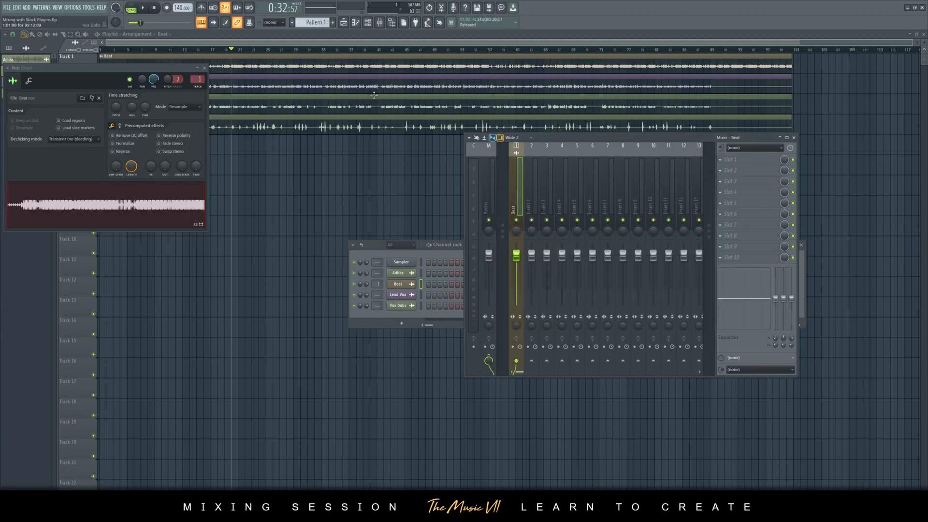
pyautogui.click(398, 33)
pyautogui.click(379, 23)
pyautogui.click(368, 22)
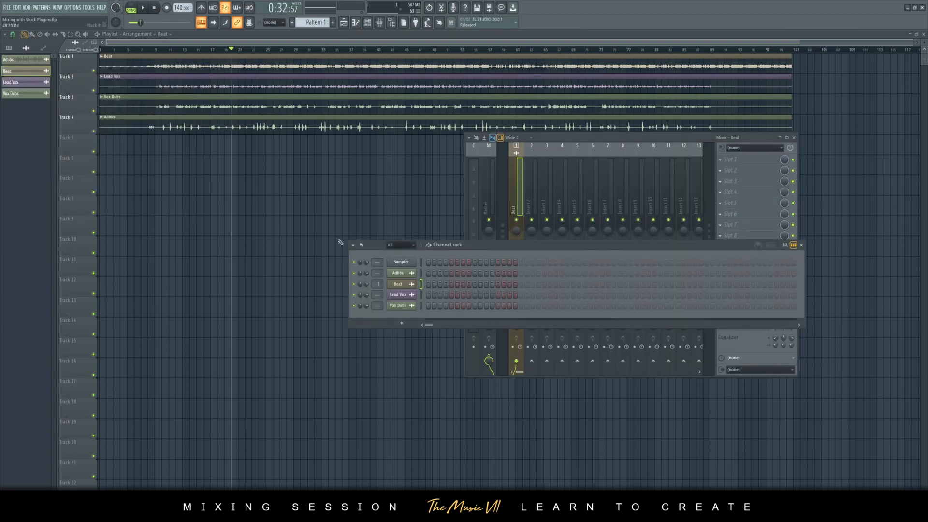
# Step: Assign the Lead Vox, Vox Dubs and Adlibs clips to the free mixer tracks after Beat
pyautogui.doubleClick(184, 86)
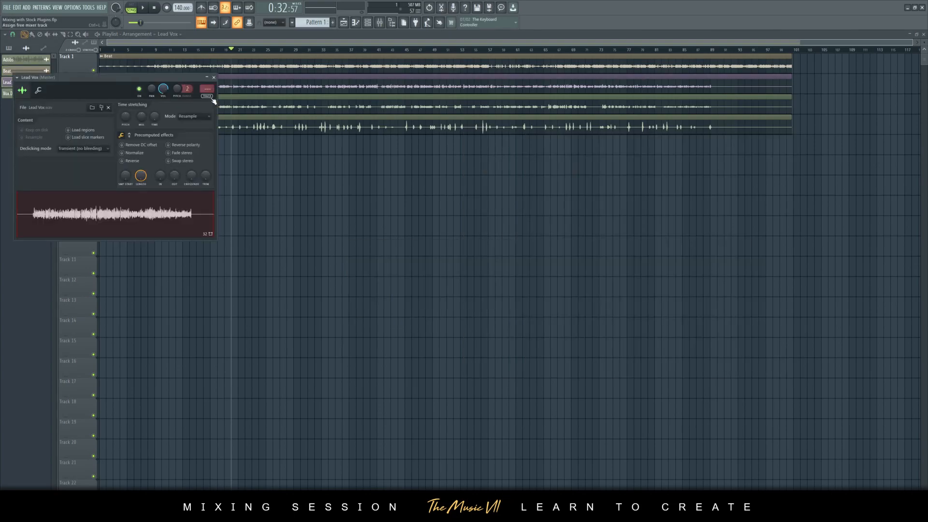
pyautogui.hotkey('ctrl', 'l')
pyautogui.doubleClick(236, 109)
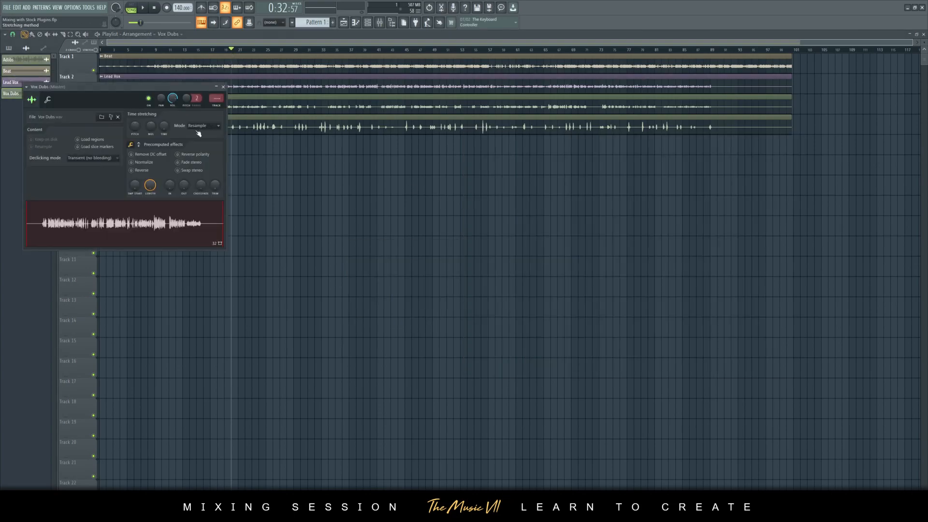
pyautogui.hotkey('ctrl', 'l')
pyautogui.doubleClick(227, 126)
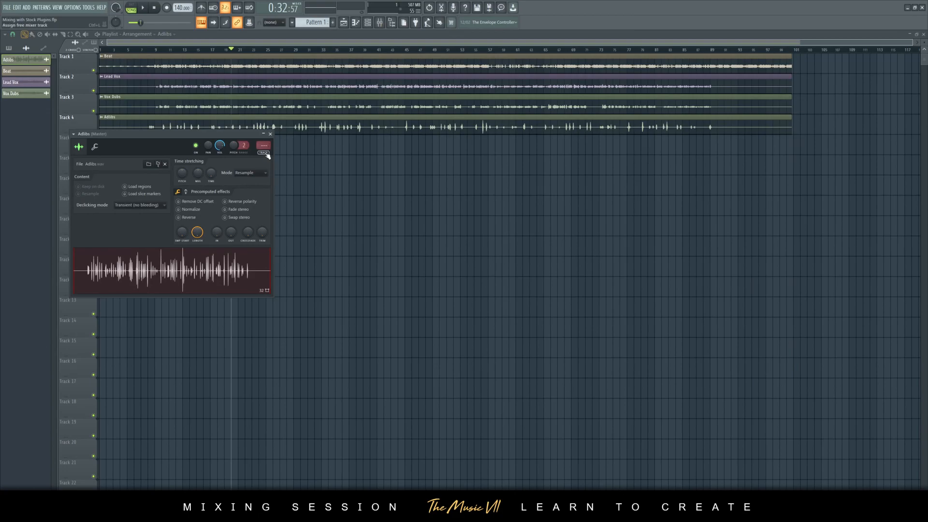
pyautogui.hotkey('ctrl', 'l')
pyautogui.moveTo(598, 140); pyautogui.dragTo(505, 132)
pyautogui.click(270, 134)
# Step: Shift the Lead Vox, Vox Dubs and Adlibs mixer tracks together to inserts 3 to 5, leaving insert 2 empty
pyautogui.click(448, 187)
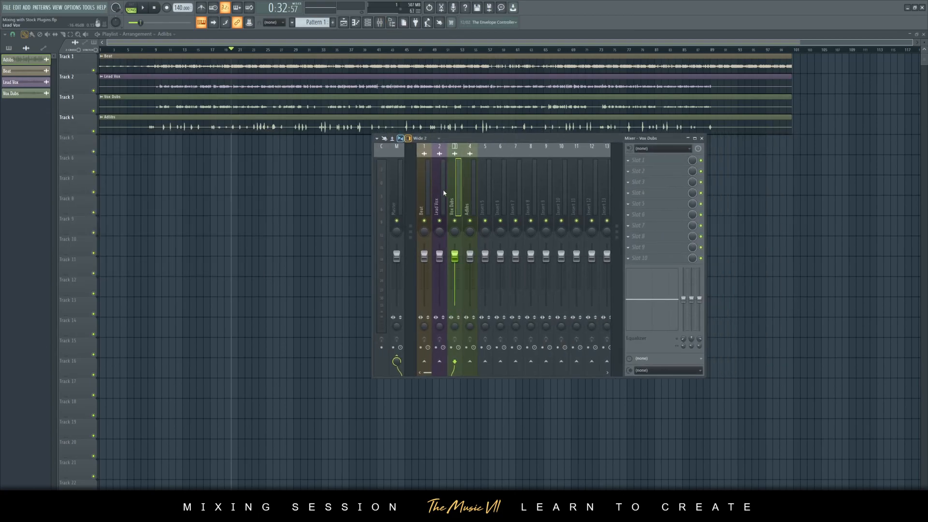
pyautogui.click(438, 191)
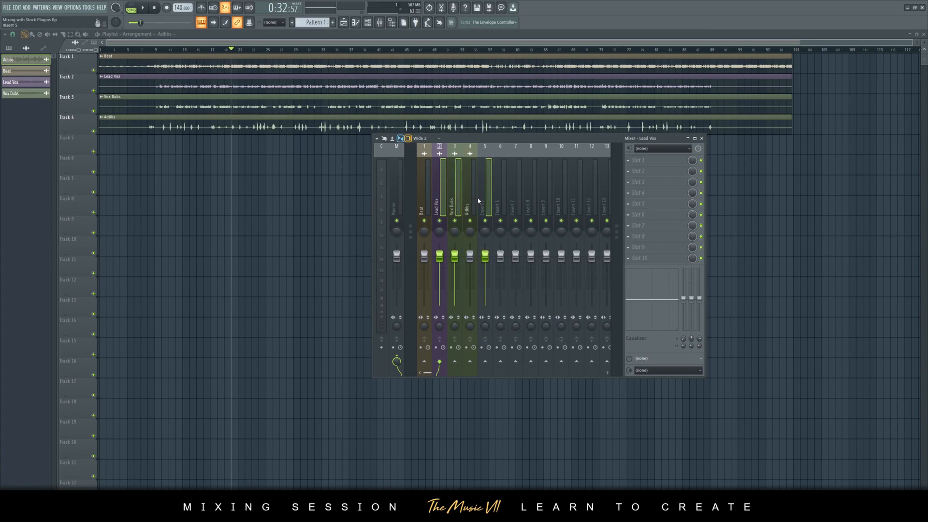
pyautogui.click(556, 193)
pyautogui.click(460, 186)
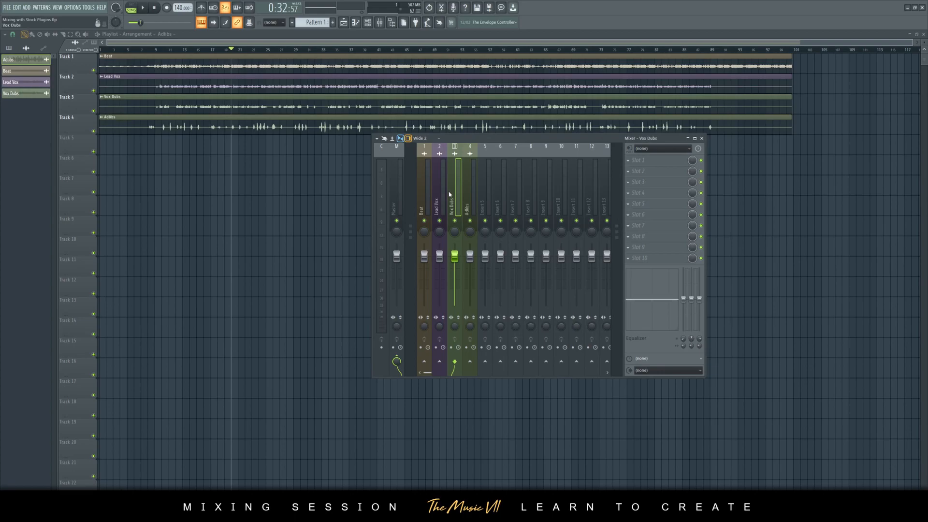
pyautogui.click(467, 193)
pyautogui.keyDown('ctrl'); pyautogui.click(439, 199); pyautogui.keyUp('ctrl')
pyautogui.keyDown('ctrl'); pyautogui.click(451, 202); pyautogui.keyUp('ctrl')
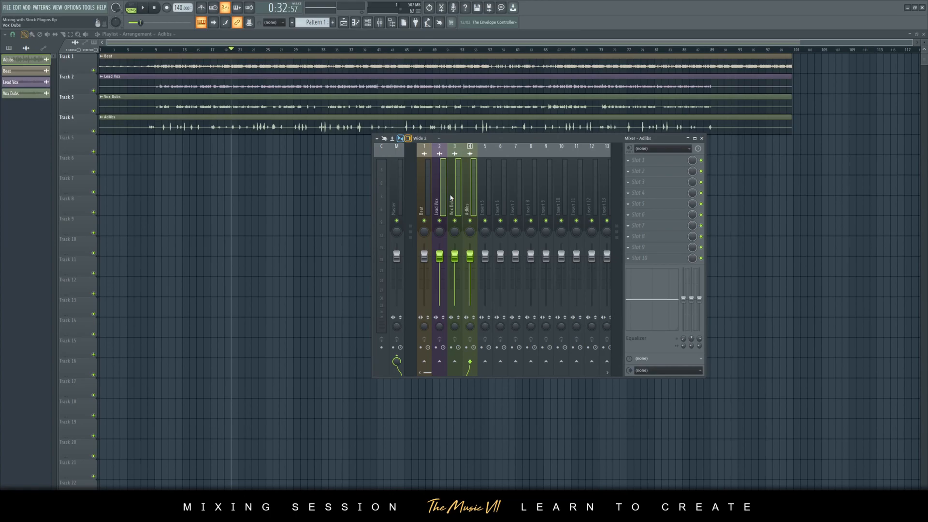
pyautogui.hotkey('alt', 'Right')
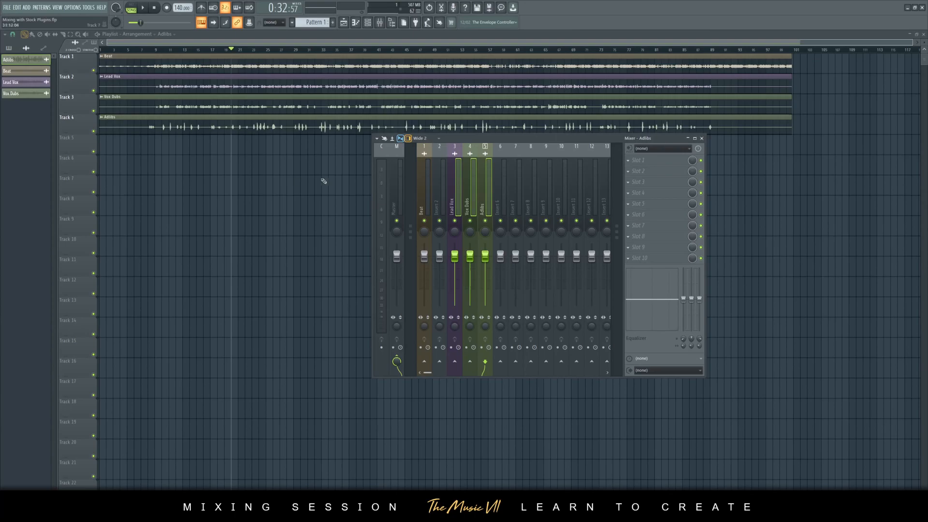
# Step: Color the Lead Vox, Vox Dubs and Adlibs mixer tracks blue and route them to insert 2 only
pyautogui.rightClick(457, 165)
pyautogui.click(469, 165)
pyautogui.click(474, 259)
pyautogui.click(565, 320)
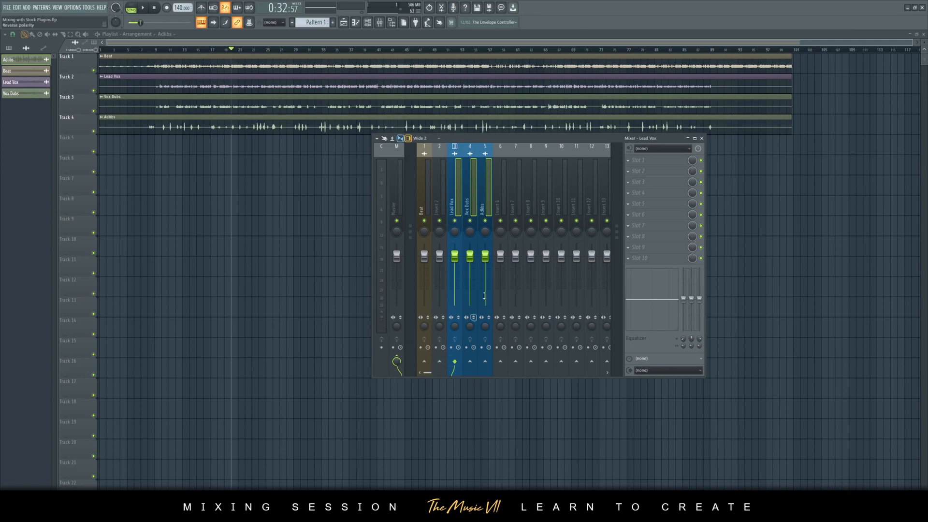
pyautogui.rightClick(439, 362)
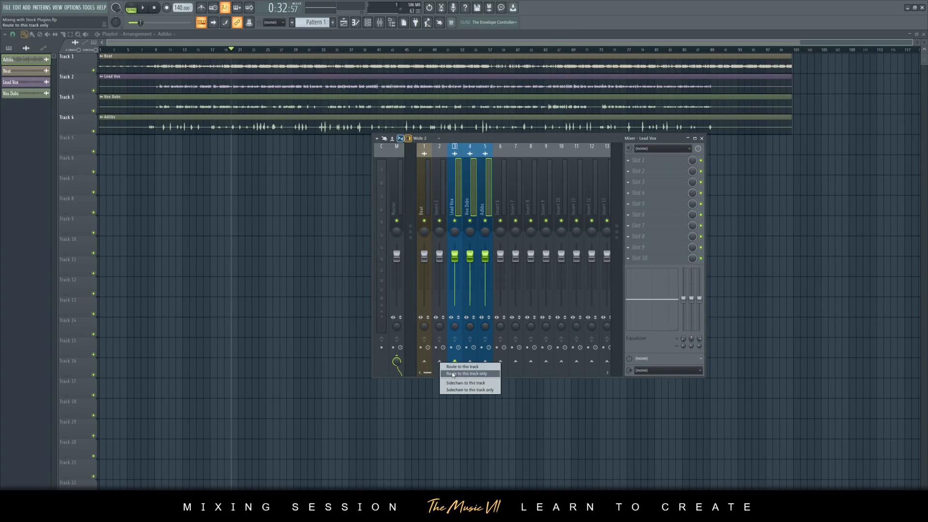
pyautogui.click(453, 375)
# Step: Color mixer insert 2 red and rename it Vox Bus
pyautogui.rightClick(441, 194)
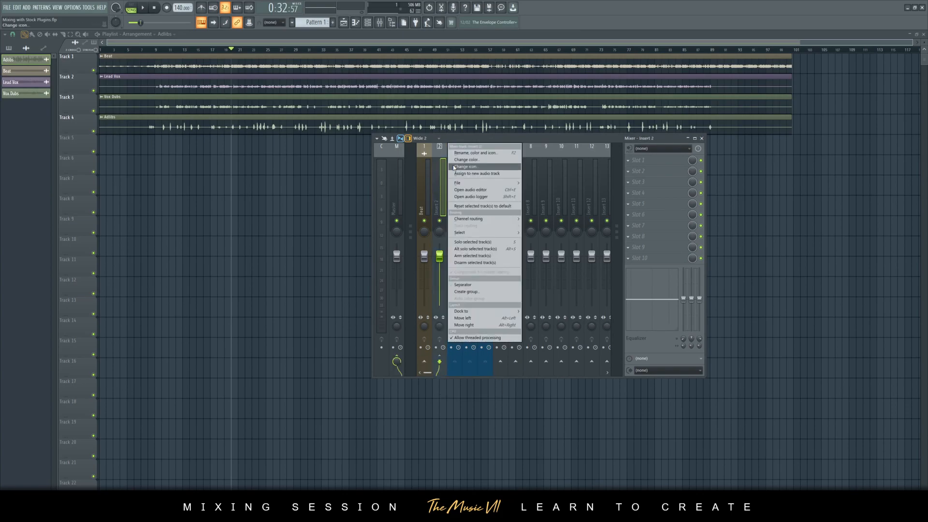
pyautogui.click(456, 161)
pyautogui.click(497, 181)
pyautogui.click(554, 317)
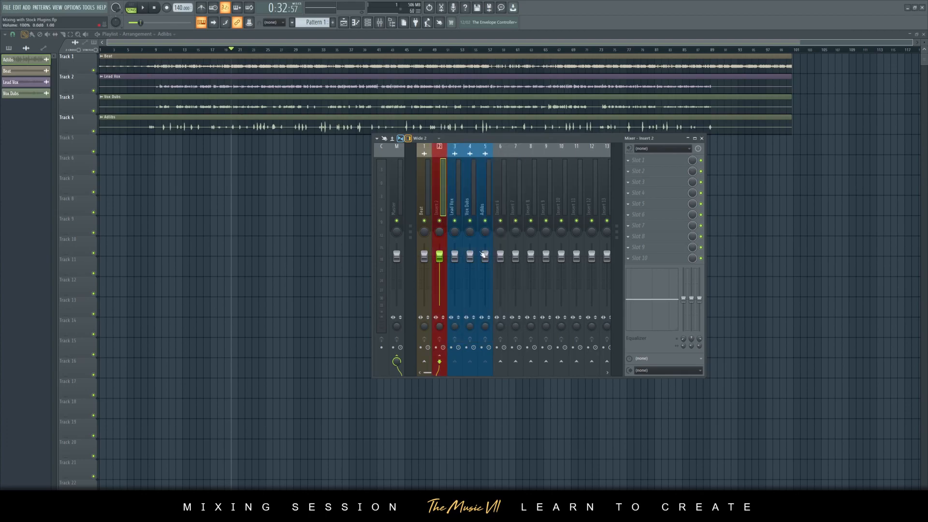
pyautogui.rightClick(436, 188)
pyautogui.click(454, 154)
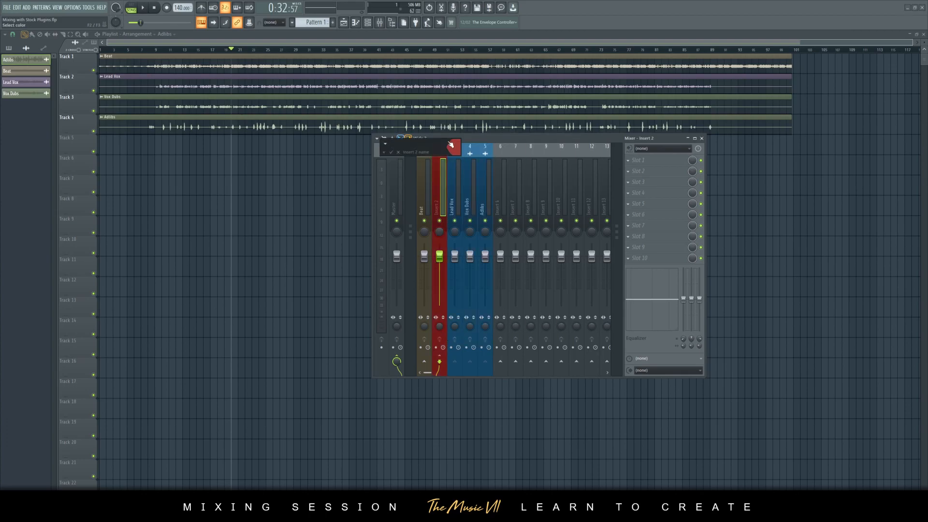
pyautogui.press('Return')
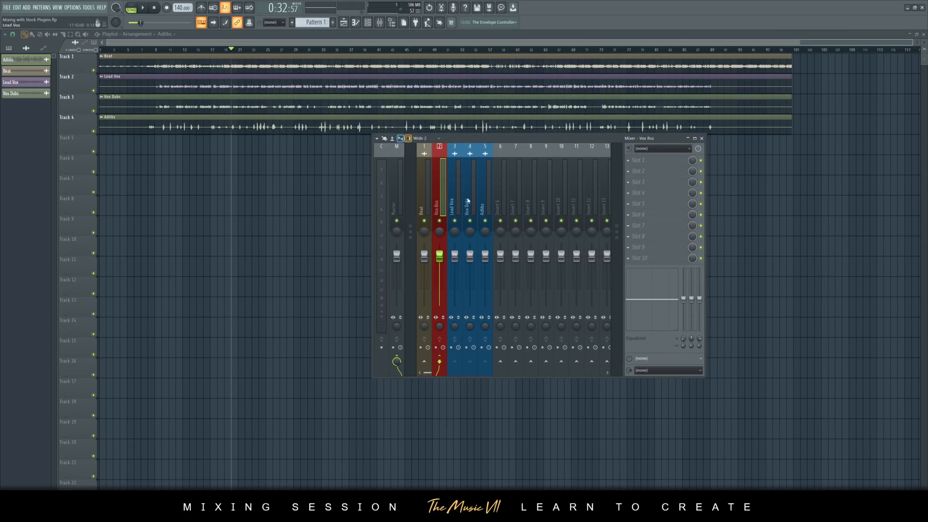
pyautogui.moveTo(457, 139); pyautogui.dragTo(602, 146)
pyautogui.click(574, 179)
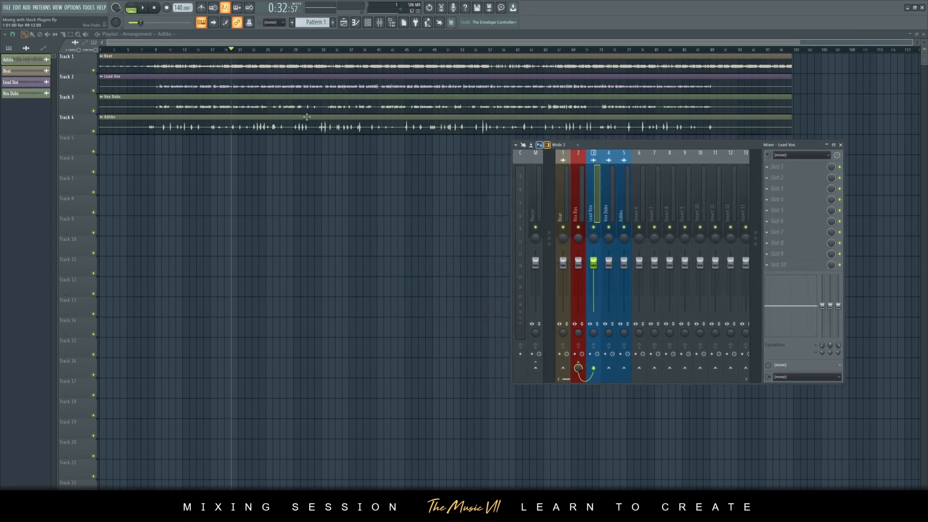
# Step: Play a few seconds of the arrangement to check that the vocals feed the Vox Bus in the mixer
pyautogui.press('space')
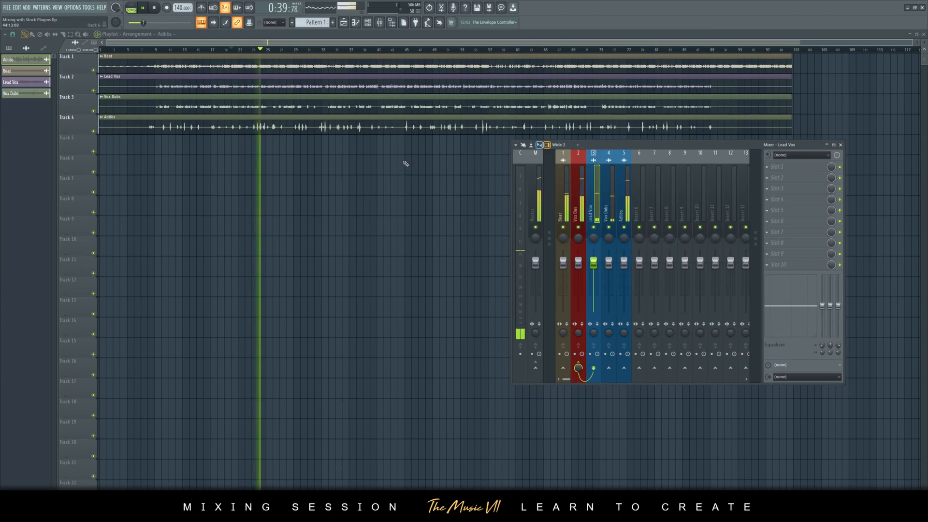
pyautogui.press('space')
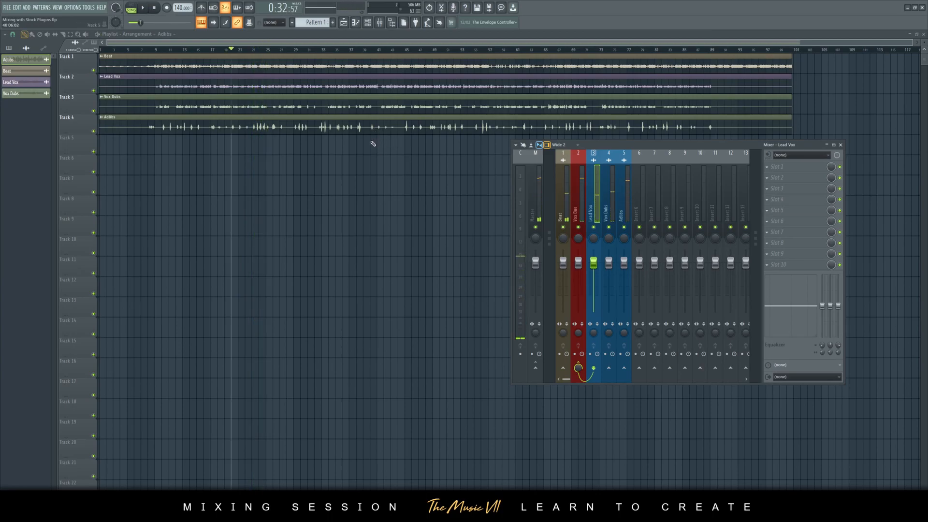
# Step: Check the mixer track assignments of the Beat and Adlibs clips, and save the project
pyautogui.press('F9')
pyautogui.doubleClick(241, 57)
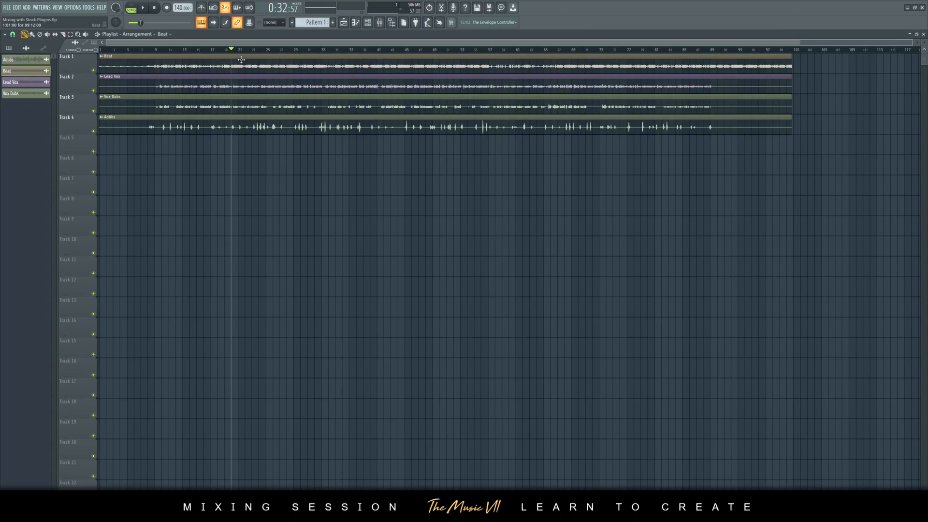
pyautogui.click(205, 68)
pyautogui.click(379, 23)
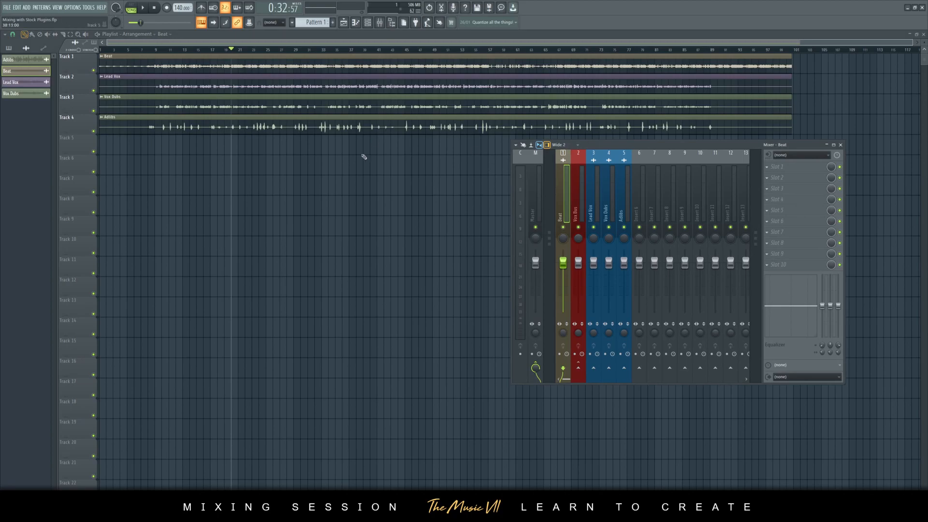
pyautogui.press('F9')
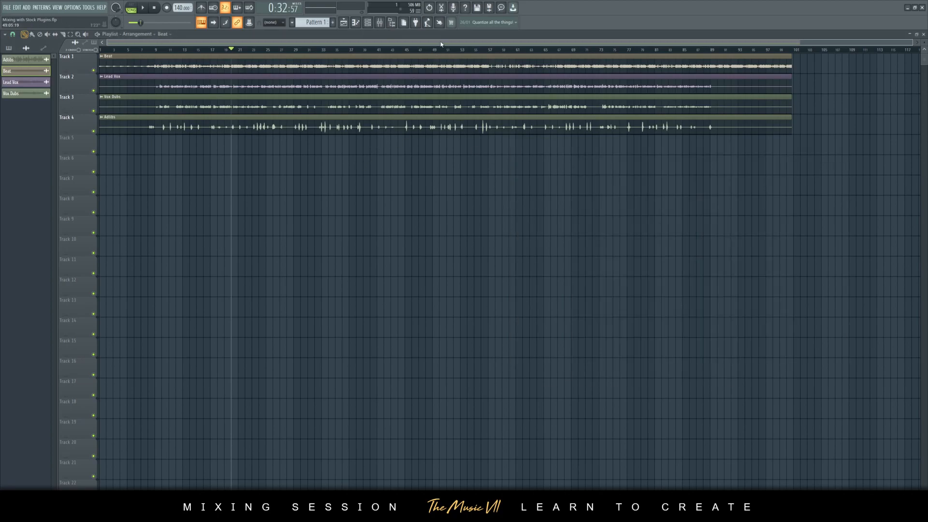
pyautogui.doubleClick(457, 126)
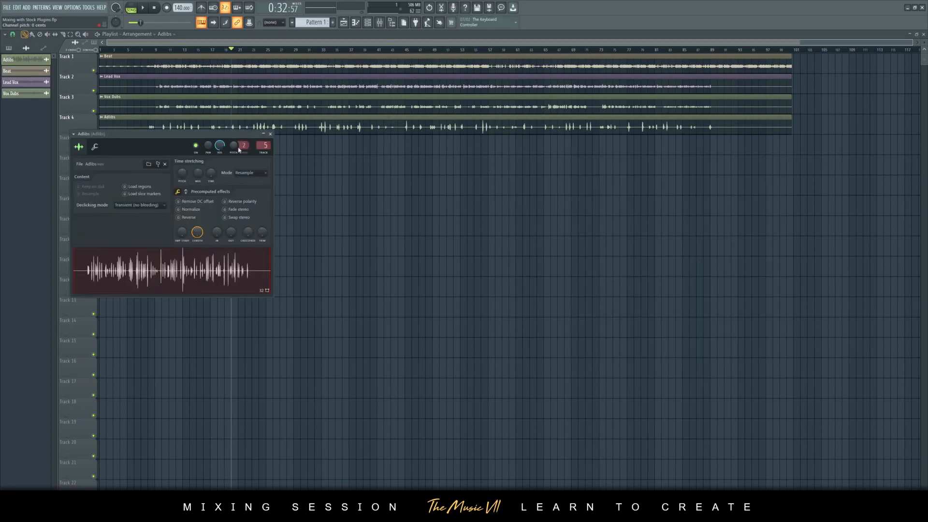
pyautogui.click(270, 134)
pyautogui.hotkey('ctrl', 's')
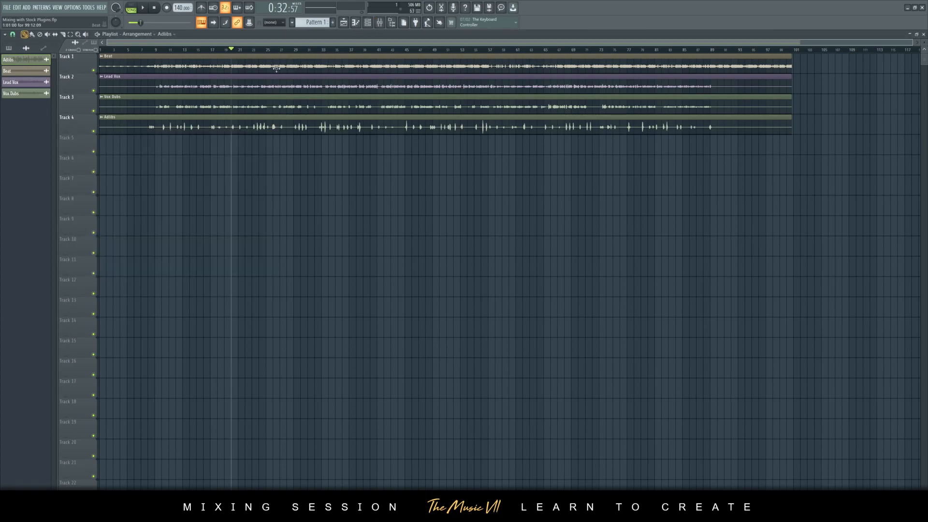
# Step: Play the unprocessed arrangement with the mixer open, and save the project again
pyautogui.scroll(2, 257, 85)
pyautogui.scroll(-2, 257, 85)
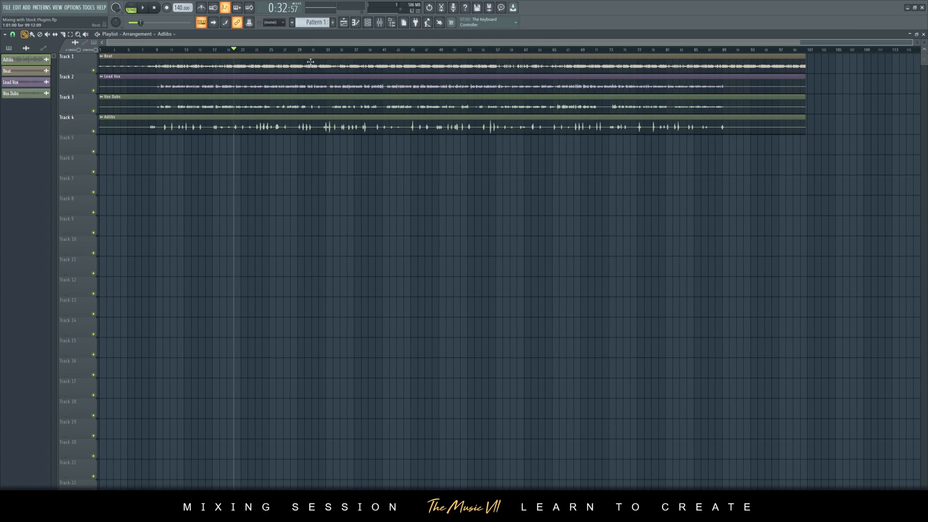
pyautogui.click(380, 23)
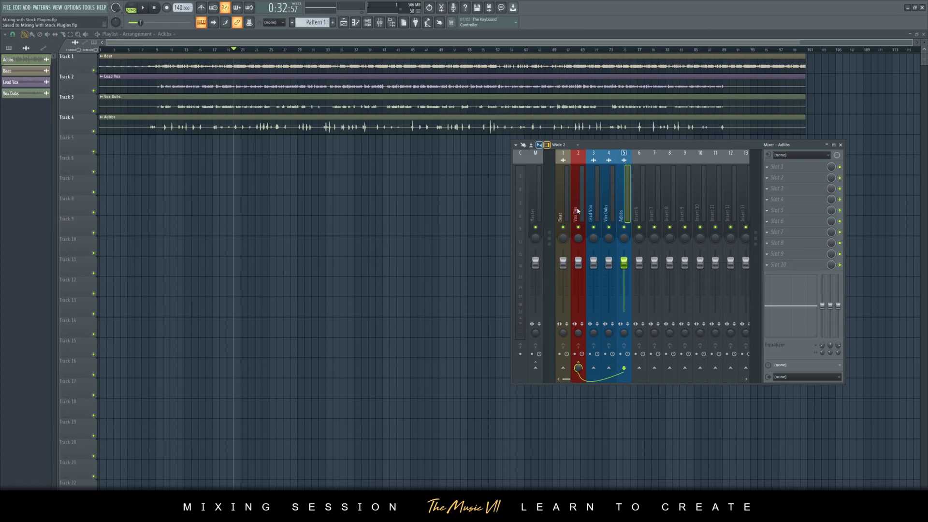
pyautogui.press('space')
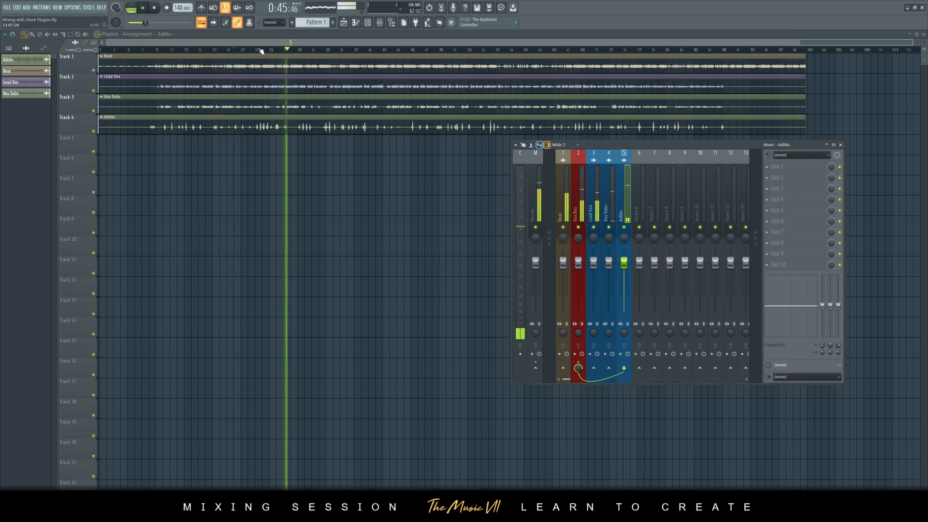
pyautogui.press('space')
pyautogui.hotkey('ctrl', 's')
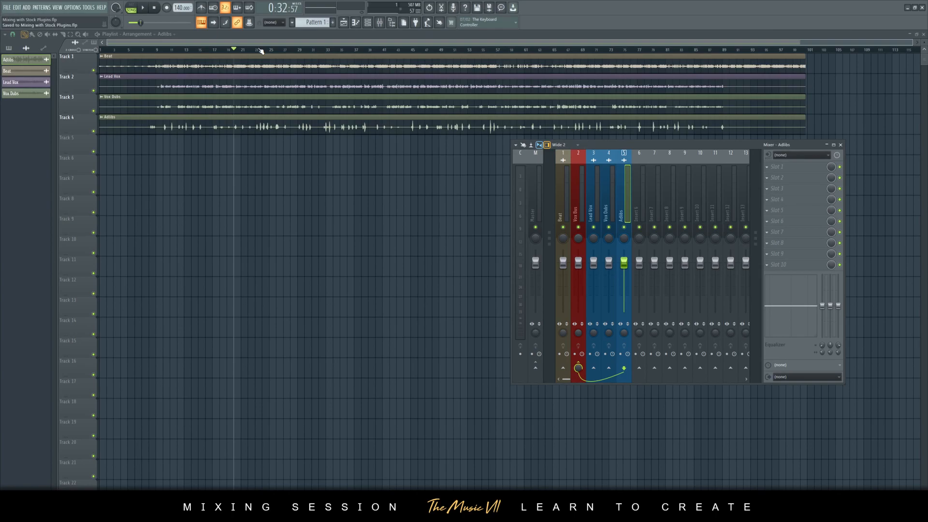
# Step: Load Fruity Parametric EQ 2 into the first effect slot of the Lead Vox mixer track
pyautogui.click(597, 198)
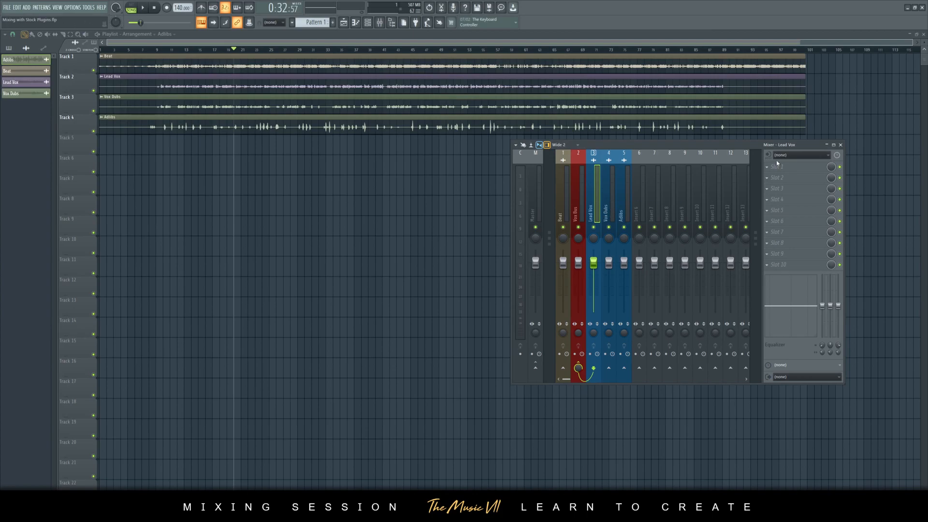
pyautogui.click(787, 173)
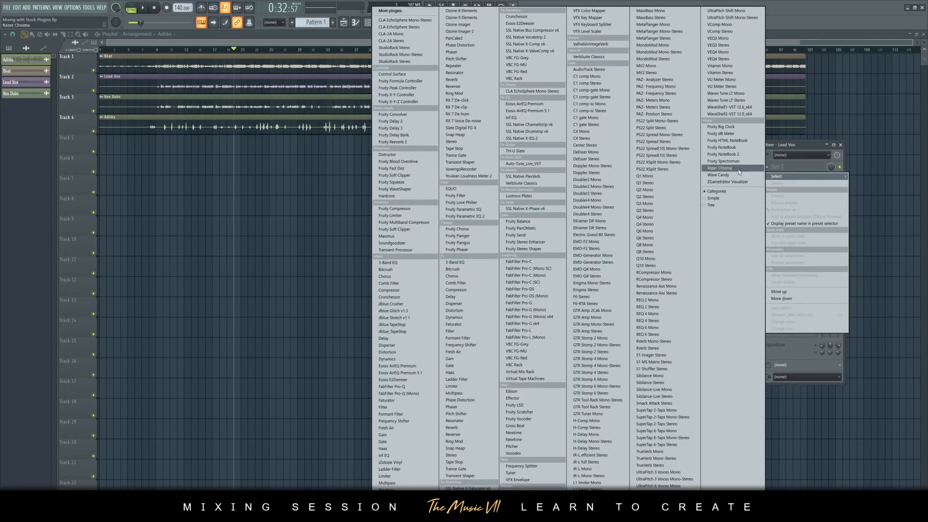
pyautogui.click(488, 219)
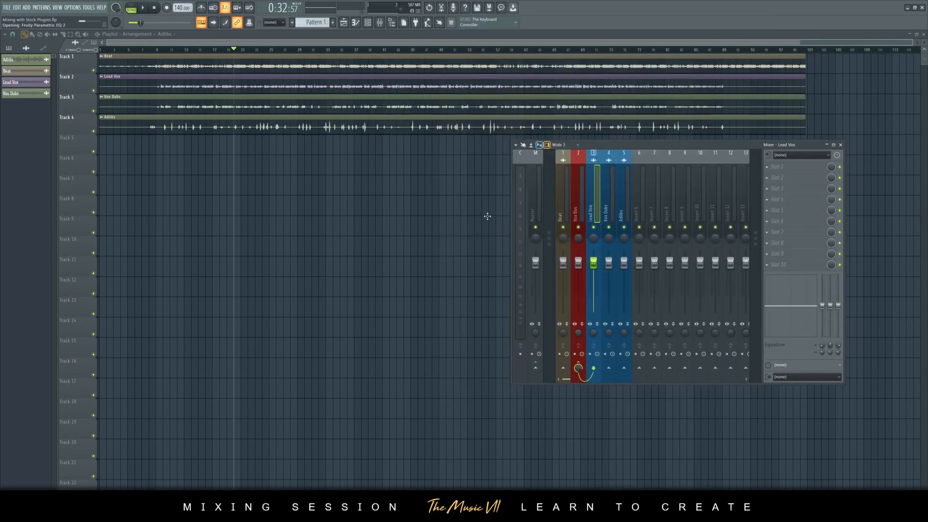
pyautogui.moveTo(232, 111); pyautogui.dragTo(304, 184)
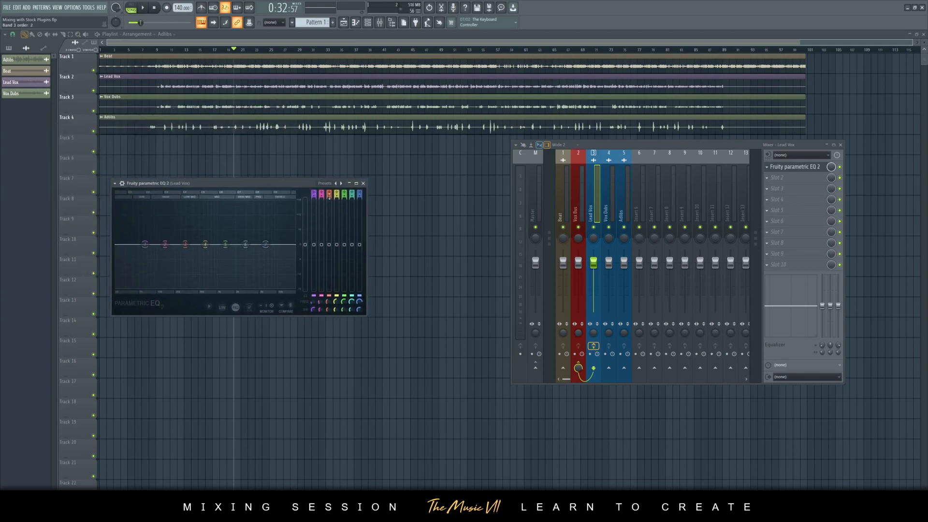
# Step: Apply the Vocal Presence preset to the Lead Vox EQ and save the project
pyautogui.click(341, 185)
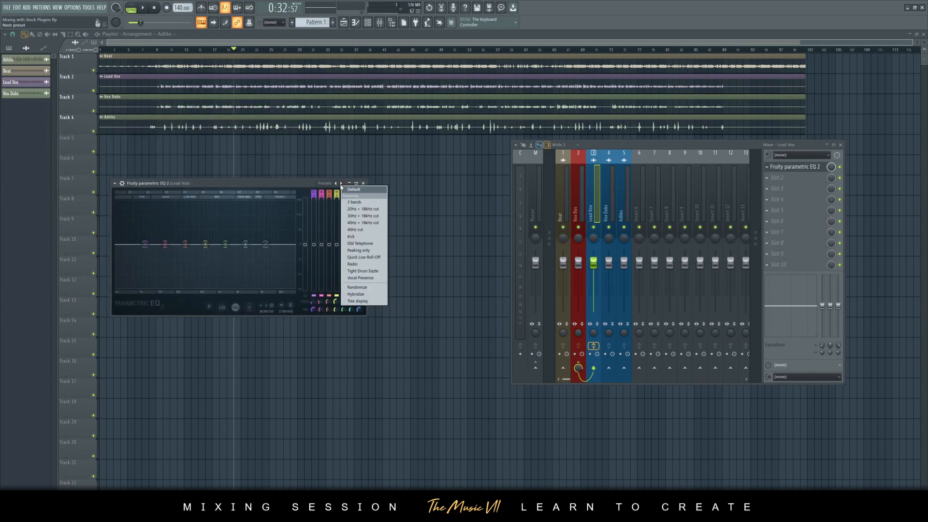
pyautogui.click(365, 278)
pyautogui.moveTo(195, 186); pyautogui.dragTo(332, 189)
pyautogui.hotkey('ctrl', 's')
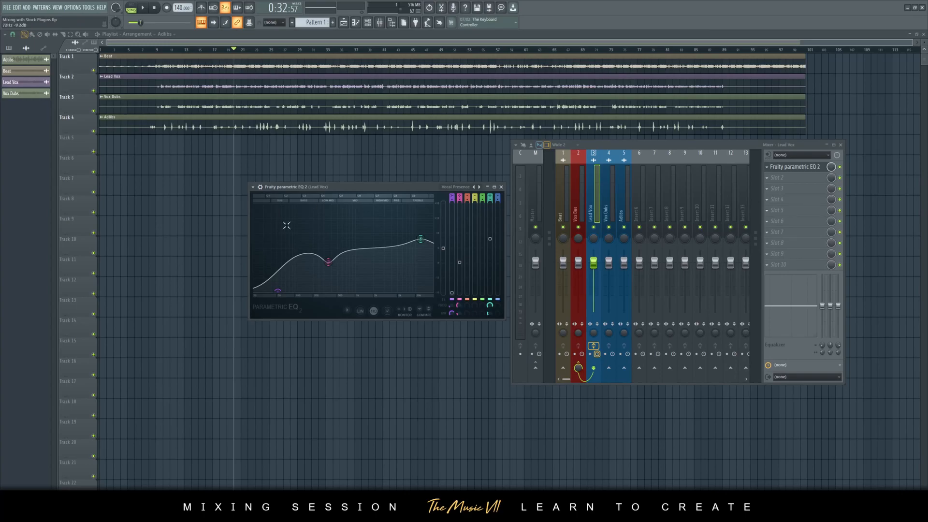
# Step: Reset bands 2 and 6 of the Lead Vox EQ to flat, keeping only the preset's low cut
pyautogui.rightClick(329, 263)
pyautogui.click(326, 265)
pyautogui.rightClick(328, 263)
pyautogui.click(339, 271)
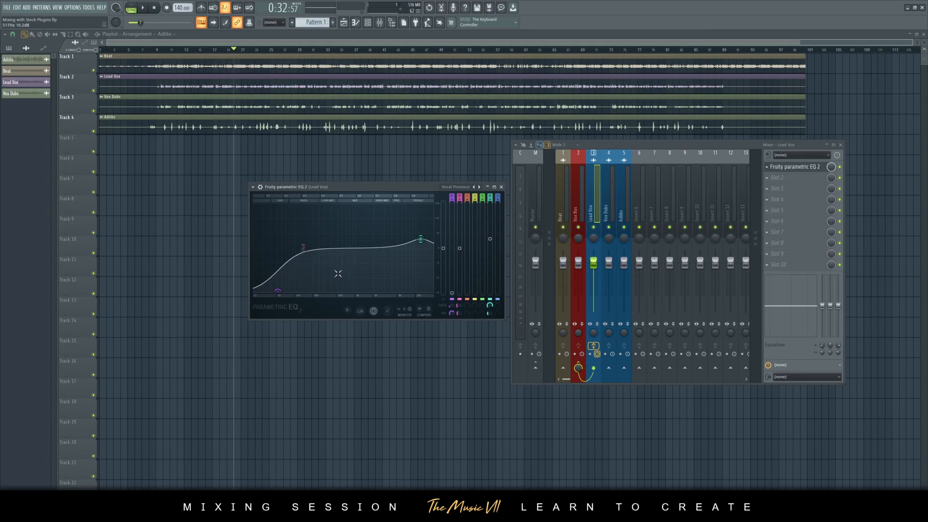
pyautogui.rightClick(420, 239)
pyautogui.click(428, 252)
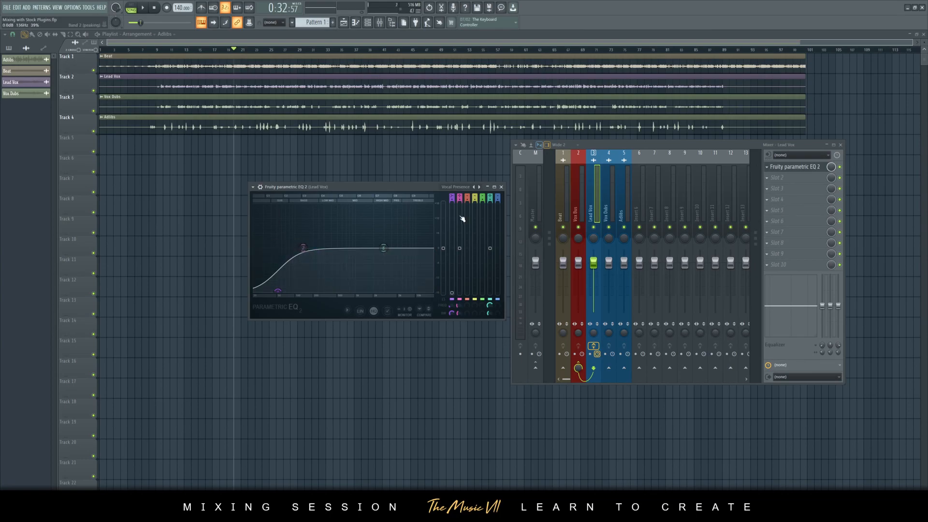
pyautogui.click(476, 187)
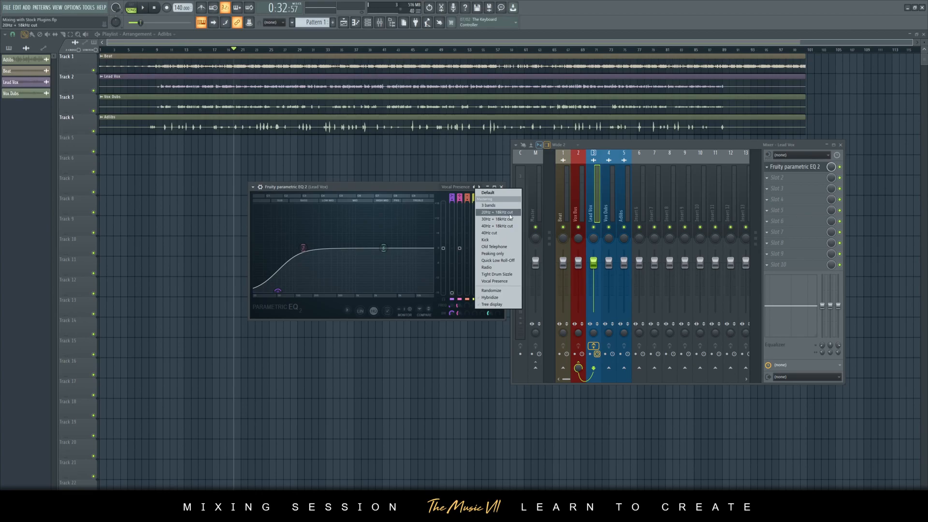
pyautogui.click(361, 189)
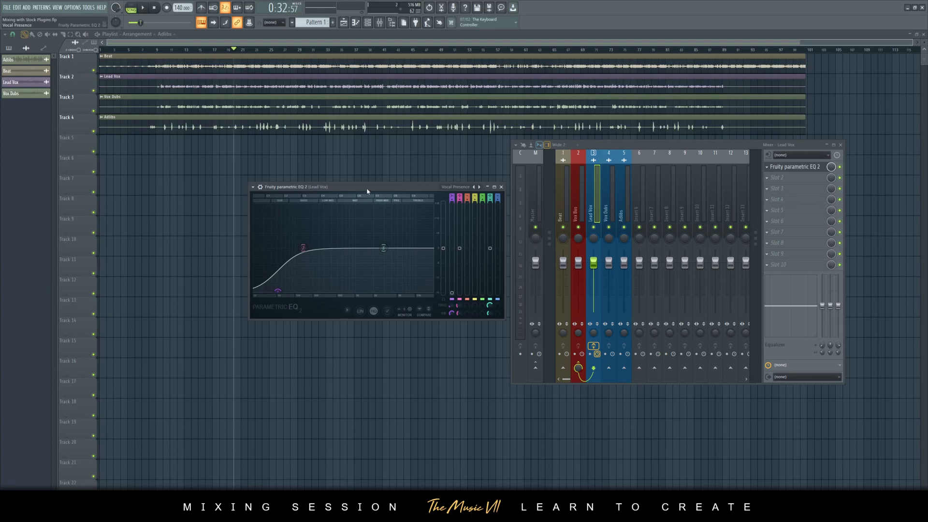
pyautogui.moveTo(369, 192); pyautogui.dragTo(366, 179)
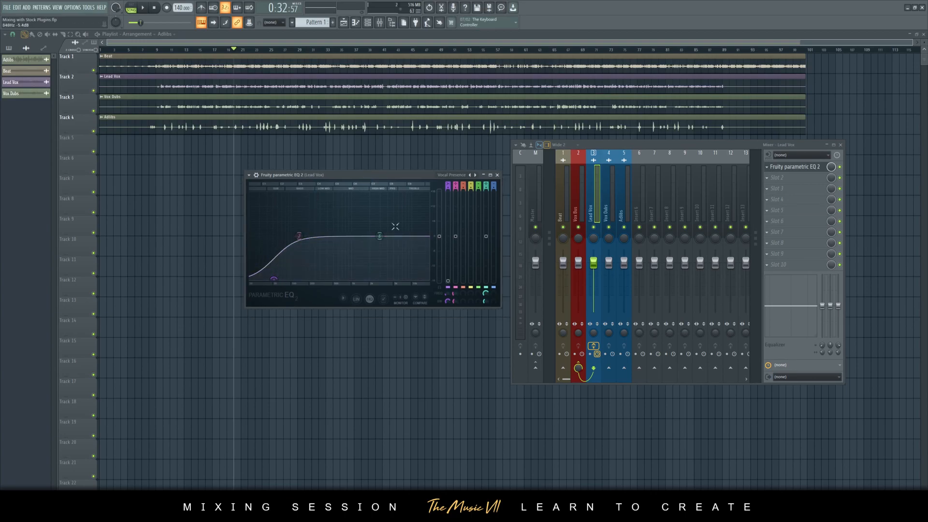
# Step: Bypass the Lead Vox EQ, solo the Lead Vox track and listen to it unprocessed
pyautogui.click(840, 167)
pyautogui.press('space')
pyautogui.press('space')
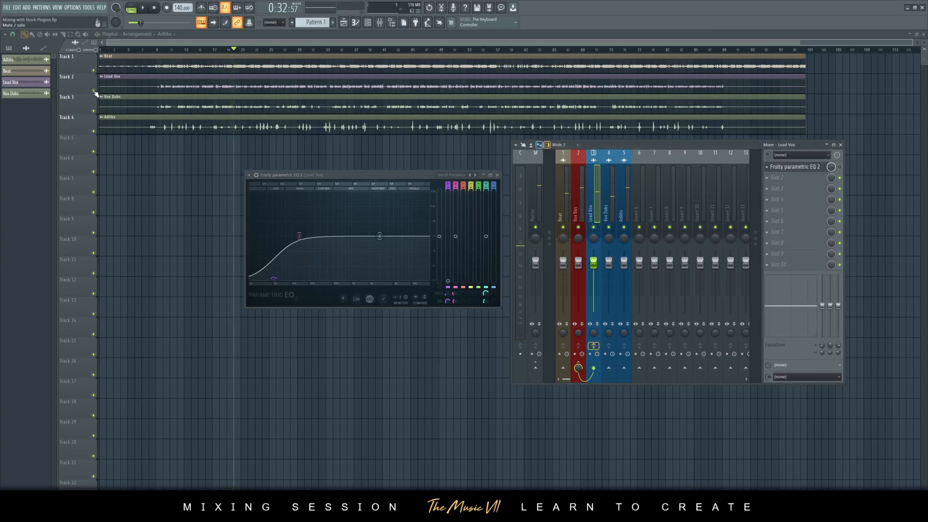
pyautogui.press('F12')
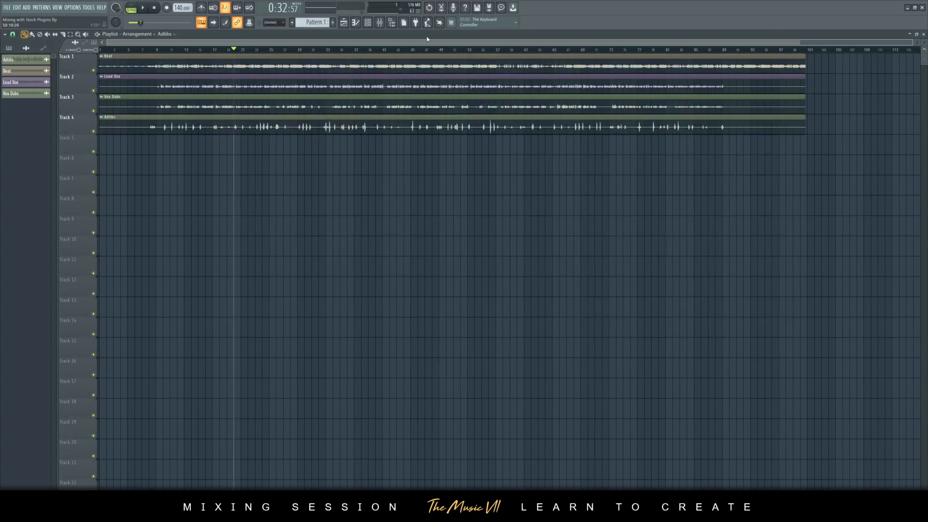
pyautogui.click(380, 22)
pyautogui.press('space')
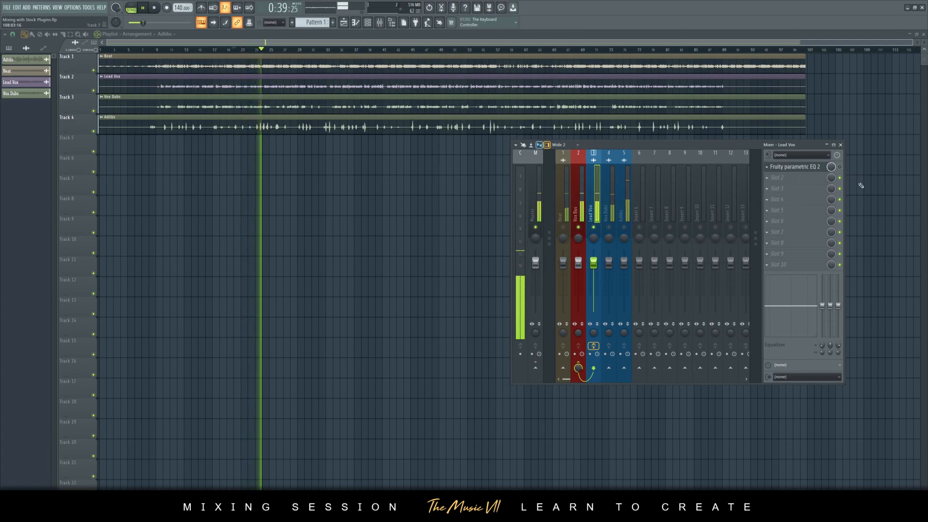
pyautogui.press('space')
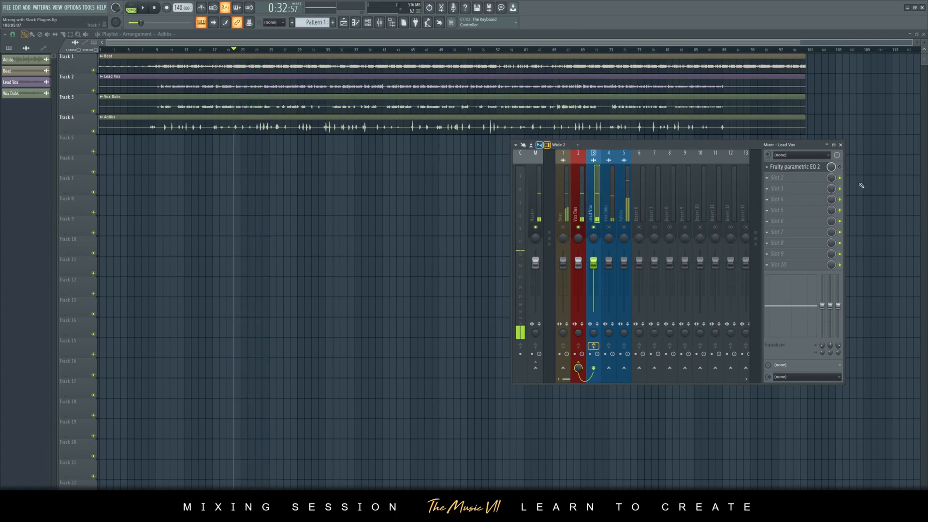
# Step: Re-enable the Lead Vox EQ and listen to the soloed vocal while viewing its spectrum in the EQ
pyautogui.press('space')
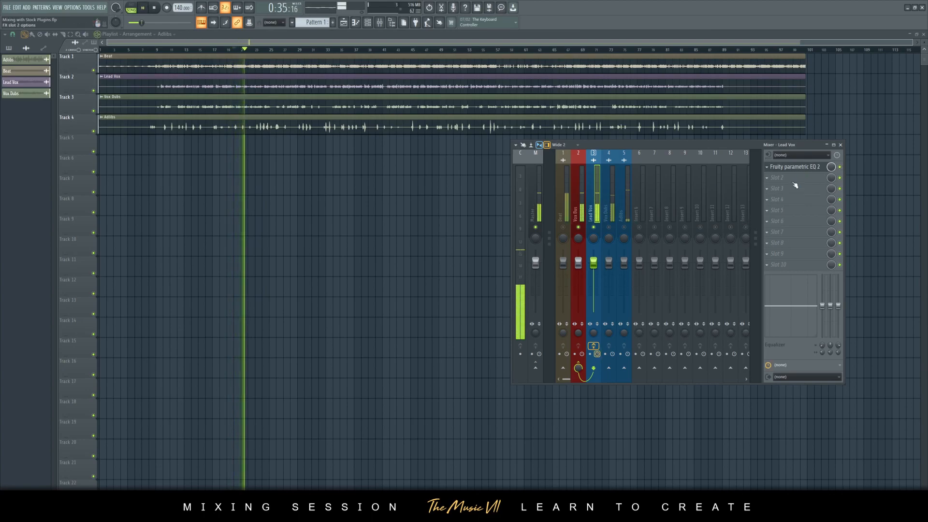
pyautogui.click(804, 167)
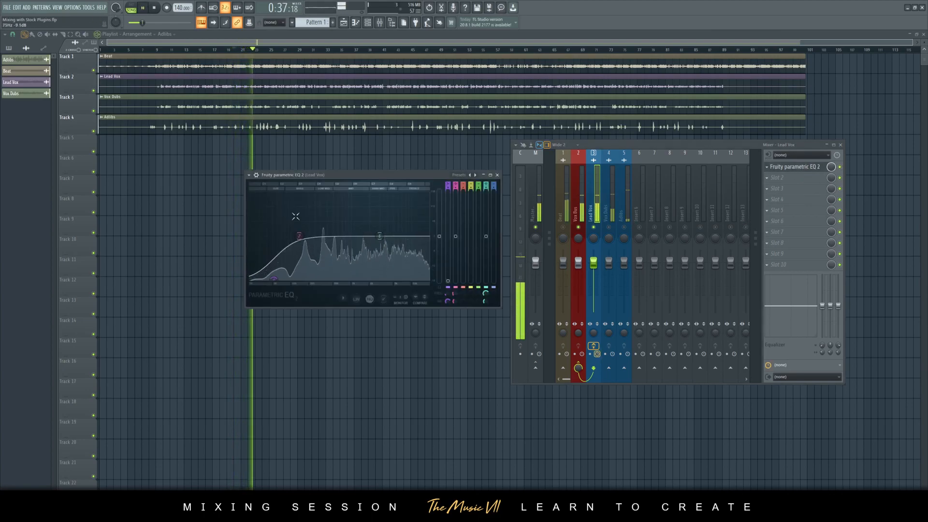
pyautogui.press('space')
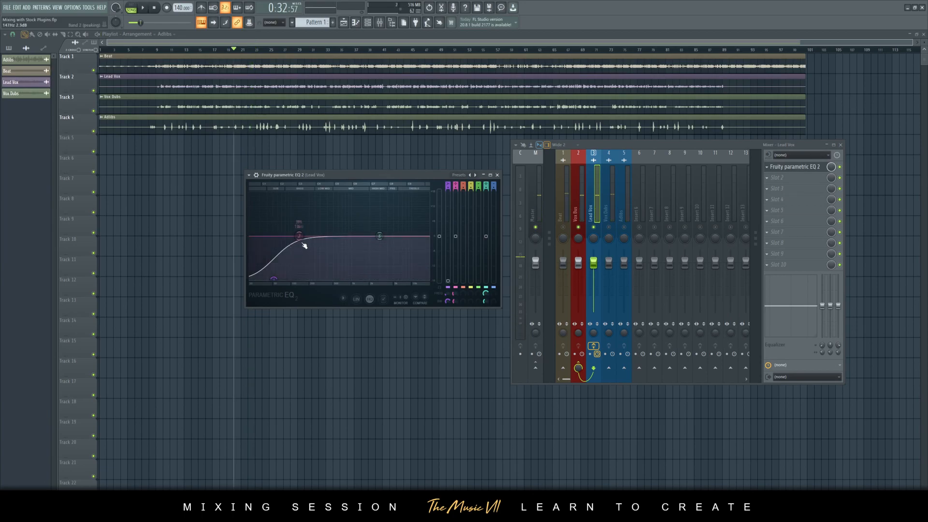
# Step: Lower and narrow band 2 of the Lead Vox EQ, and raise the frequency of its low-cut band
pyautogui.moveTo(299, 235); pyautogui.dragTo(297, 244)
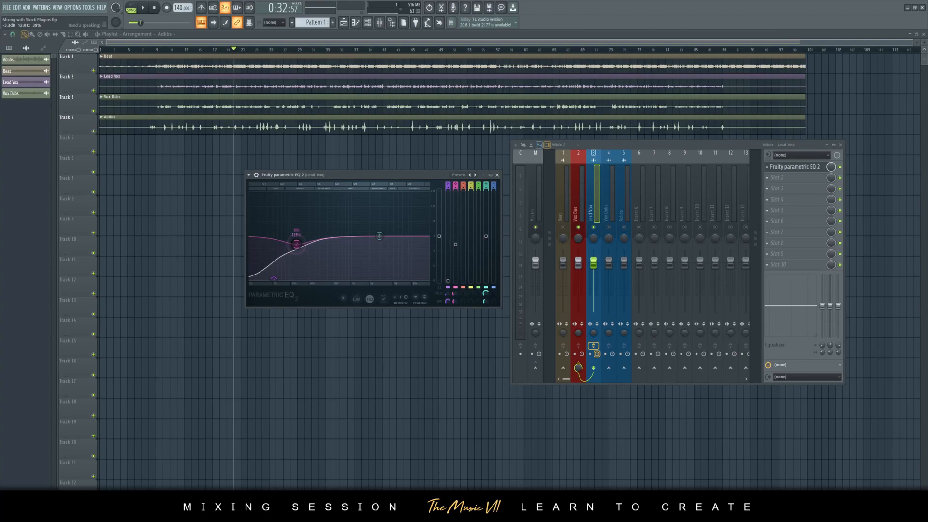
pyautogui.moveTo(273, 278); pyautogui.dragTo(289, 256)
pyautogui.press('space')
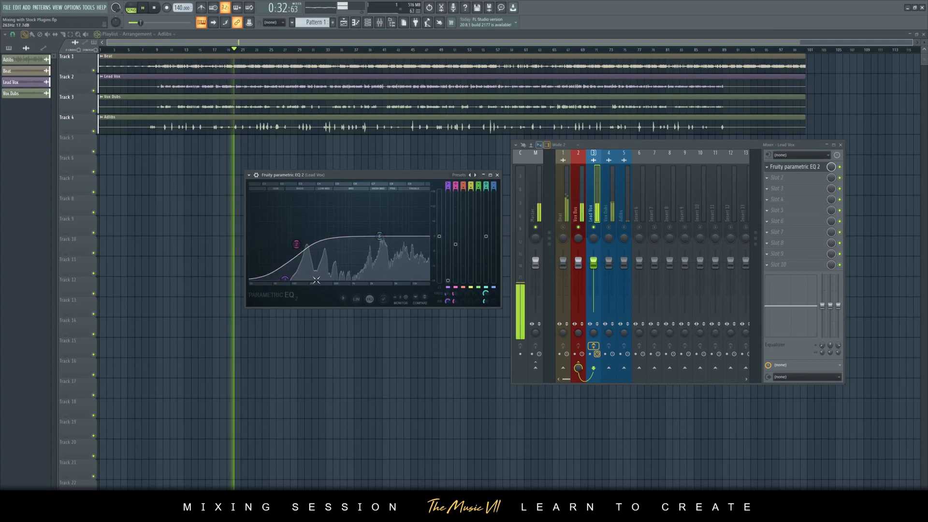
pyautogui.scroll(5, 295, 248)
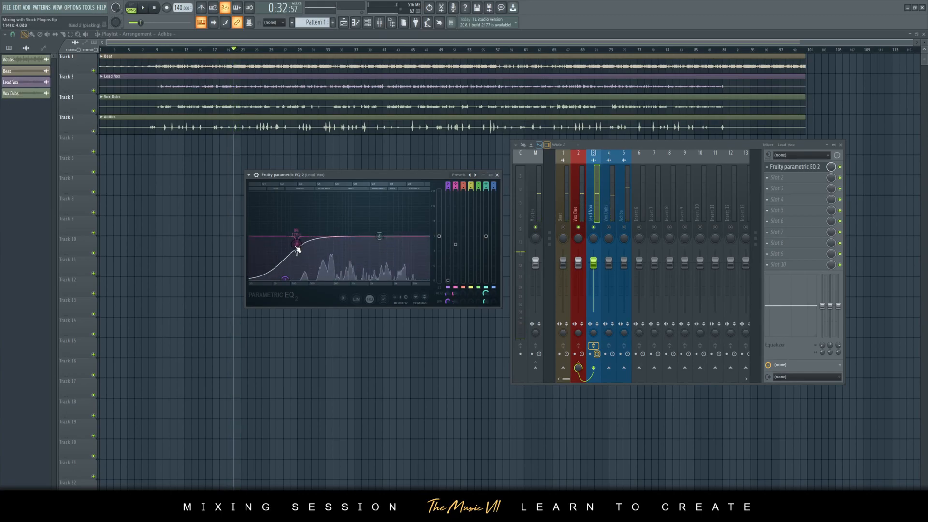
# Step: Move band 2 and the low-cut band of the Lead Vox EQ to lower frequencies, and play the soloed vocal
pyautogui.moveTo(296, 244); pyautogui.dragTo(279, 241)
pyautogui.moveTo(285, 279); pyautogui.dragTo(269, 279)
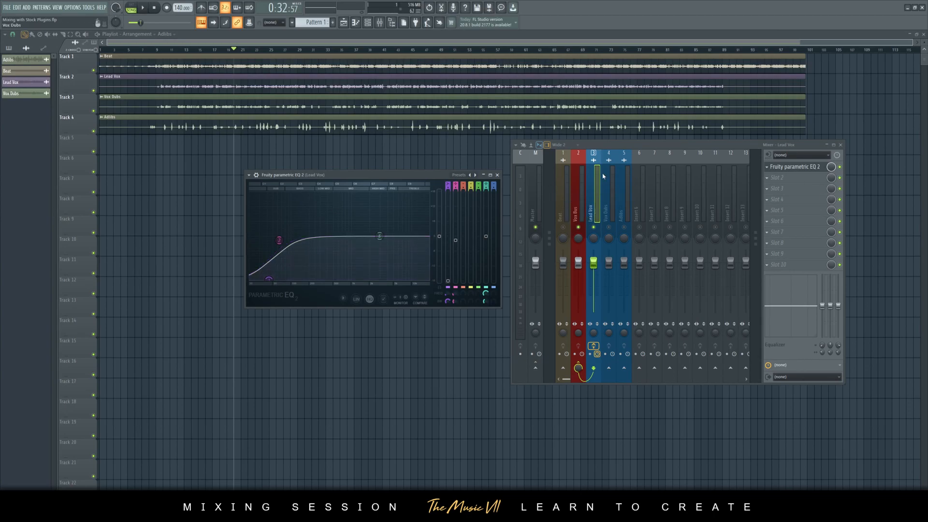
pyautogui.click(573, 196)
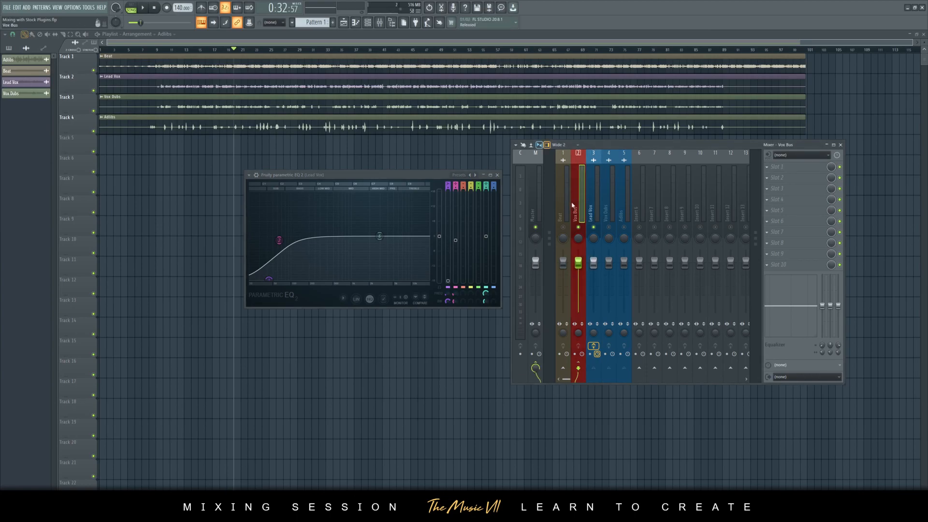
pyautogui.click(592, 202)
pyautogui.press('space')
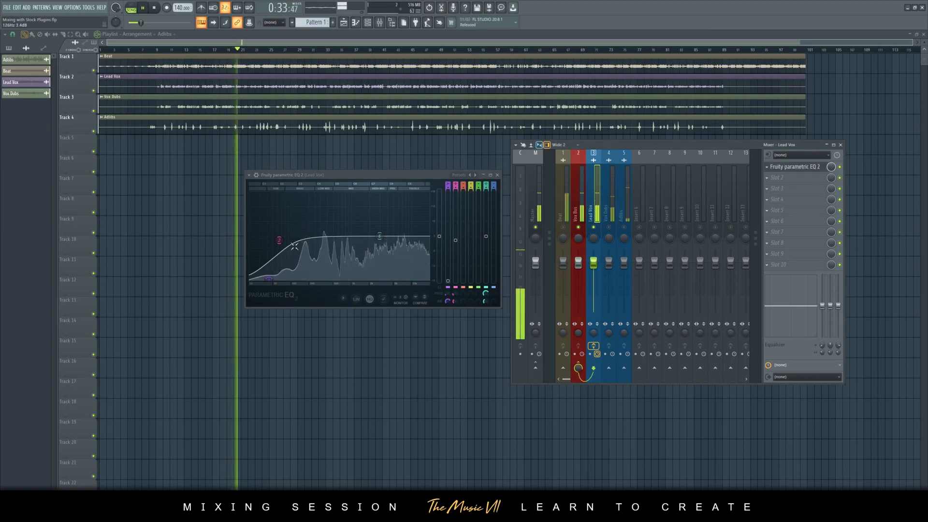
# Step: Move band 6 of the Lead Vox EQ to a lower frequency with a slight cut, listen to it, and close the EQ
pyautogui.moveTo(379, 235); pyautogui.dragTo(322, 241)
pyautogui.press('space')
pyautogui.press('space')
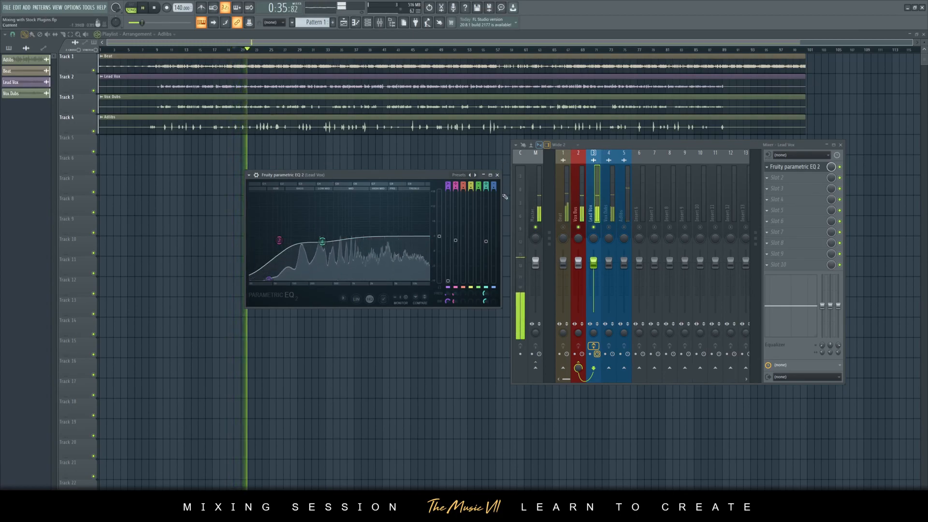
pyautogui.press('space')
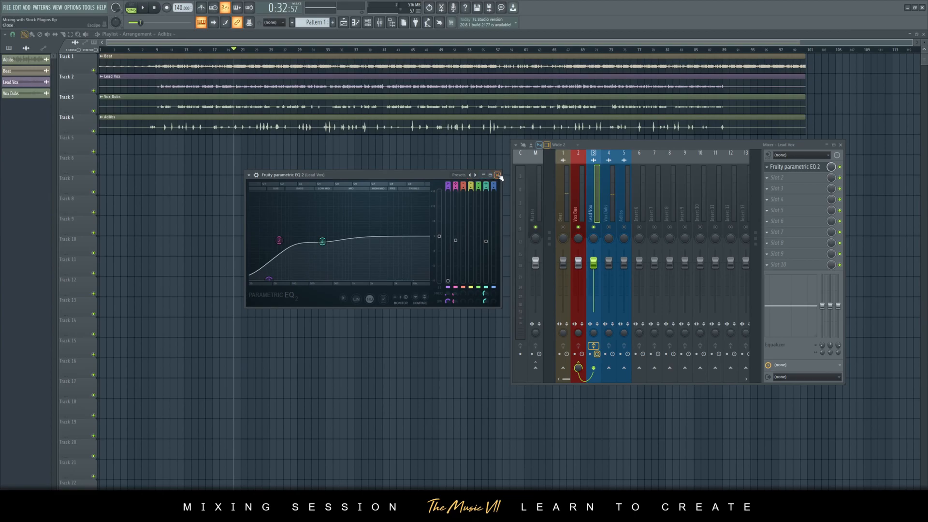
pyautogui.click(497, 175)
# Step: Solo the Vox Dubs mixer track and listen to it without effects
pyautogui.click(612, 229)
pyautogui.press('space')
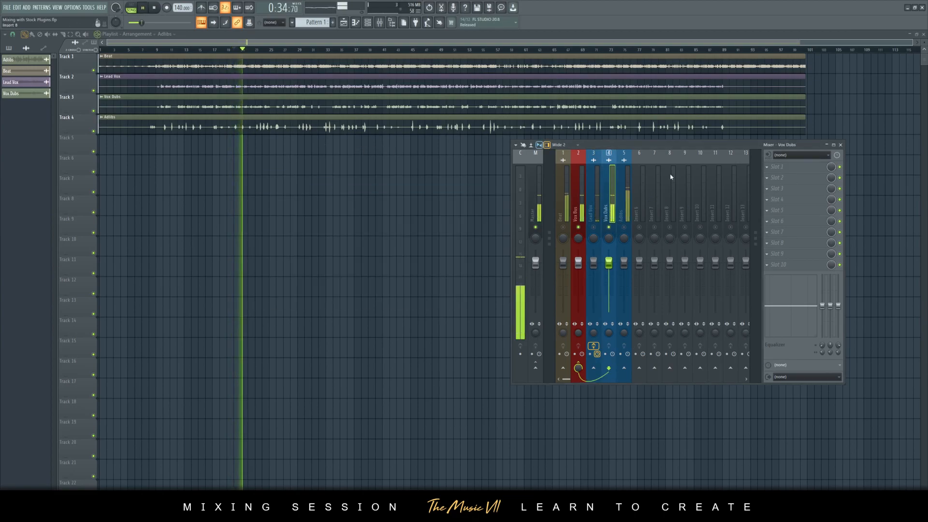
pyautogui.press('space')
# Step: Load Fruity Parametric EQ 2 into the first effect slot of Vox Dubs and move its window clear of the tracks
pyautogui.click(797, 171)
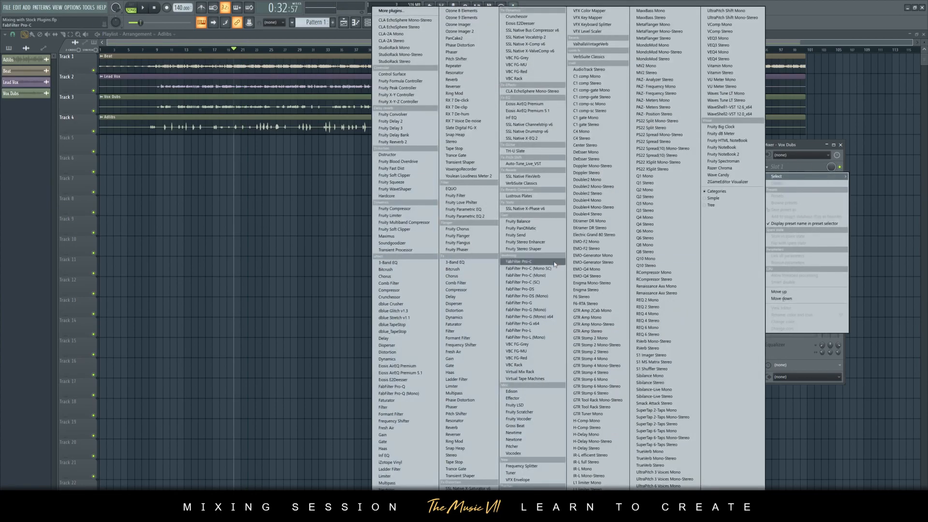
pyautogui.click(799, 365)
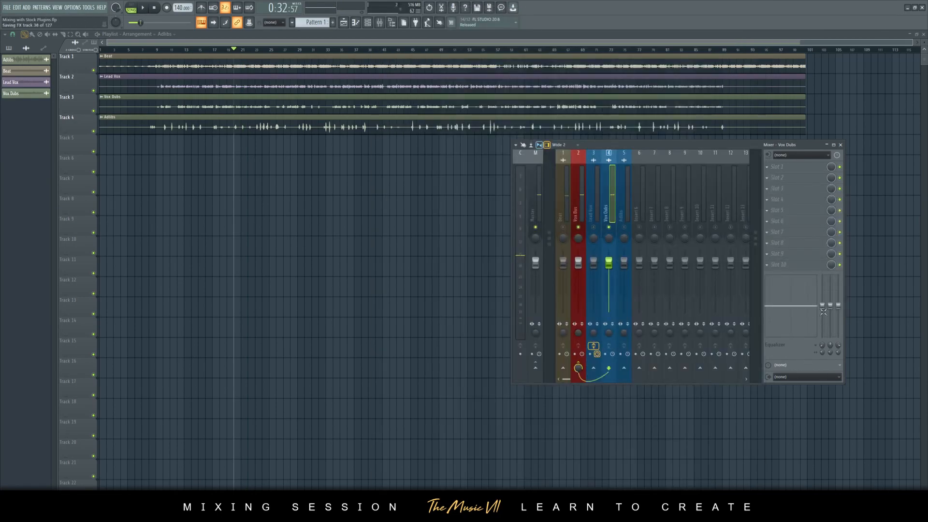
pyautogui.click(807, 162)
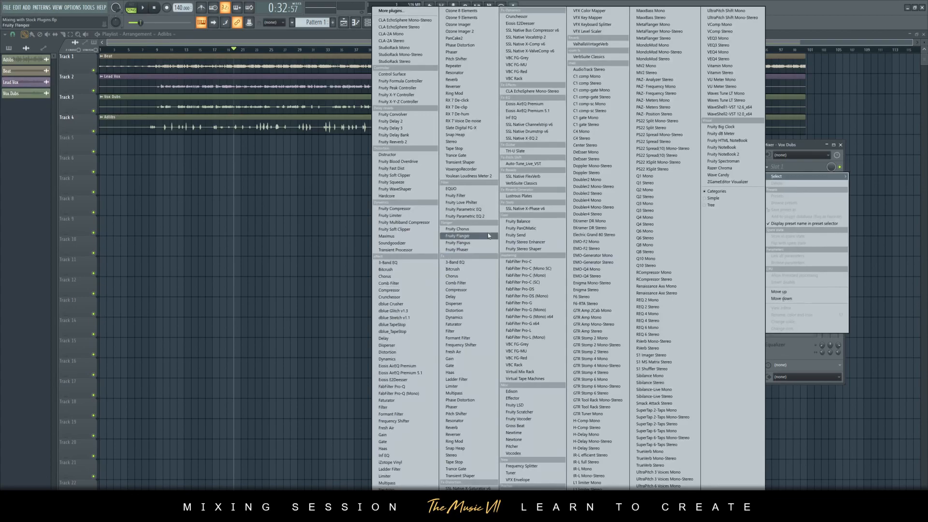
pyautogui.click(485, 219)
pyautogui.moveTo(93, 68); pyautogui.dragTo(300, 196)
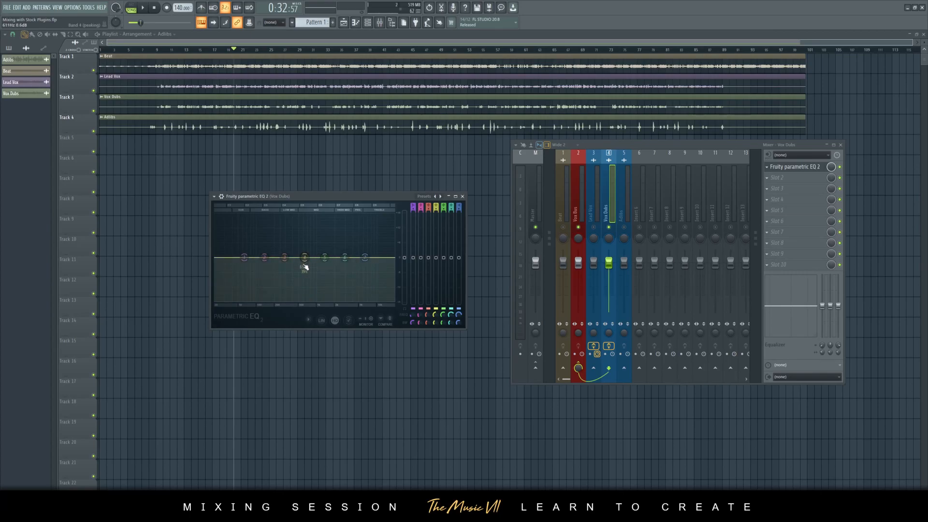
# Step: Cut band 4 in the mids of the Vox Dubs EQ, boost bands 6 and 2 slightly, and listen to the result
pyautogui.moveTo(304, 261); pyautogui.dragTo(348, 250)
pyautogui.press('space')
pyautogui.press('space')
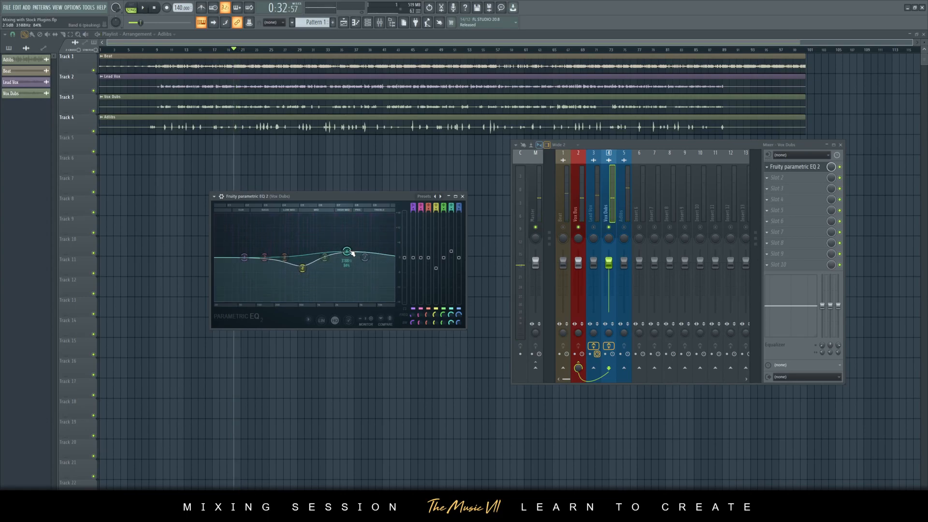
pyautogui.press('space')
pyautogui.moveTo(265, 256); pyautogui.dragTo(258, 251)
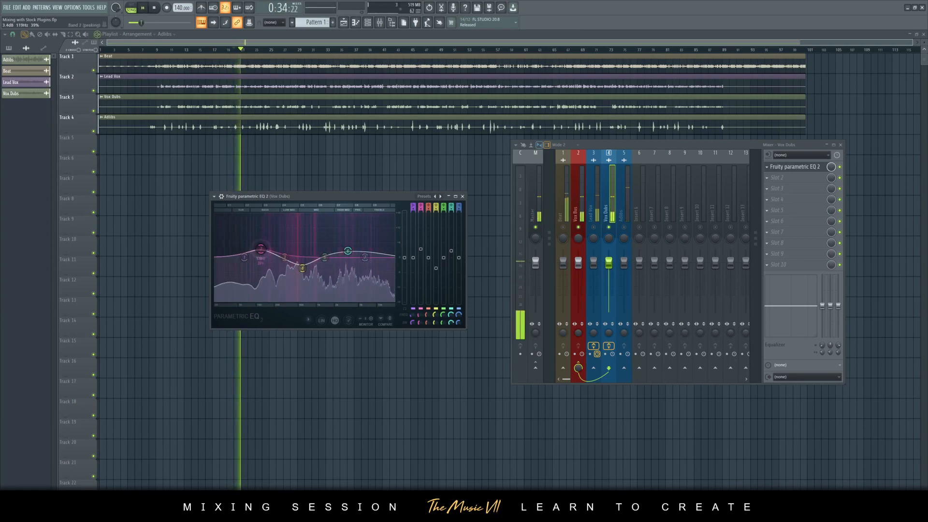
pyautogui.press('space')
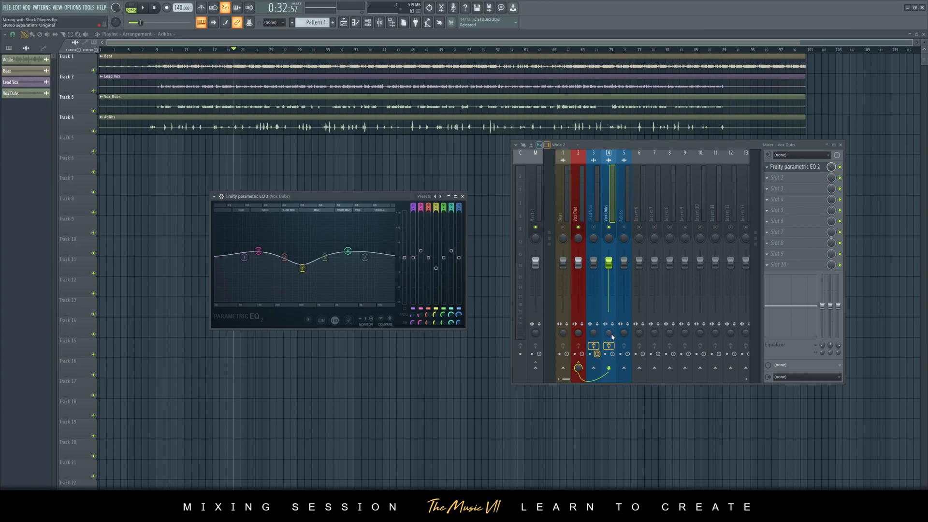
# Step: Adjust the stereo separation of Vox Dubs and load Ozone Imager 2 into its second effect slot
pyautogui.moveTo(609, 334); pyautogui.dragTo(611, 332)
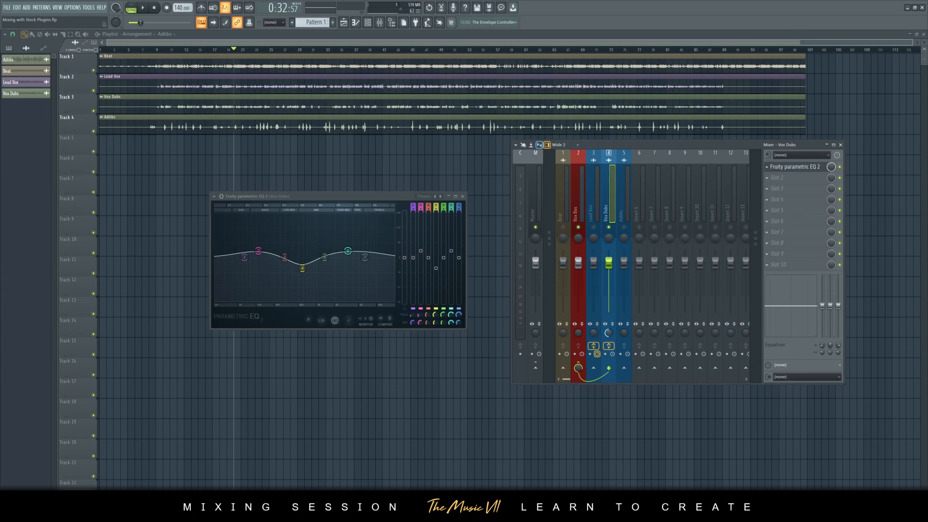
pyautogui.click(790, 180)
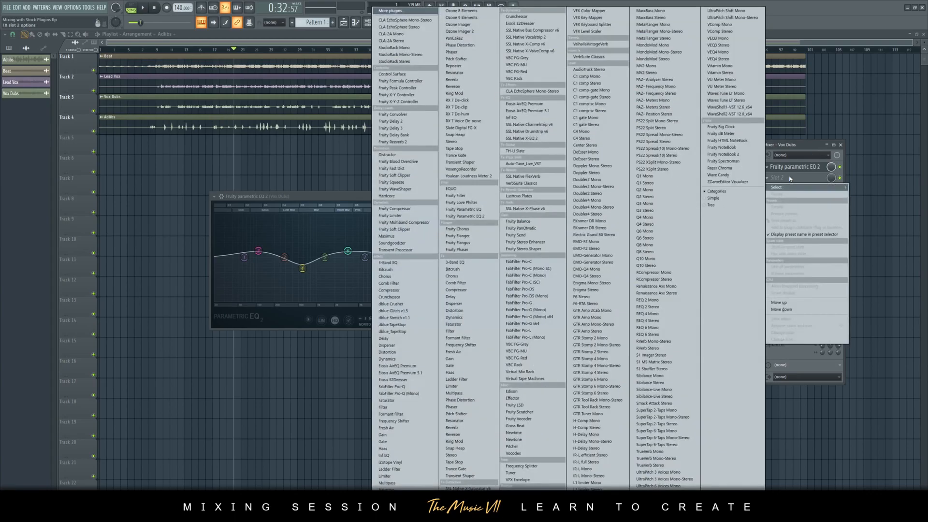
pyautogui.click(459, 32)
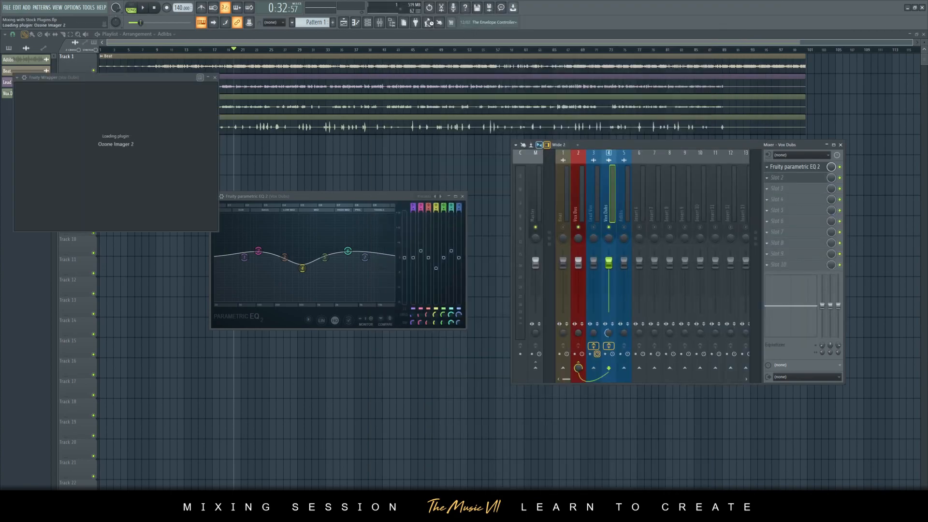
pyautogui.moveTo(300, 196); pyautogui.dragTo(324, 70)
pyautogui.moveTo(193, 77); pyautogui.dragTo(416, 234)
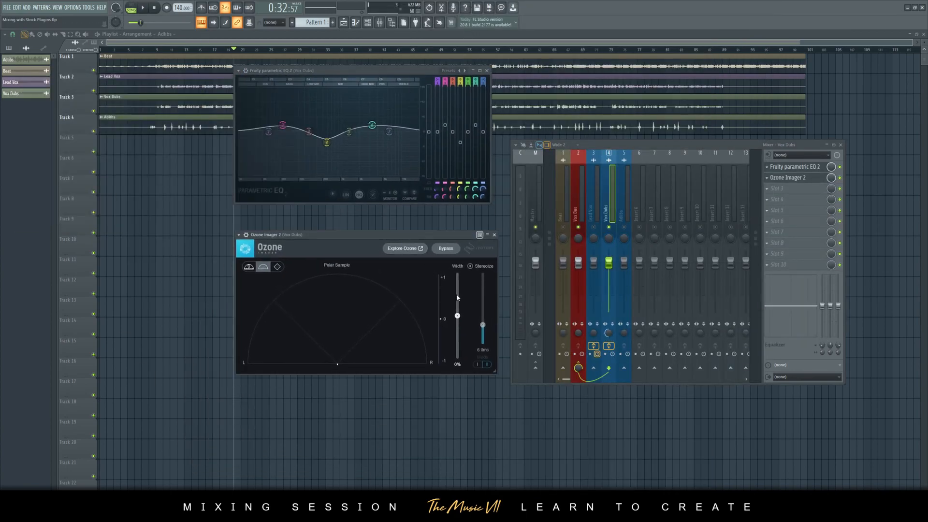
# Step: Set Ozone Imager 2 to 80% Width and 18.2 ms Stereoize, and compare playback with the plugin bypassed and enabled
pyautogui.moveTo(458, 317); pyautogui.dragTo(460, 286)
pyautogui.moveTo(483, 324); pyautogui.dragTo(485, 279)
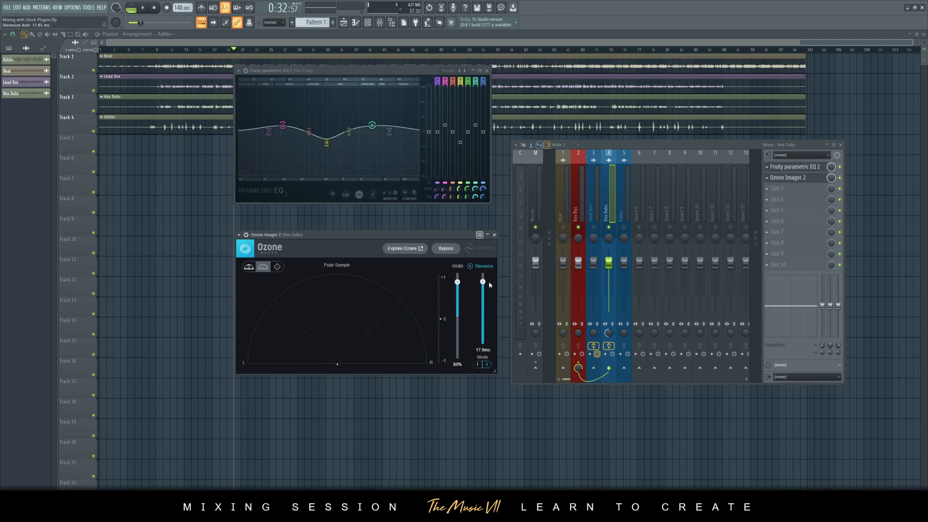
pyautogui.click(839, 177)
pyautogui.press('space')
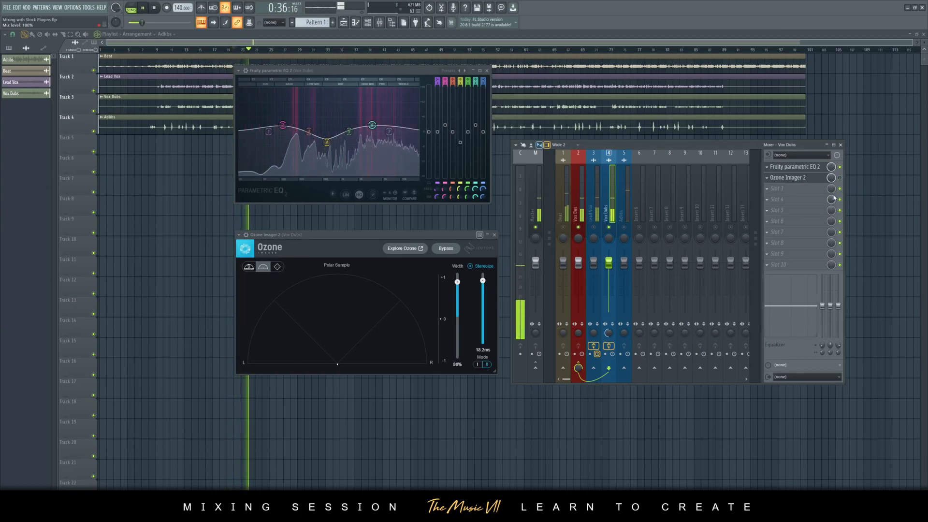
pyautogui.press('space')
pyautogui.click(840, 177)
pyautogui.press('space')
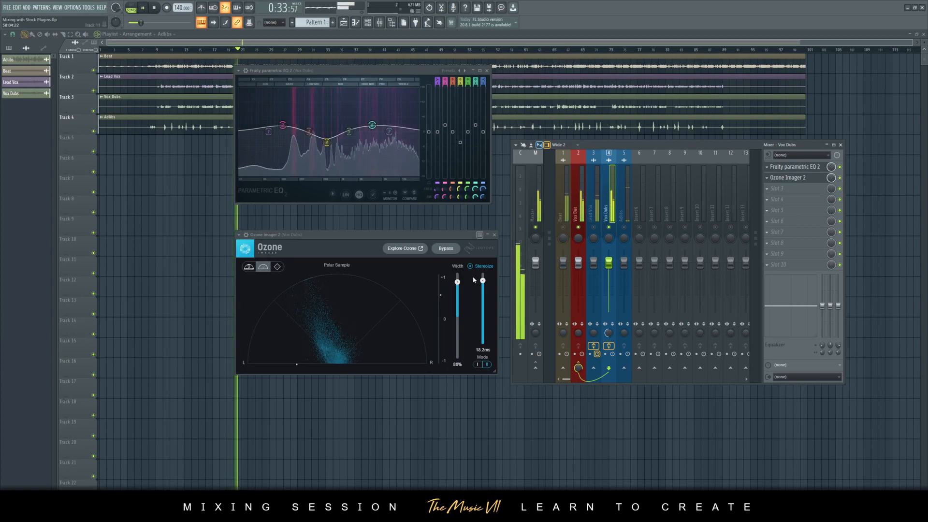
# Step: Save the project, stop playback, and close the Vox Dubs EQ and Ozone Imager 2 windows
pyautogui.hotkey('ctrl', 's')
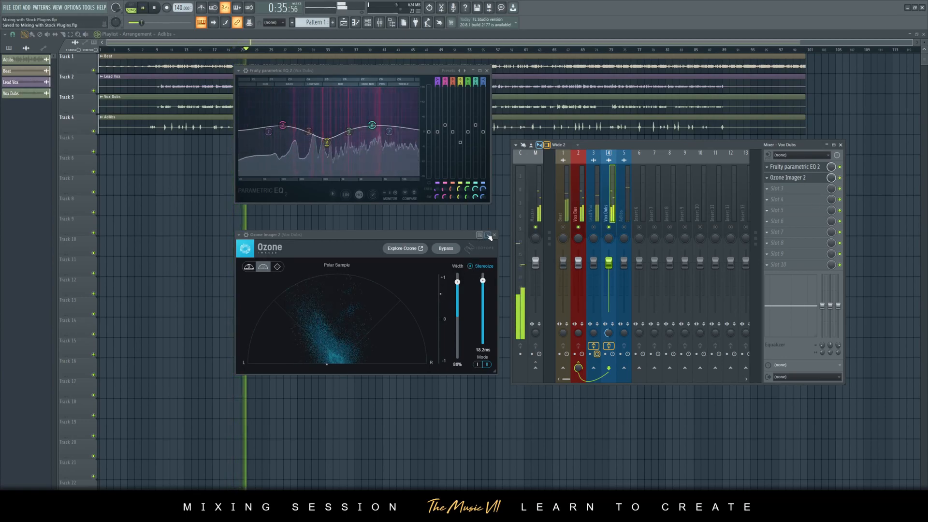
pyautogui.press('space')
pyautogui.click(487, 71)
pyautogui.click(494, 235)
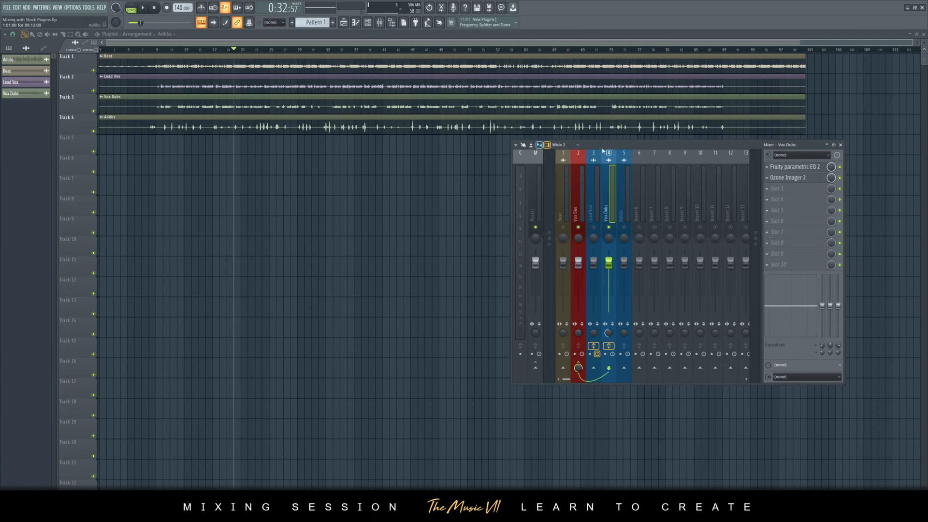
# Step: Unmute the Lead Vox track and listen to it together with Vox Dubs
pyautogui.click(594, 227)
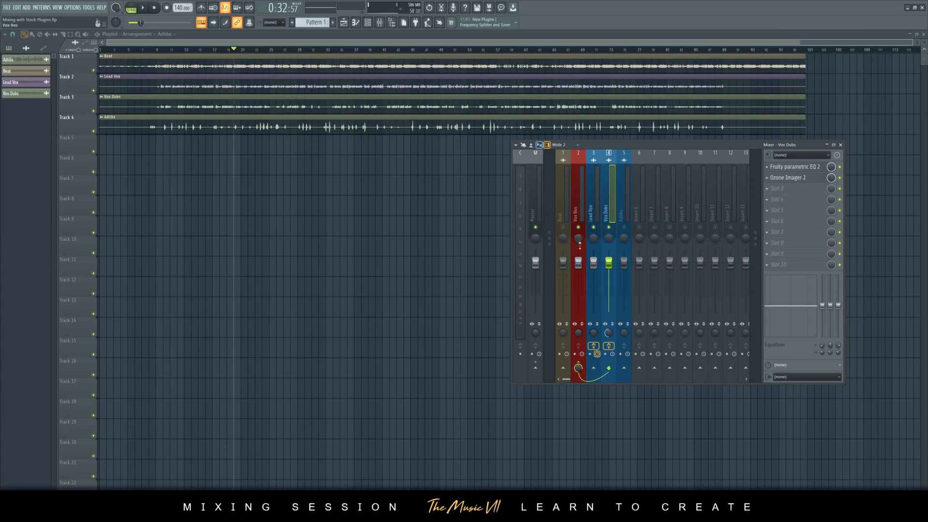
pyautogui.click(598, 211)
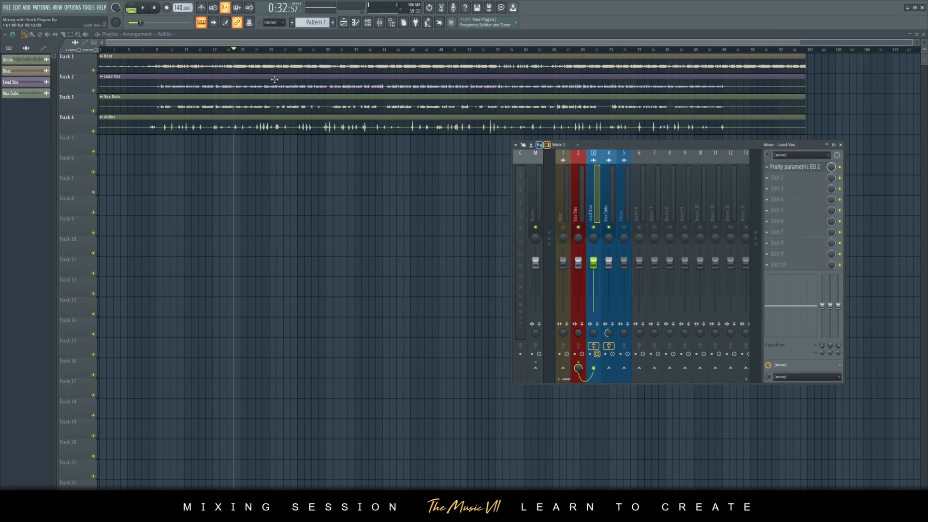
pyautogui.press('space')
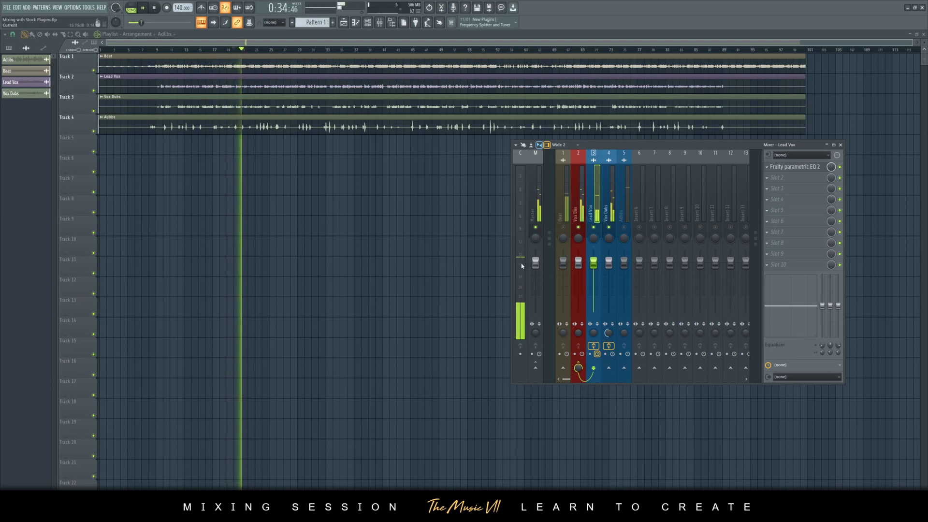
pyautogui.press('space')
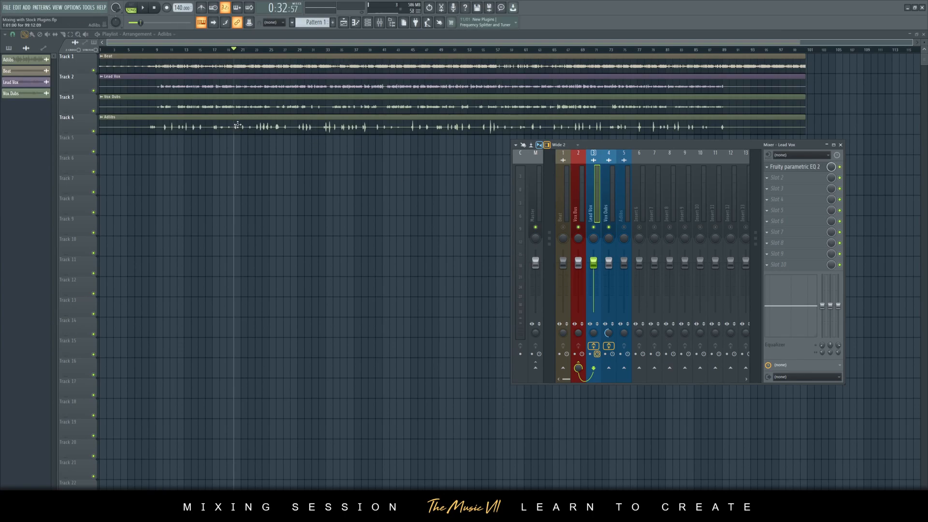
# Step: Unmute the Adlibs track, select it, and listen to all three vocal tracks together
pyautogui.click(607, 213)
pyautogui.press('space')
pyautogui.click(624, 227)
pyautogui.click(621, 215)
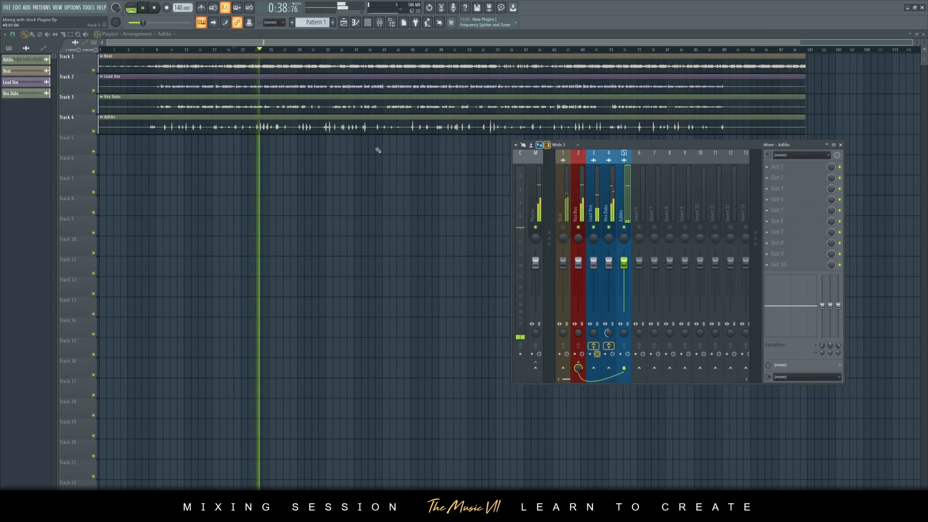
pyautogui.press('space')
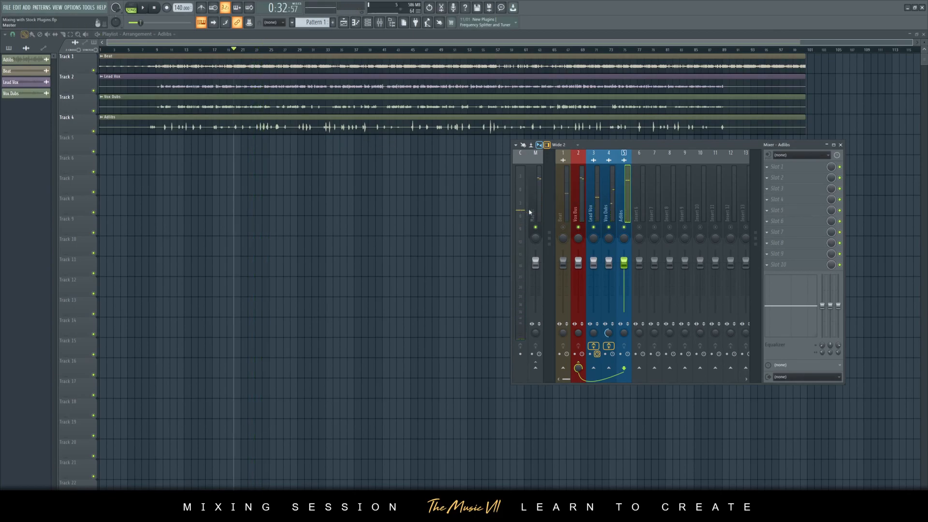
# Step: Adjust the channel volume in the Adlibs clip's channel settings and play the vocals with the mixer shown
pyautogui.press('F9')
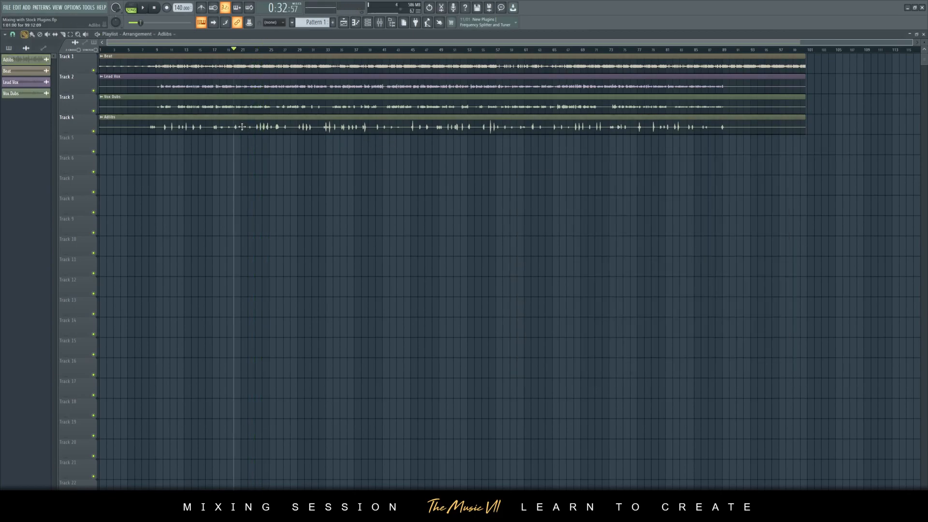
pyautogui.doubleClick(242, 127)
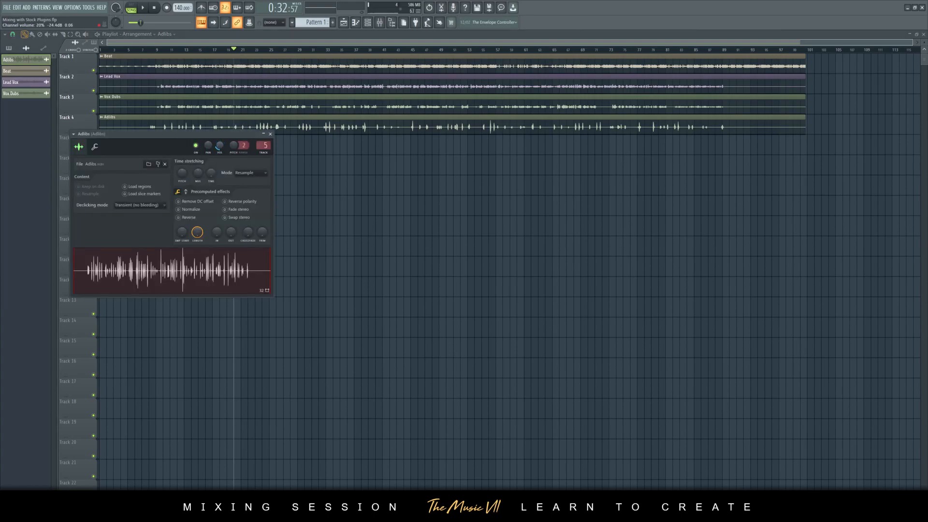
pyautogui.click(270, 134)
pyautogui.press('F9')
pyautogui.press('space')
pyautogui.press('space')
pyautogui.press('F9')
pyautogui.press('space')
# Step: Reopen the Adlibs clip's channel settings, move the playback start to about bar 23, and listen from there
pyautogui.doubleClick(203, 127)
pyautogui.press('space')
pyautogui.click(259, 50)
pyautogui.press('space')
pyautogui.press('F9')
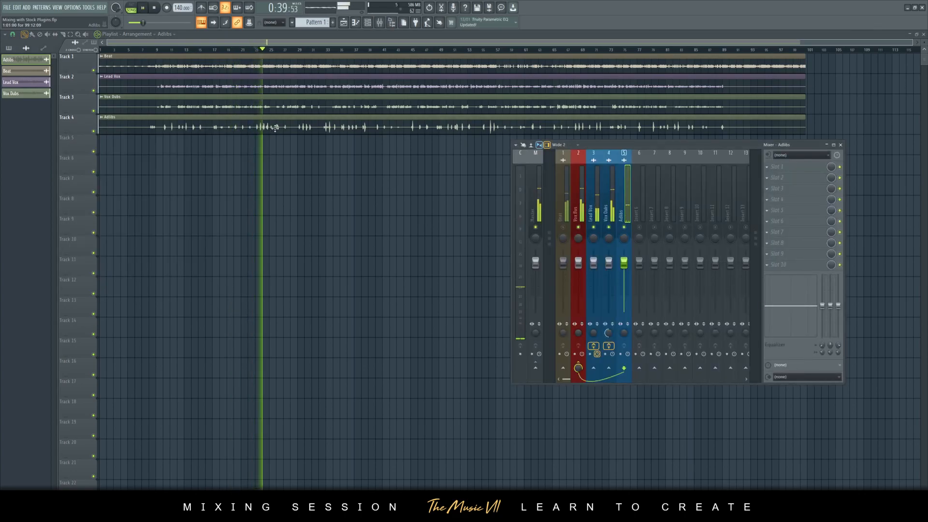
# Step: Check the Adlibs clip's channel settings again and listen to the vocals with the Vox Dubs mixer track selected
pyautogui.press('F9')
pyautogui.doubleClick(273, 128)
pyautogui.press('space')
pyautogui.press('space')
pyautogui.press('F9')
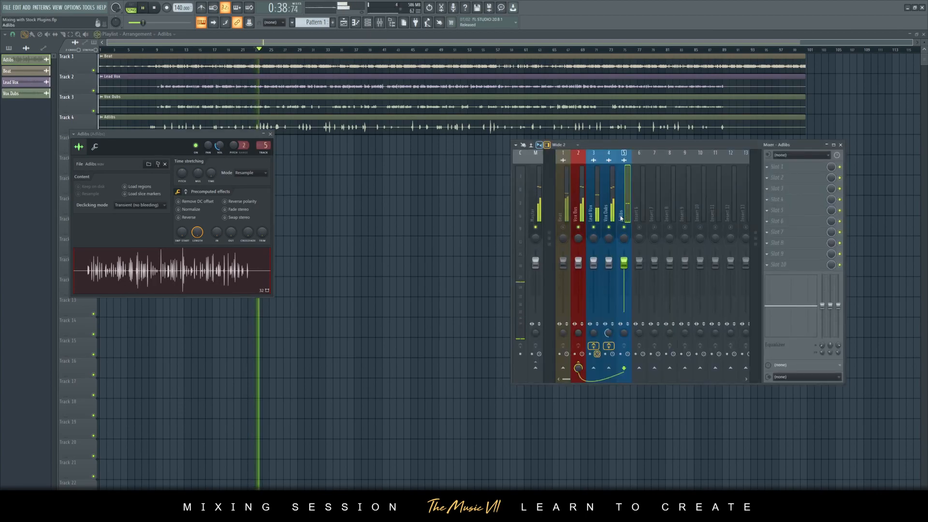
pyautogui.click(607, 193)
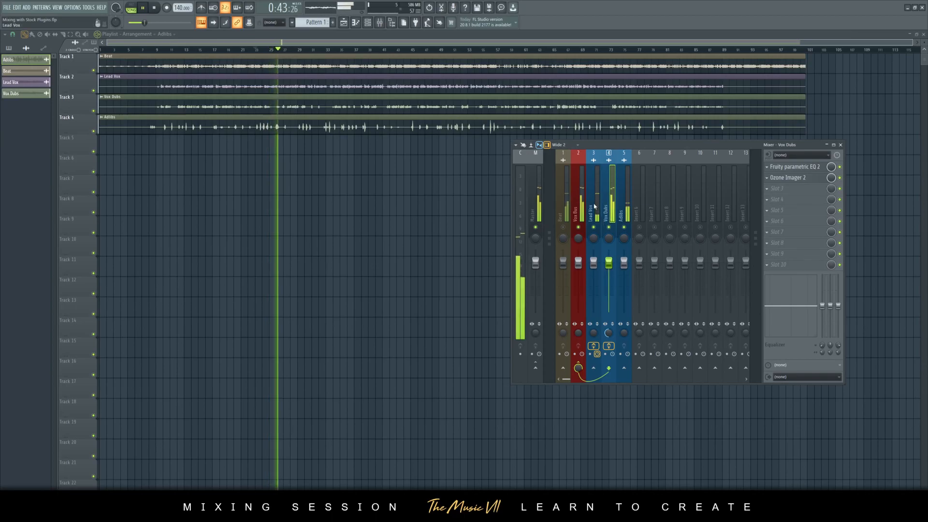
pyautogui.press('space')
# Step: Try lowering the Vox Dubs fader to about -4.7 dB while listening to the vocals
pyautogui.scroll(5, 300, 118)
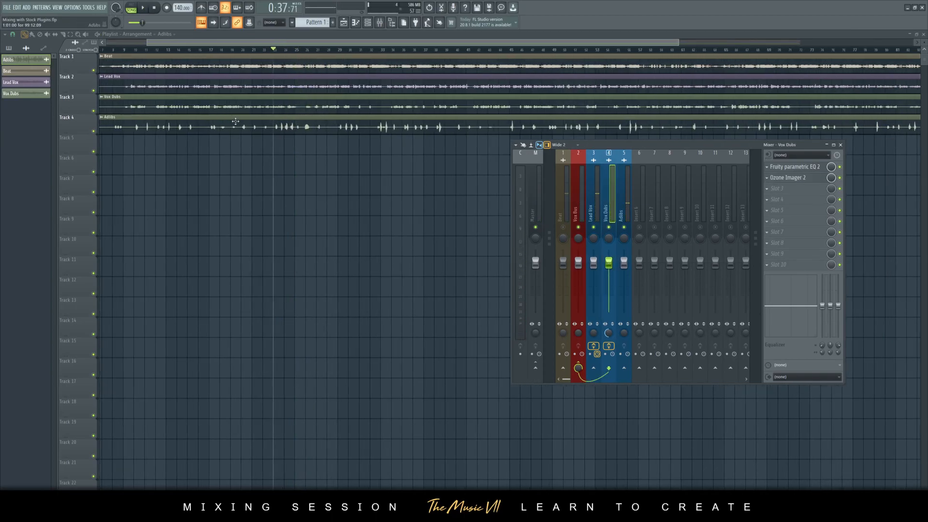
pyautogui.press('space')
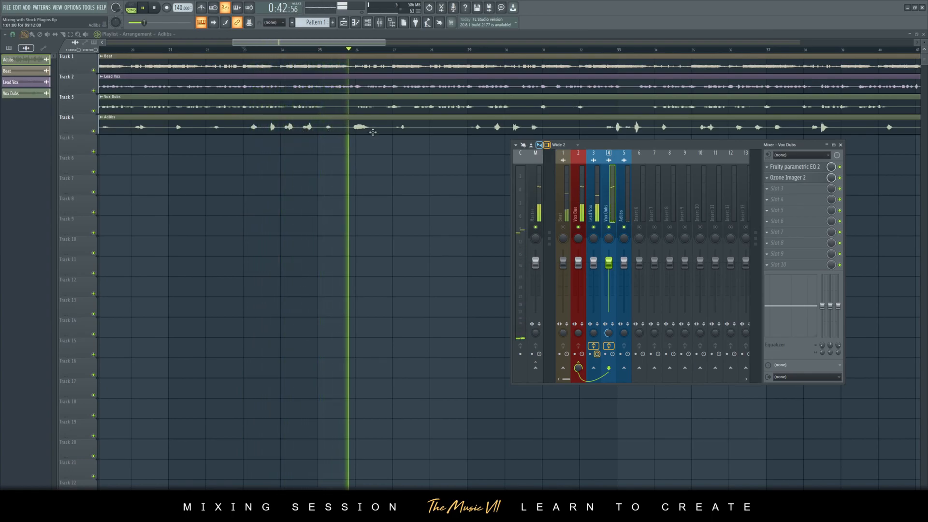
pyautogui.press('space')
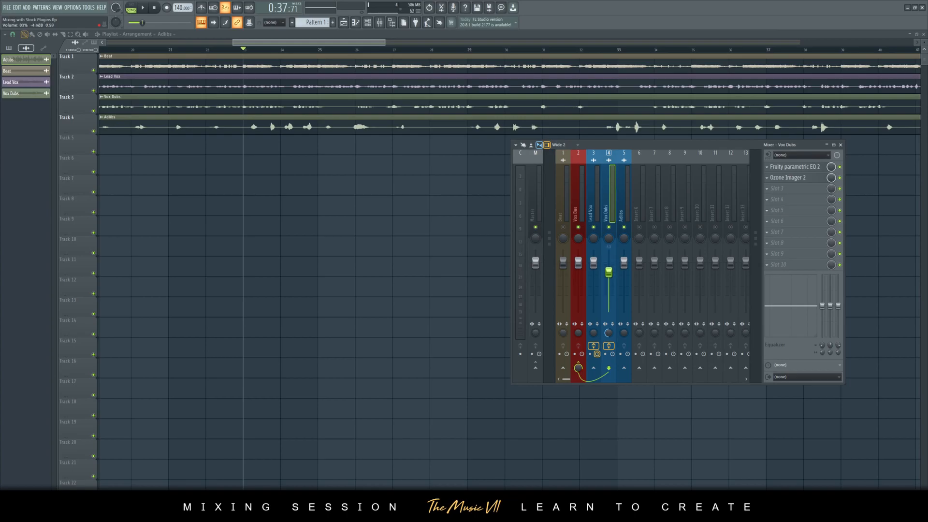
pyautogui.press('space')
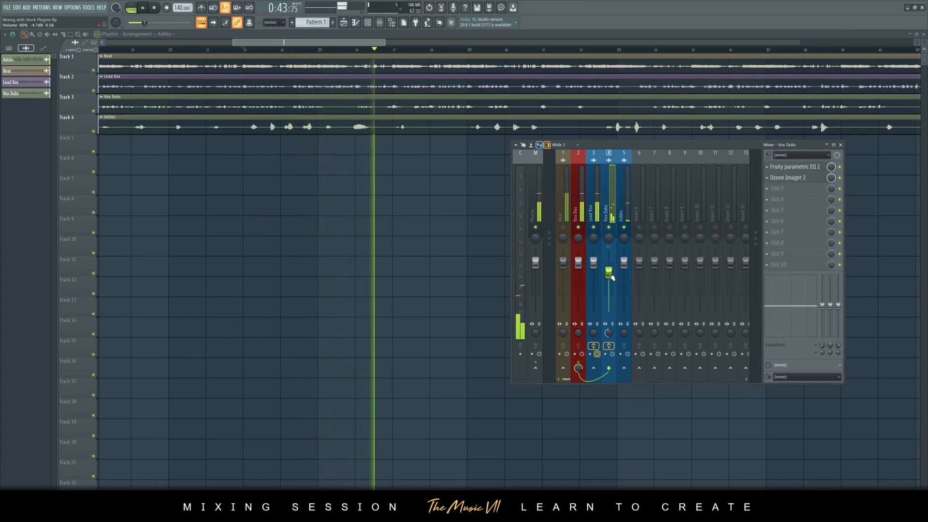
pyautogui.press('space')
pyautogui.moveTo(608, 275); pyautogui.dragTo(609, 279)
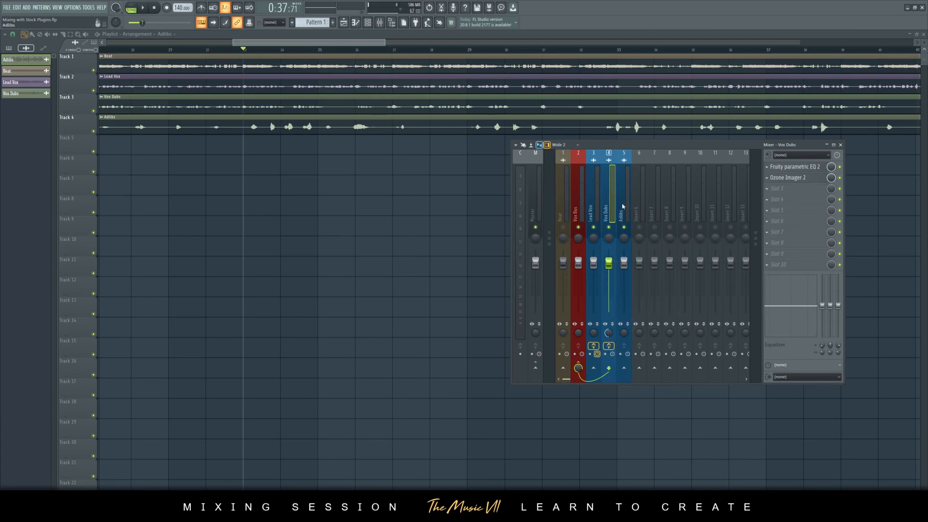
# Step: Add a Fruity Compressor to the third effect slot of Vox Dubs and set its gain to about -9.0 dB while listening
pyautogui.click(787, 188)
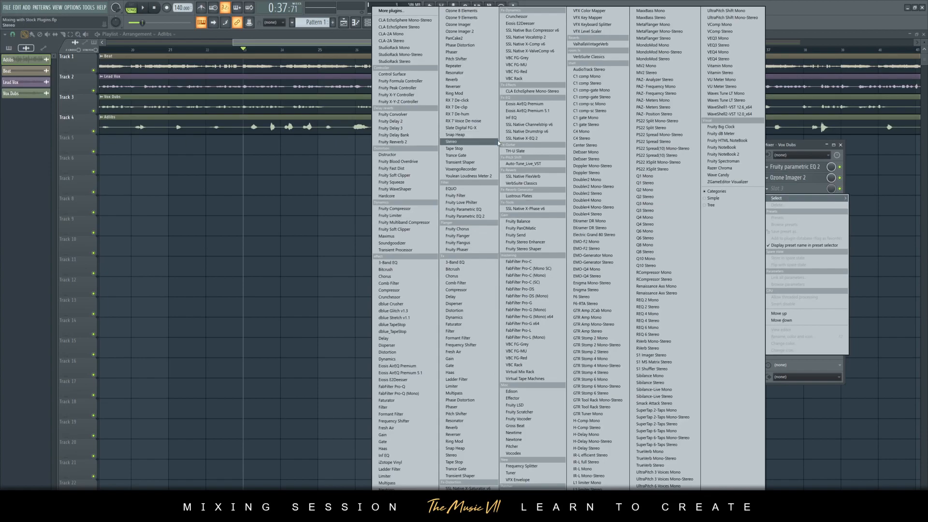
pyautogui.click(393, 209)
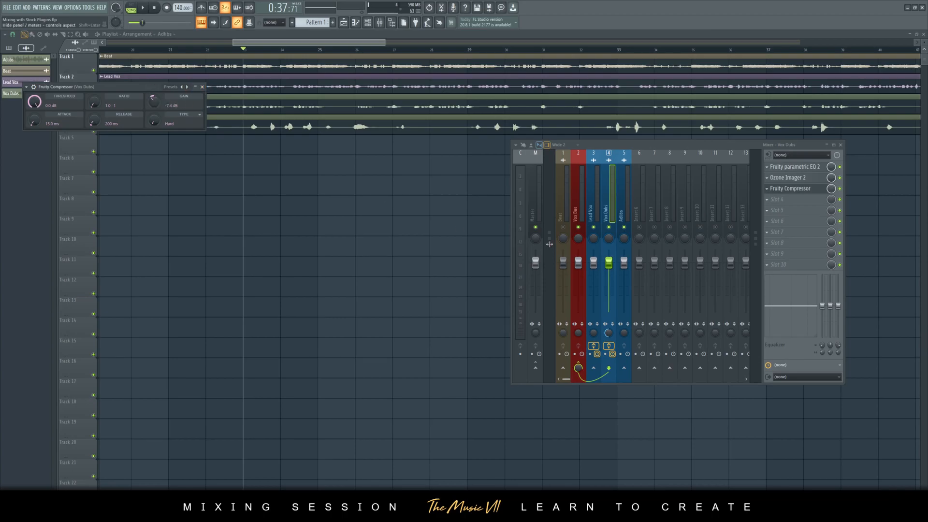
pyautogui.press('space')
pyautogui.press('space')
pyautogui.moveTo(153, 102); pyautogui.dragTo(154, 105)
pyautogui.press('space')
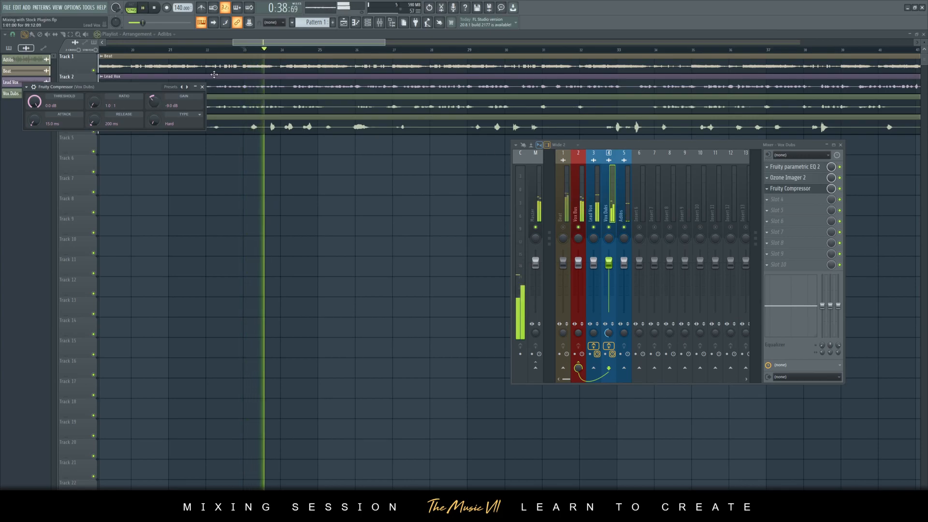
pyautogui.click(202, 87)
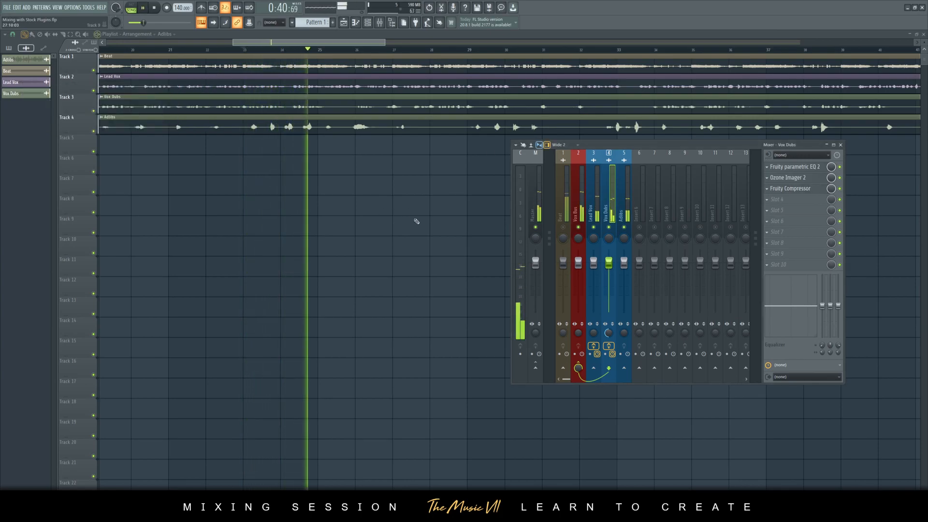
# Step: Select the Lead Vox mixer track, unmute the Beat, and listen to the vocals with the beat
pyautogui.press('space')
pyautogui.click(589, 198)
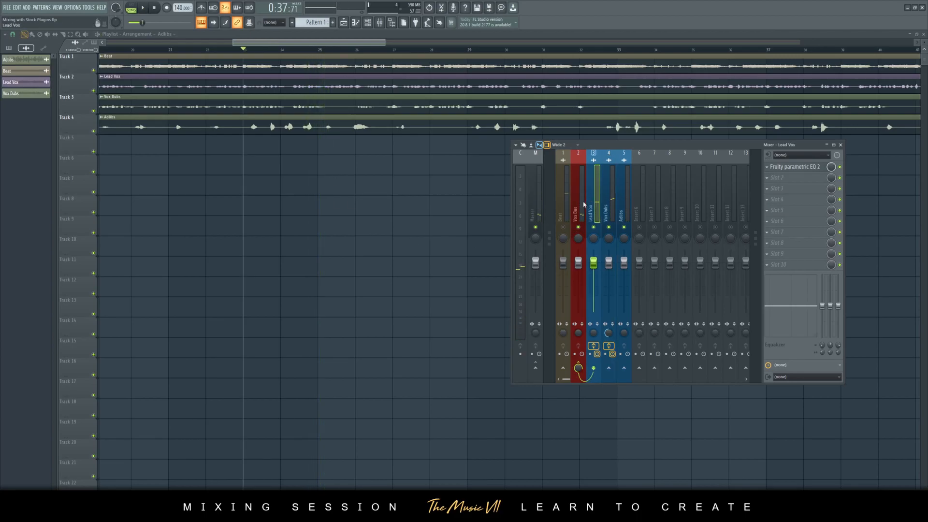
pyautogui.click(562, 227)
pyautogui.press('space')
pyautogui.press('space')
pyautogui.press('space')
pyautogui.scroll(-4, 265, 183)
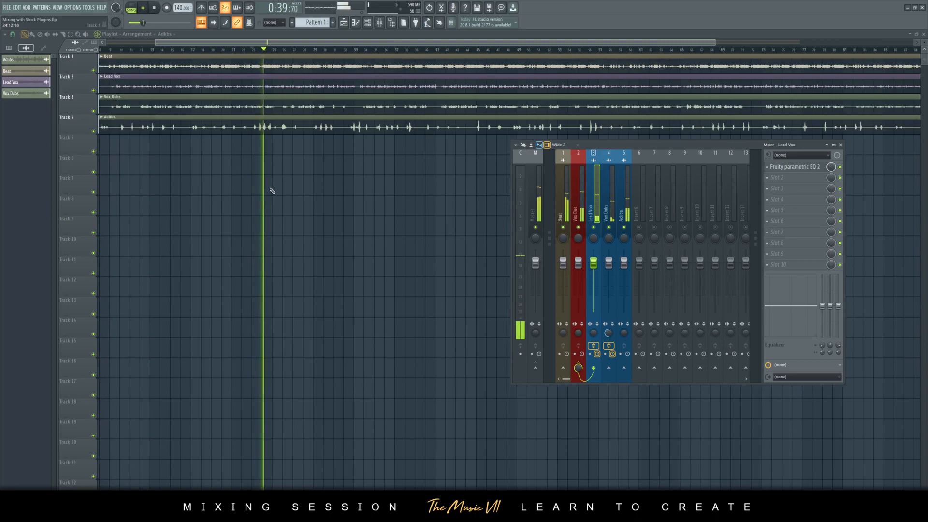
pyautogui.scroll(4, 271, 143)
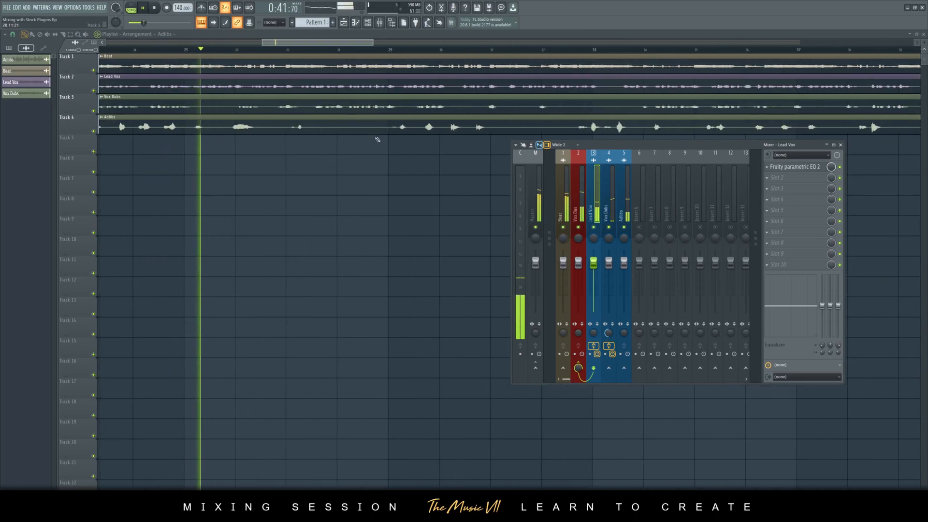
pyautogui.scroll(1, 377, 139)
# Step: Try slicing the Adlibs clip at the start and middle of bar 26 and removing the piece between the cuts
pyautogui.press('F9')
pyautogui.moveTo(316, 44); pyautogui.dragTo(304, 44)
pyautogui.scroll(1, 349, 79)
pyautogui.press('space')
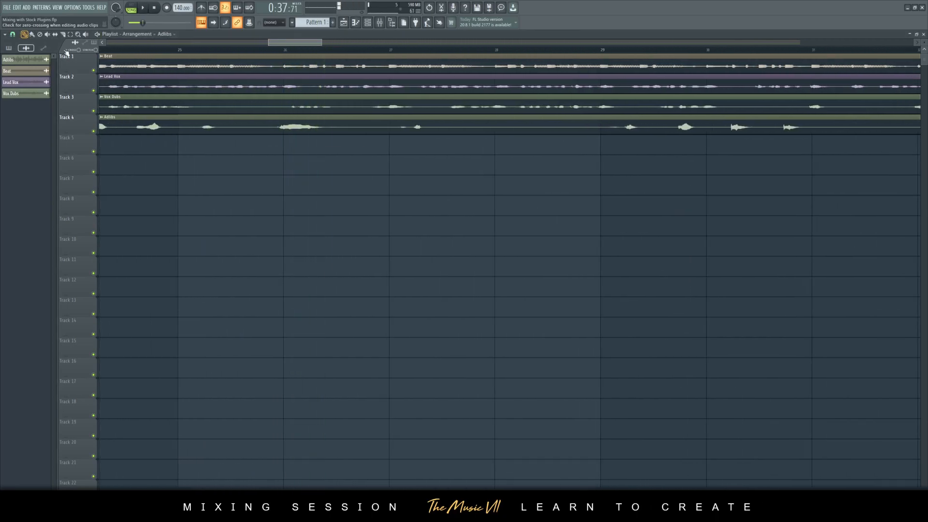
pyautogui.click(13, 34)
pyautogui.click(22, 72)
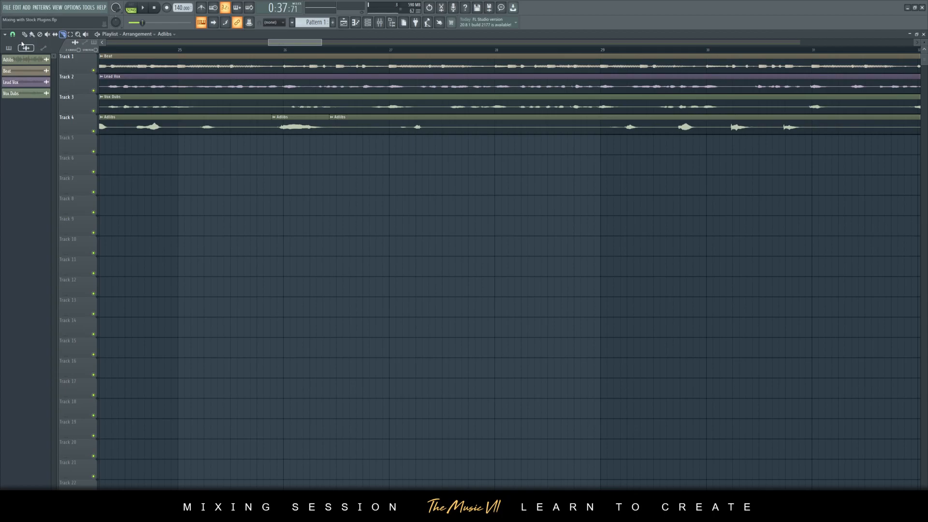
pyautogui.click(46, 35)
pyautogui.click(298, 123)
# Step: Listen through bar 26 with the Adlibs piece removed
pyautogui.press('space')
pyautogui.scroll(-5, 266, 150)
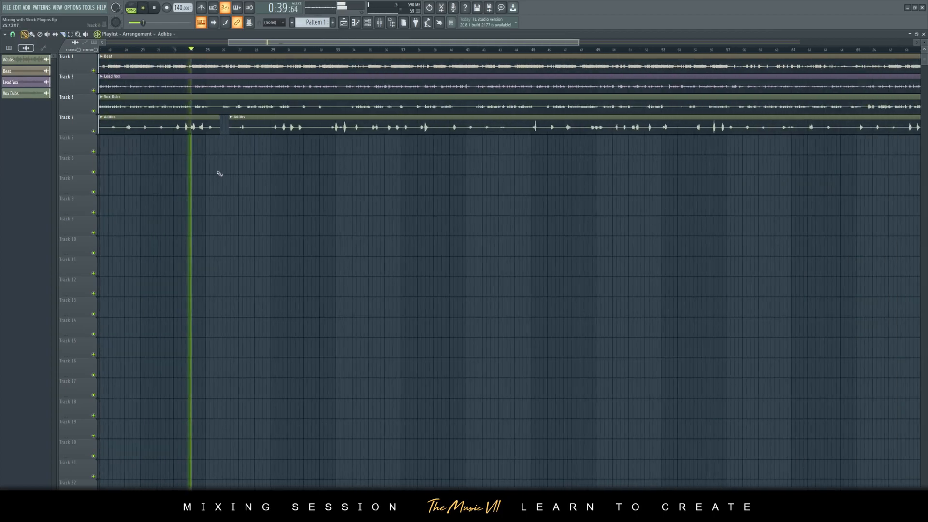
pyautogui.scroll(-4, 221, 173)
pyautogui.scroll(-1, 221, 151)
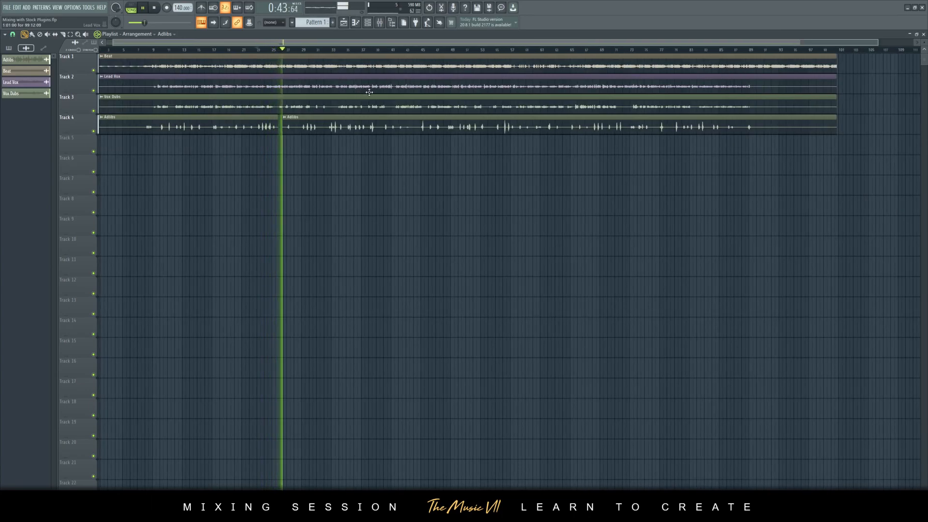
pyautogui.press('space')
# Step: Undo the Adlibs cuts and slice the Vox Dubs clip at the start and middle of bar 26 instead
pyautogui.scroll(5, 268, 89)
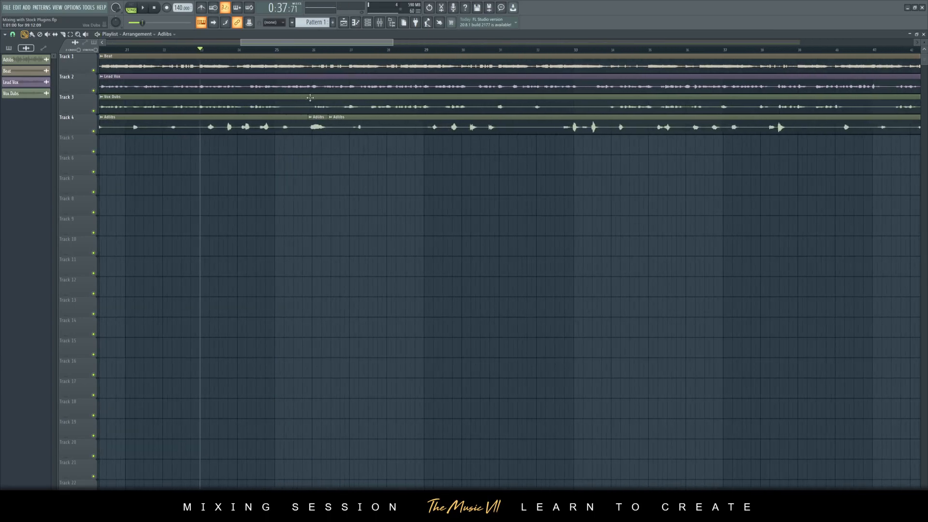
pyautogui.scroll(2, 334, 96)
pyautogui.scroll(3, 308, 109)
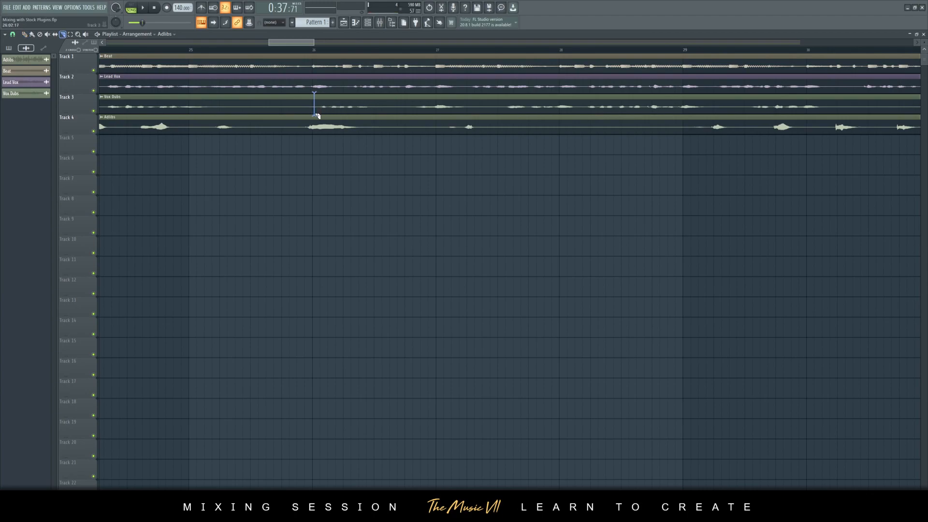
pyautogui.moveTo(377, 114); pyautogui.dragTo(378, 115)
pyautogui.press('space')
pyautogui.click(305, 50)
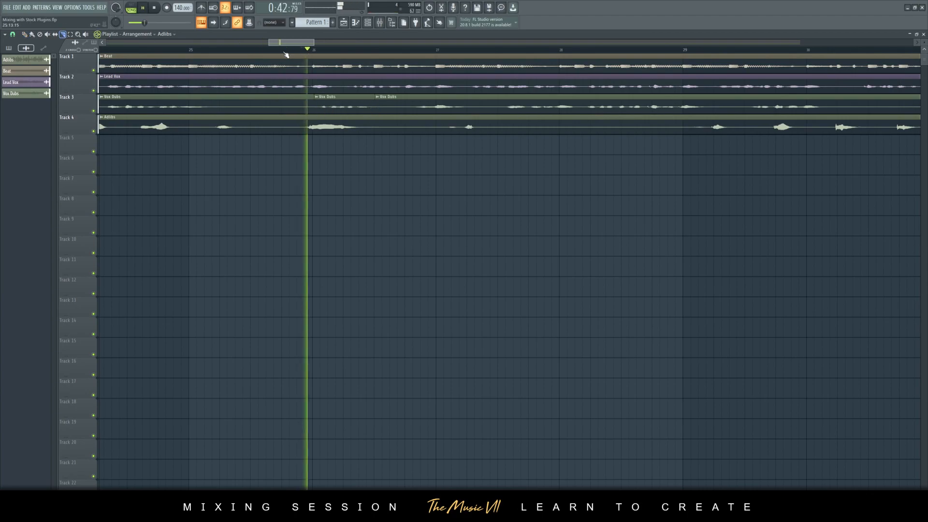
pyautogui.click(24, 34)
pyautogui.press('space')
# Step: Trim the start of the last Vox Dubs piece and move the middle piece about one beat later, checking the timing by ear
pyautogui.moveTo(376, 112); pyautogui.dragTo(424, 113)
pyautogui.scroll(3, 383, 107)
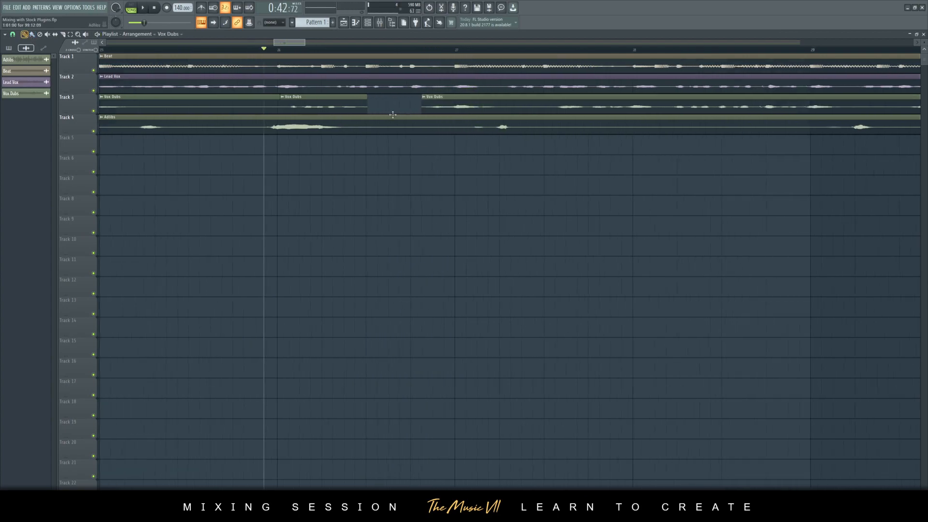
pyautogui.moveTo(302, 104); pyautogui.dragTo(370, 103)
pyautogui.press('space')
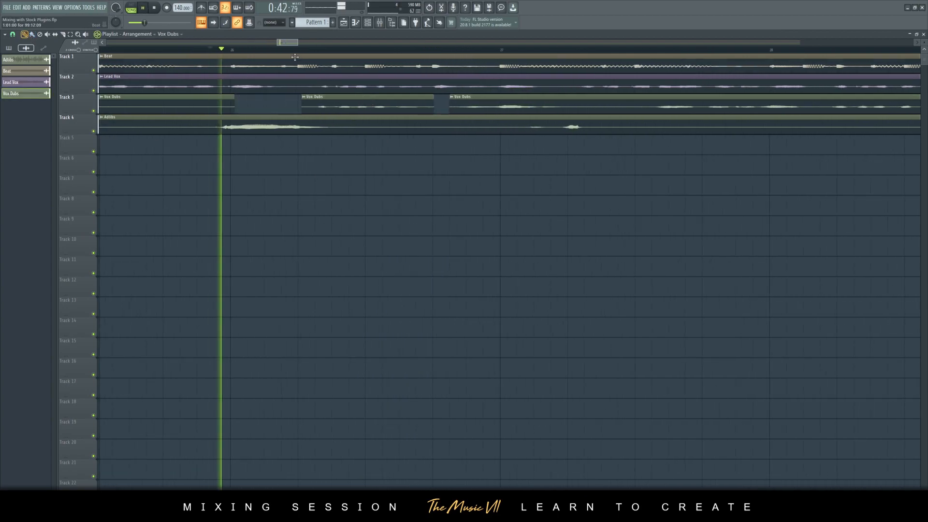
pyautogui.press('space')
pyautogui.moveTo(396, 108); pyautogui.dragTo(421, 108)
pyautogui.press('space')
pyautogui.scroll(-1, 381, 121)
pyautogui.scroll(-8, 376, 124)
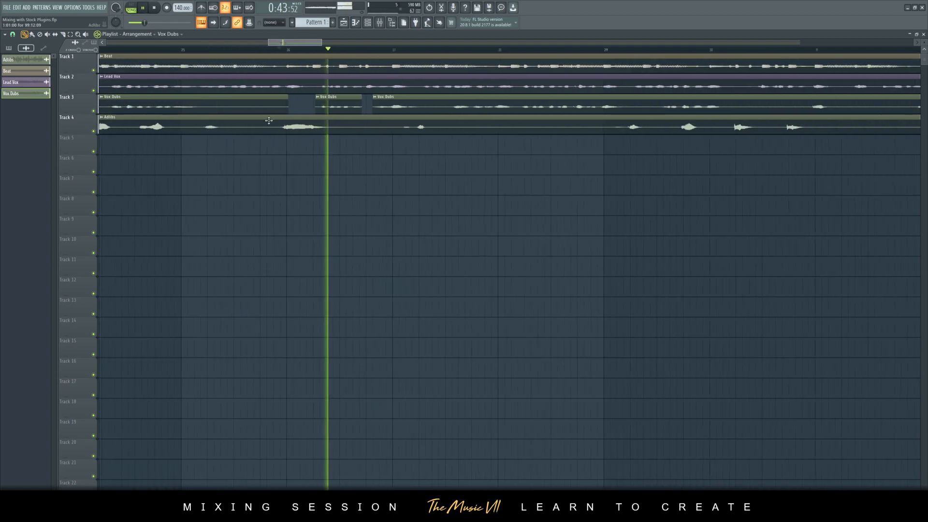
pyautogui.scroll(-3, 193, 102)
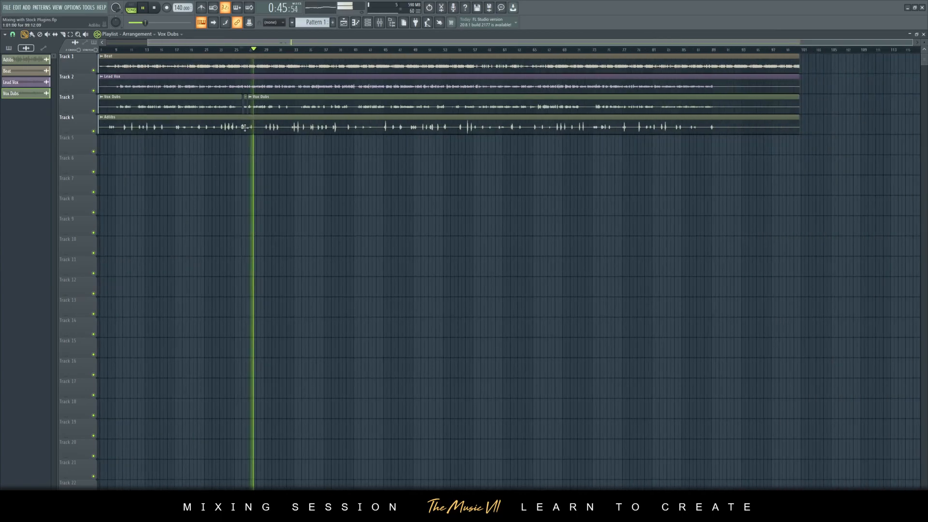
# Step: Mute the Beat and add a Fruity Compressor to the second effect slot of Lead Vox
pyautogui.press('F9')
pyautogui.press('space')
pyautogui.click(563, 227)
pyautogui.click(776, 178)
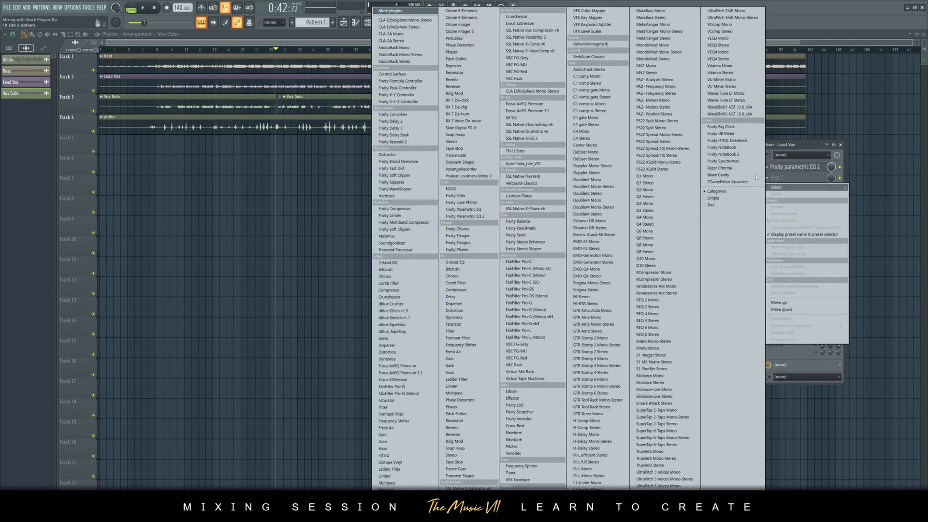
pyautogui.click(416, 213)
pyautogui.moveTo(144, 130); pyautogui.dragTo(406, 149)
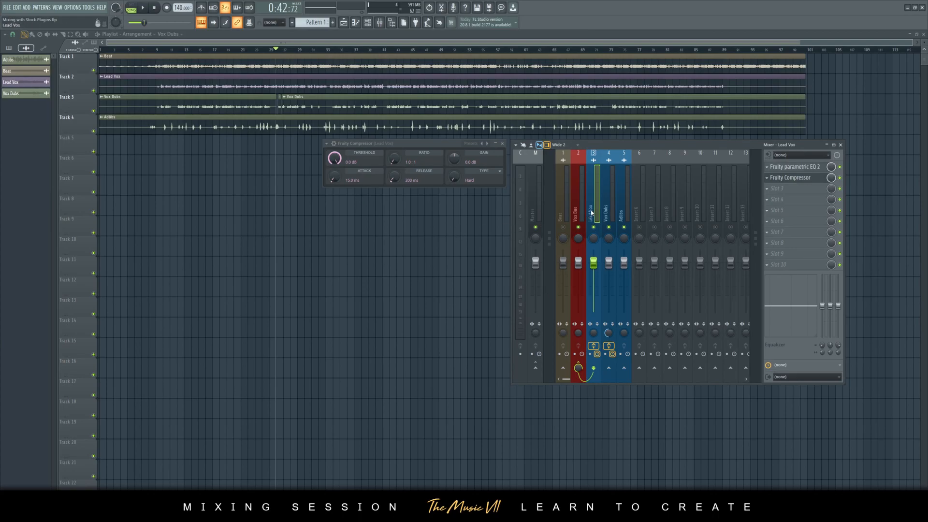
# Step: Set the Lead Vox compressor's threshold to -27.9 dB and ratio to 4.5:1 while listening, and save the project
pyautogui.press('space')
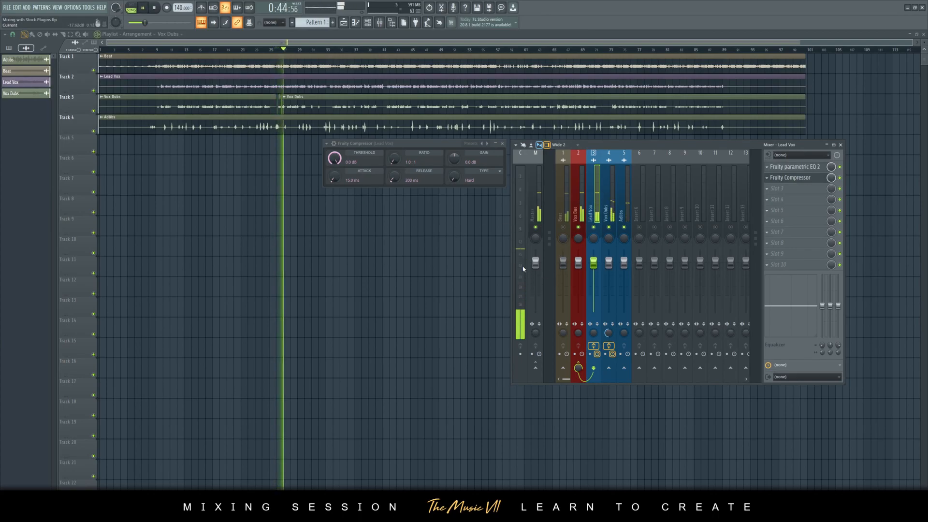
pyautogui.press('space')
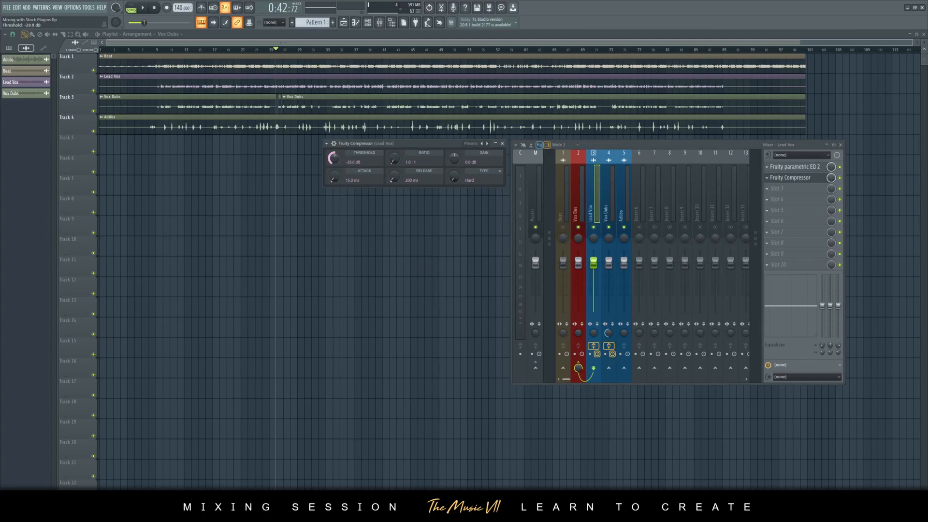
pyautogui.hotkey('ctrl', 's')
pyautogui.press('space')
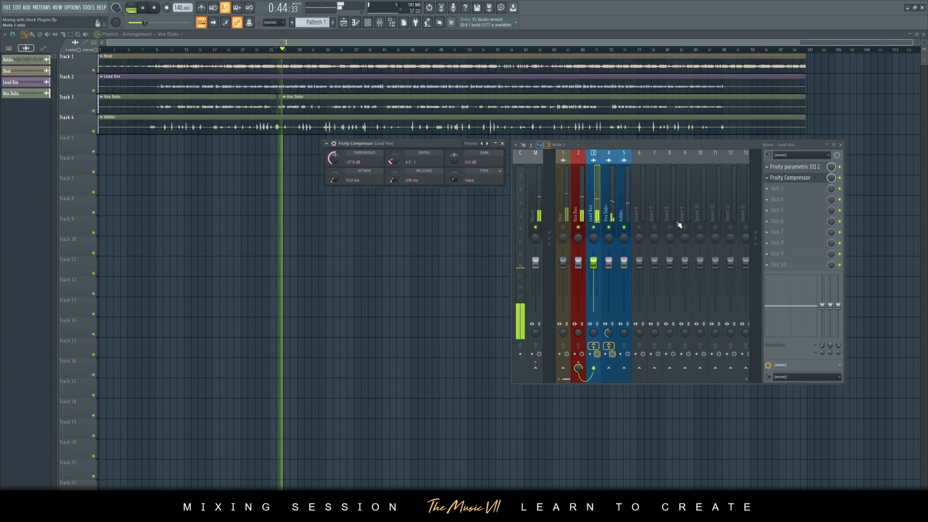
pyautogui.press('space')
pyautogui.hotkey('ctrl', 's')
# Step: Compare Lead Vox with its Fruity Compressor bypassed and enabled, keeping Vox Dubs and Adlibs muted, and close the compressor
pyautogui.click(839, 178)
pyautogui.press('space')
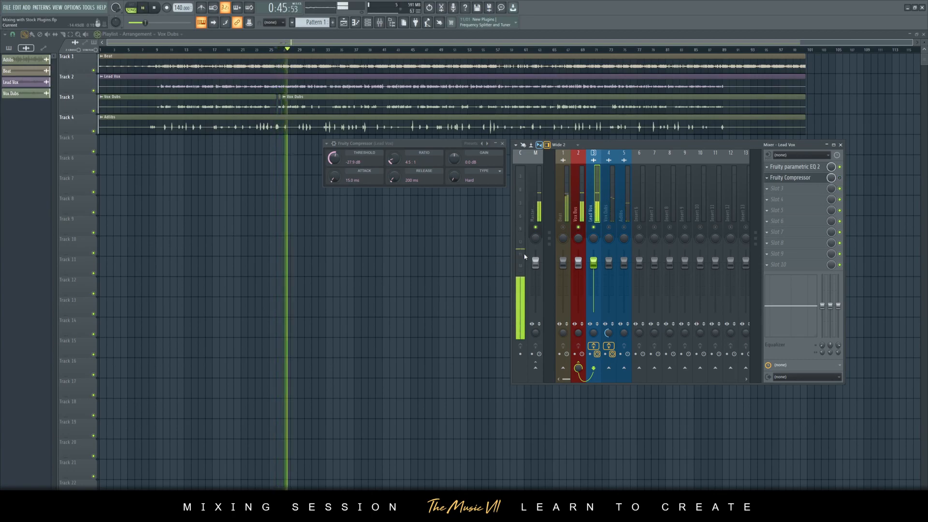
pyautogui.press('space')
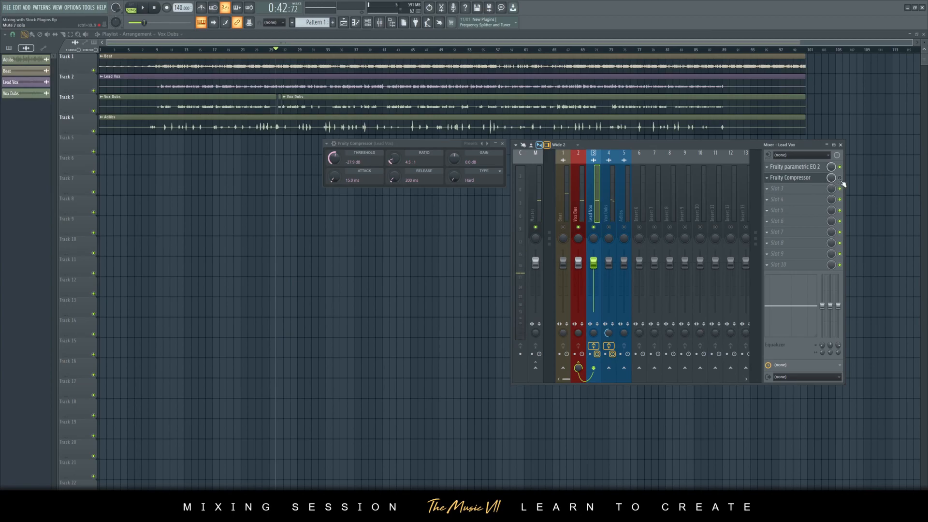
pyautogui.press('space')
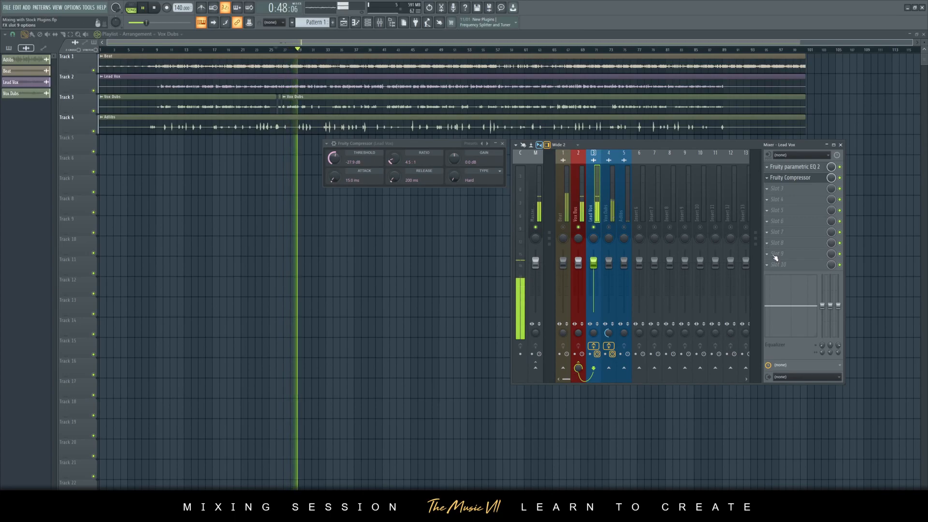
pyautogui.press('space')
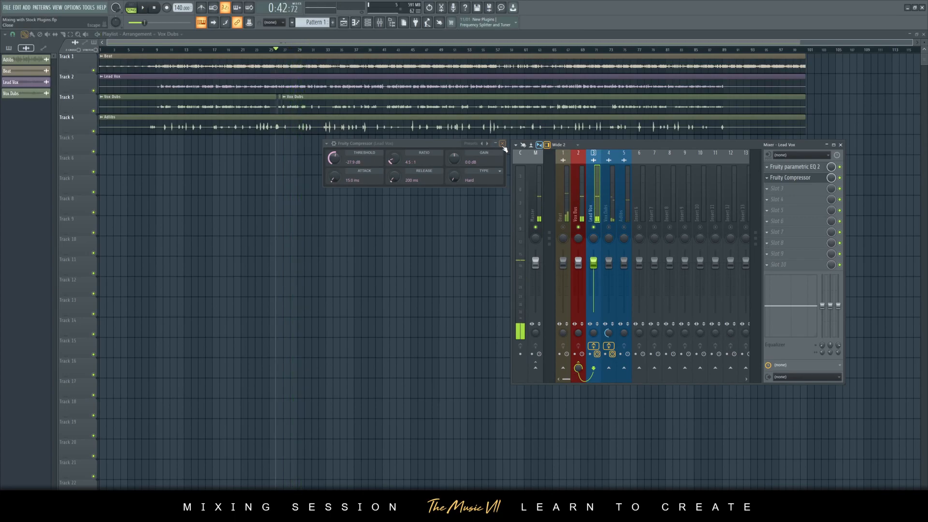
pyautogui.click(503, 144)
# Step: Set the Vox Dubs Fruity Compressor to a ratio of about 6.4:1 and a threshold of about -29.8 dB while listening
pyautogui.click(609, 193)
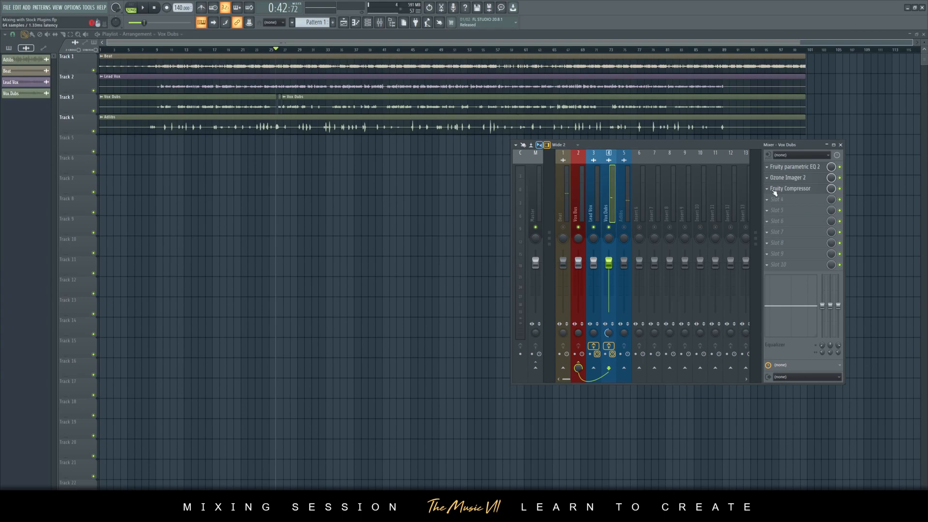
pyautogui.click(793, 189)
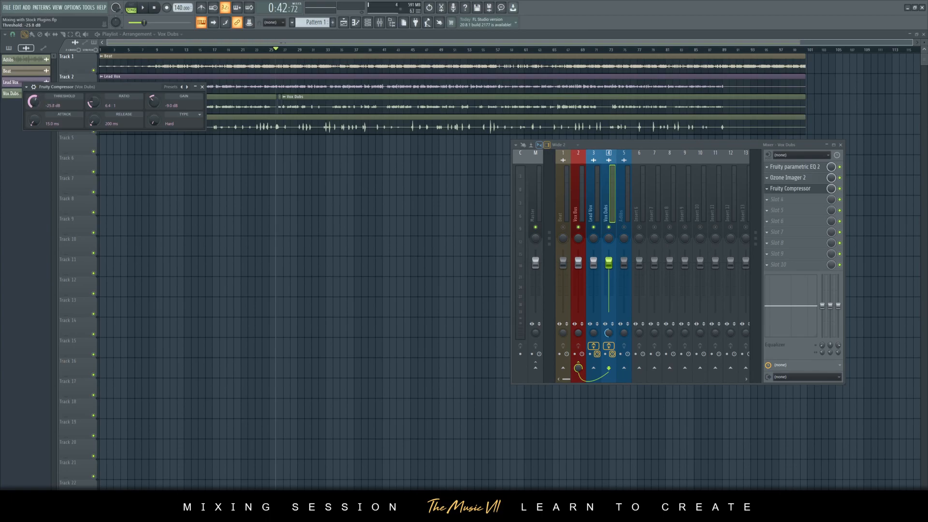
pyautogui.press('space')
pyautogui.press('space')
pyautogui.press('space')
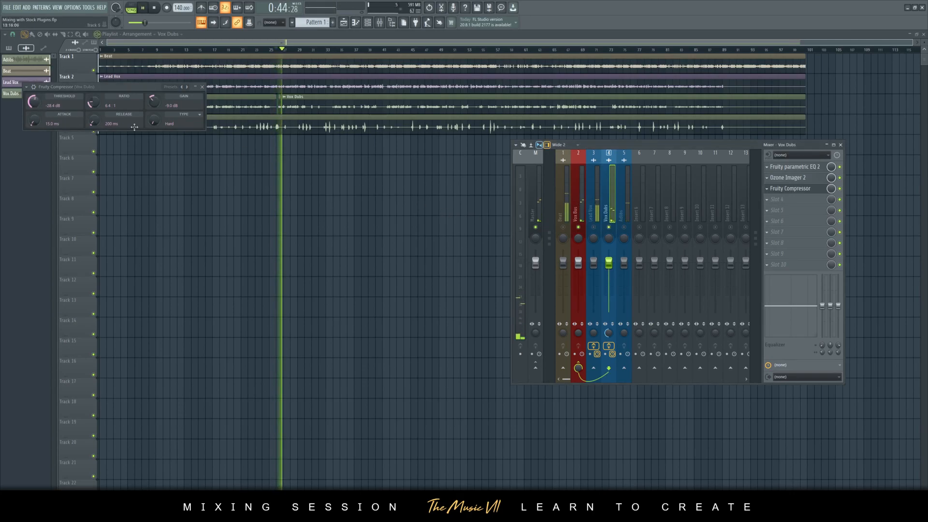
pyautogui.moveTo(37, 103); pyautogui.dragTo(56, 106)
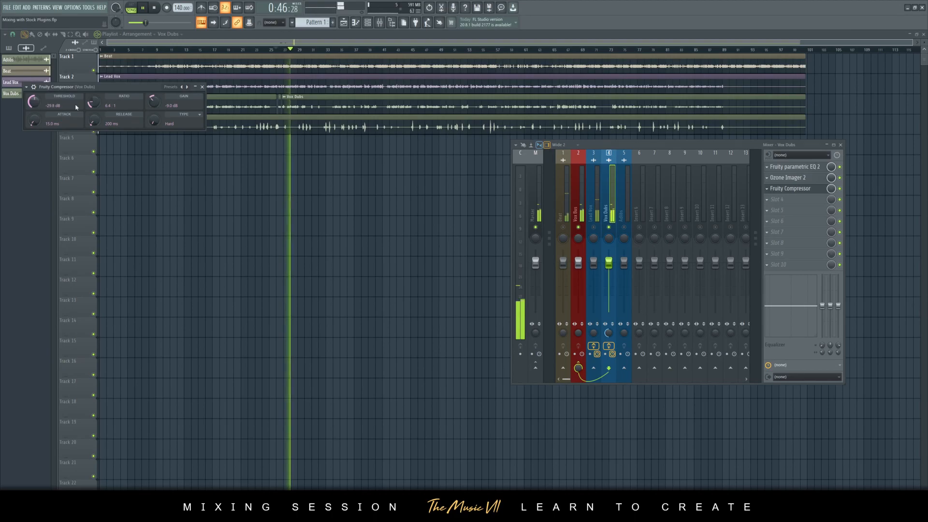
# Step: Raise the Vox Dubs compressor's gain to about -4.6 dB while listening, and close the compressor
pyautogui.moveTo(155, 107); pyautogui.dragTo(154, 102)
pyautogui.press('space')
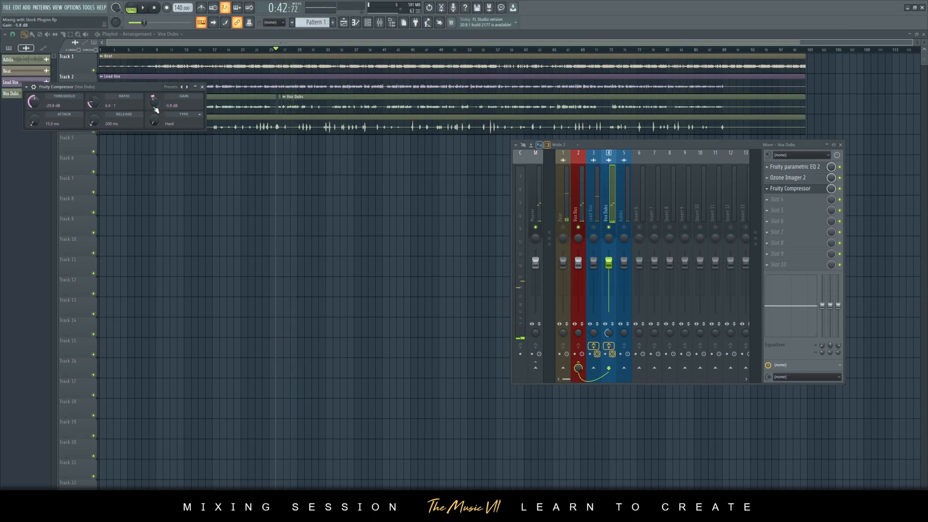
pyautogui.press('space')
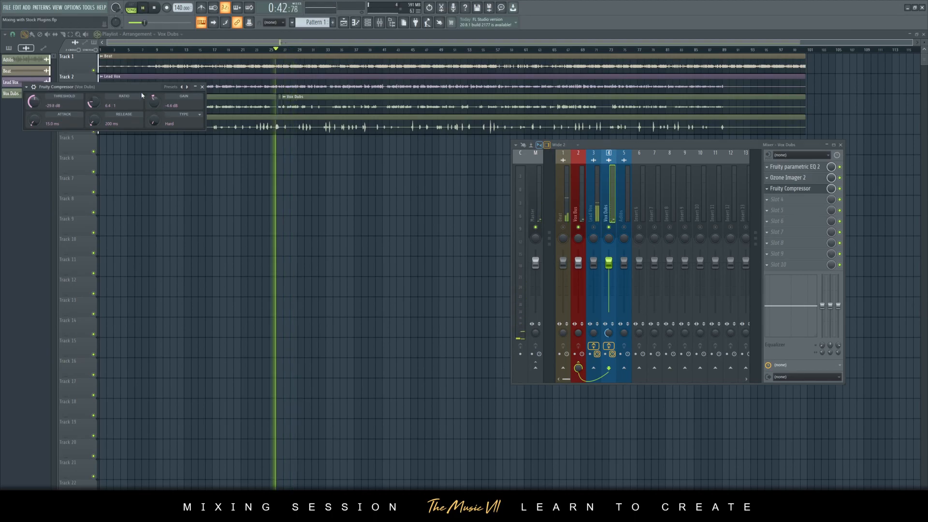
pyautogui.click(202, 87)
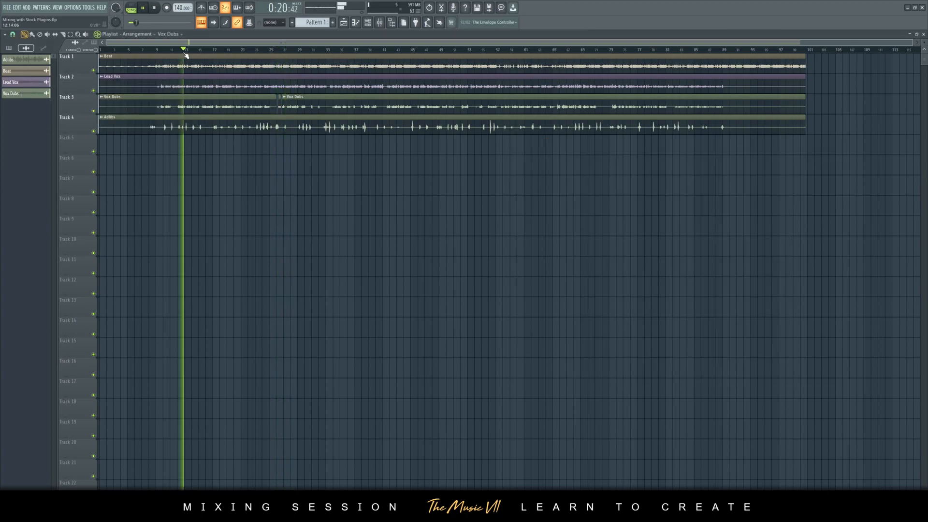
# Step: Listen to the vocals from just before bar 13 with the mixer shown
pyautogui.press('F9')
pyautogui.press('space')
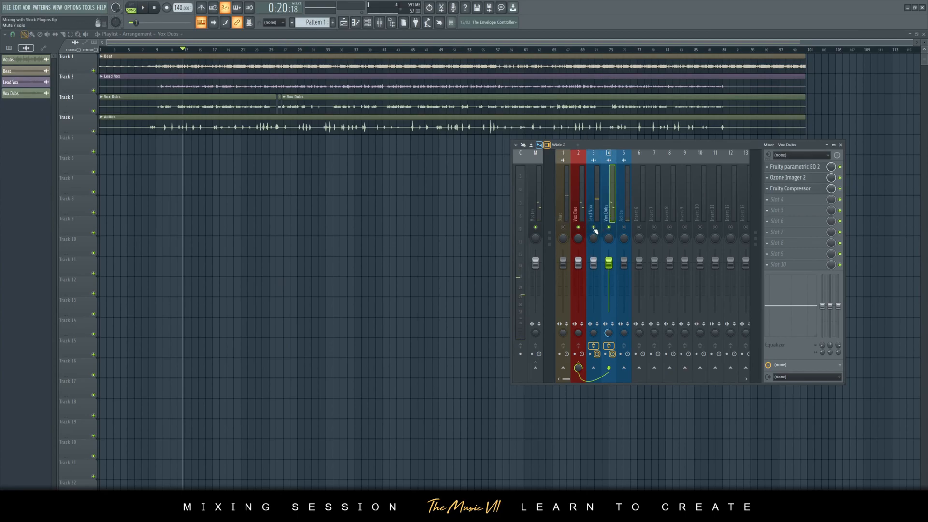
# Step: Listen to the vocals together from just before bar 13, checking the Lead Vox and Adlibs mixer tracks
pyautogui.press('space')
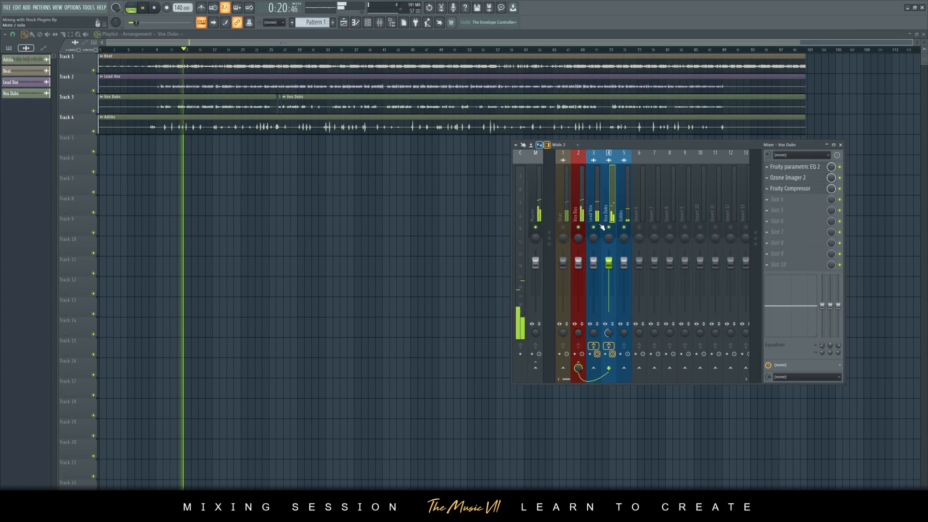
pyautogui.click(595, 216)
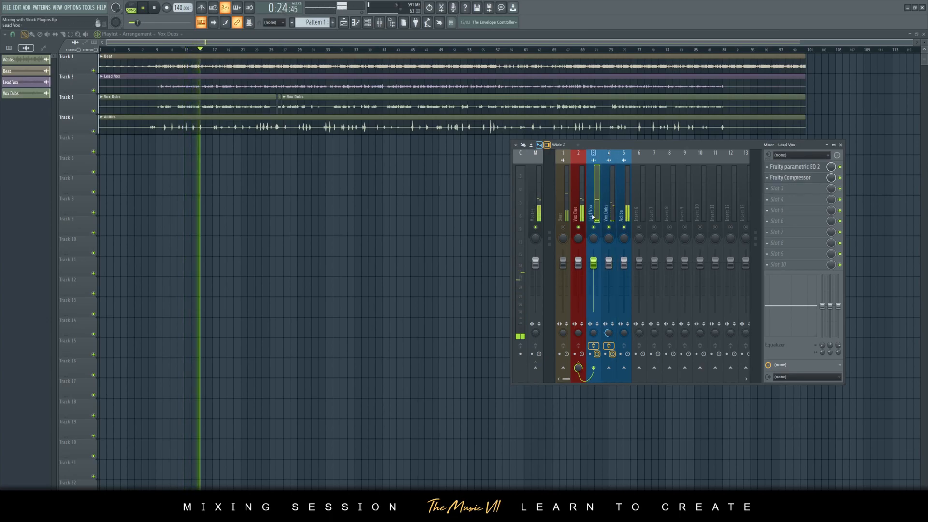
pyautogui.click(627, 220)
pyautogui.press('space')
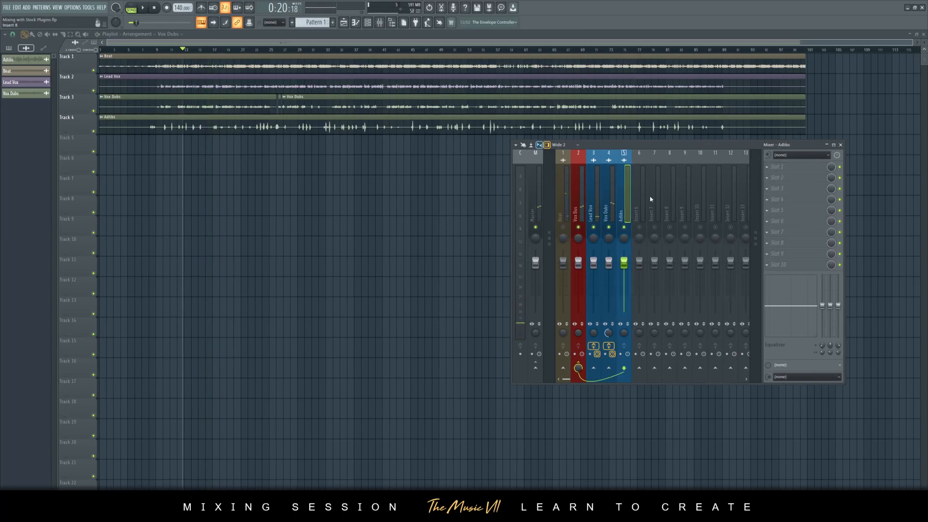
# Step: Add Fruity Parametric EQ 2 to Adlibs with the Radio preset, and adjust its outer bands, setting the low cut to about 156 Hz
pyautogui.click(790, 173)
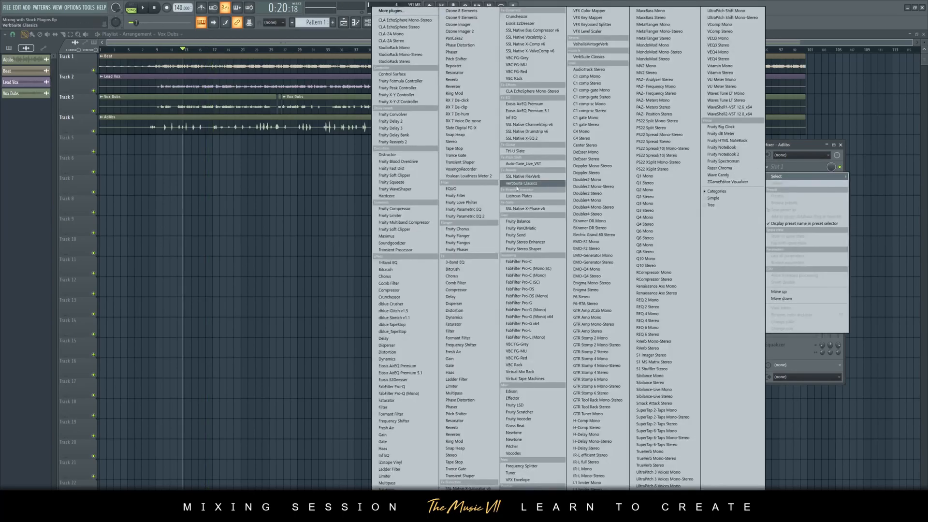
pyautogui.click(466, 219)
pyautogui.moveTo(197, 93); pyautogui.dragTo(315, 140)
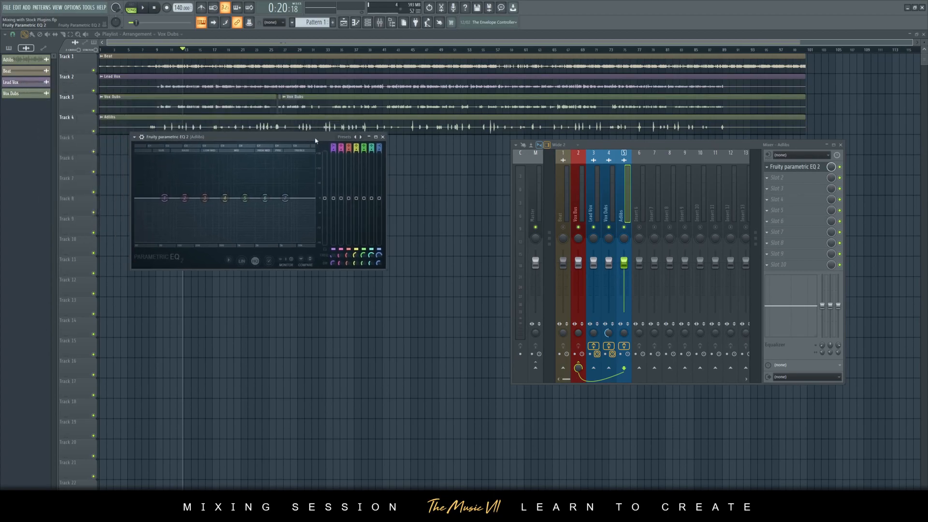
pyautogui.click(358, 139)
pyautogui.click(382, 219)
pyautogui.moveTo(284, 242); pyautogui.dragTo(310, 240)
pyautogui.moveTo(207, 240); pyautogui.dragTo(190, 240)
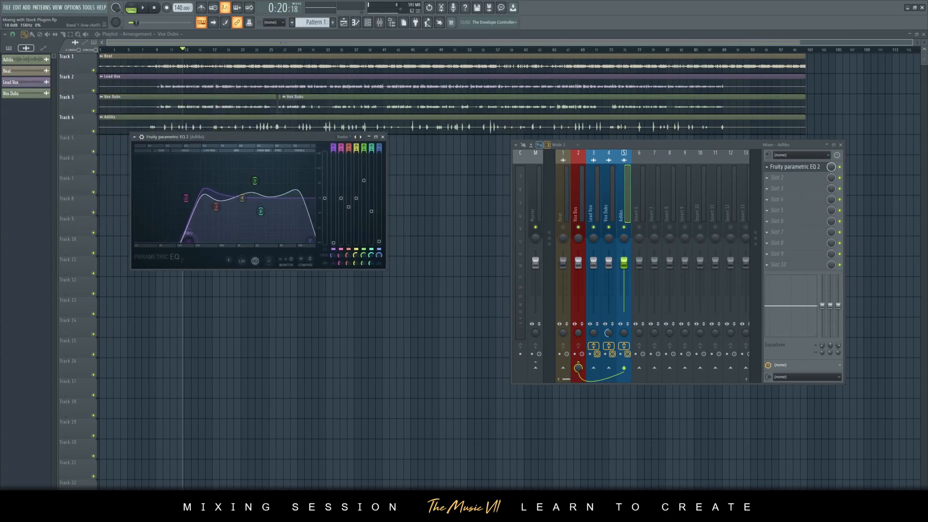
# Step: Lower the Adlibs EQ's high cut to about 7178 Hz, listening before and after the change
pyautogui.press('space')
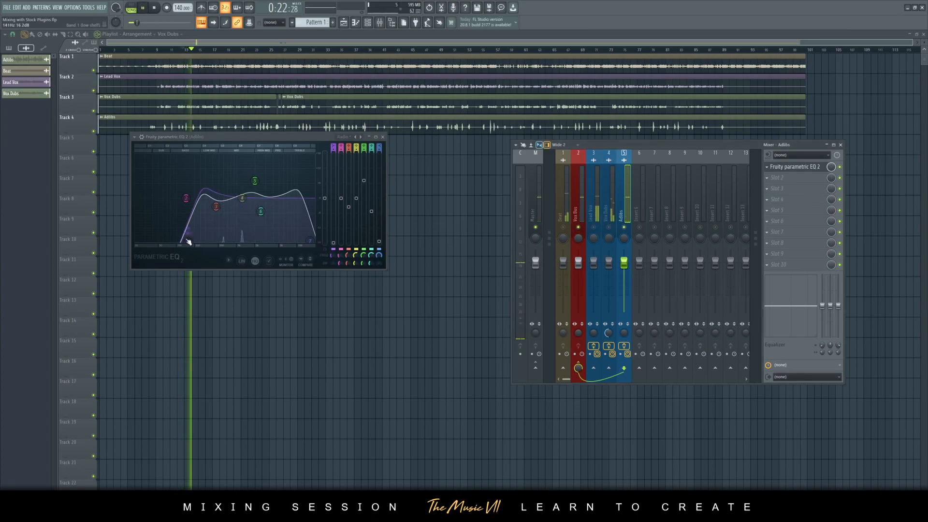
pyautogui.press('space')
pyautogui.moveTo(310, 240); pyautogui.dragTo(293, 240)
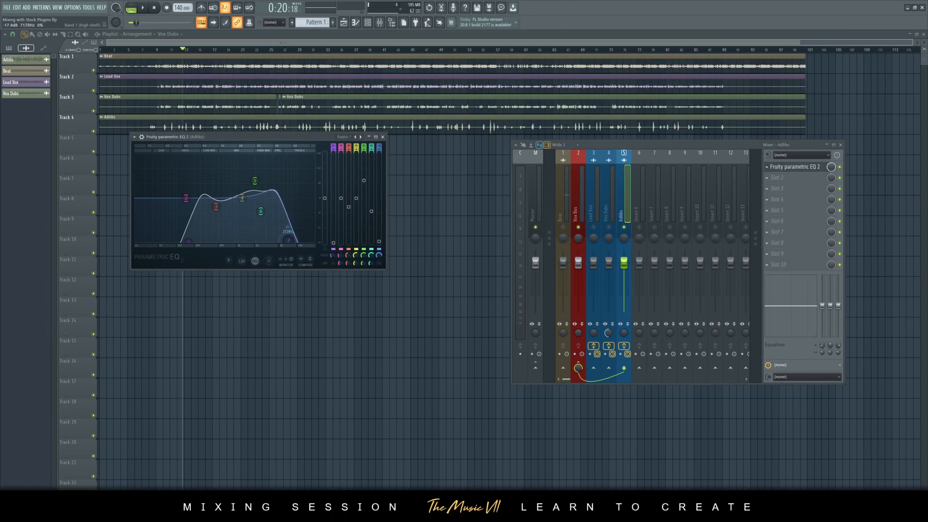
pyautogui.press('space')
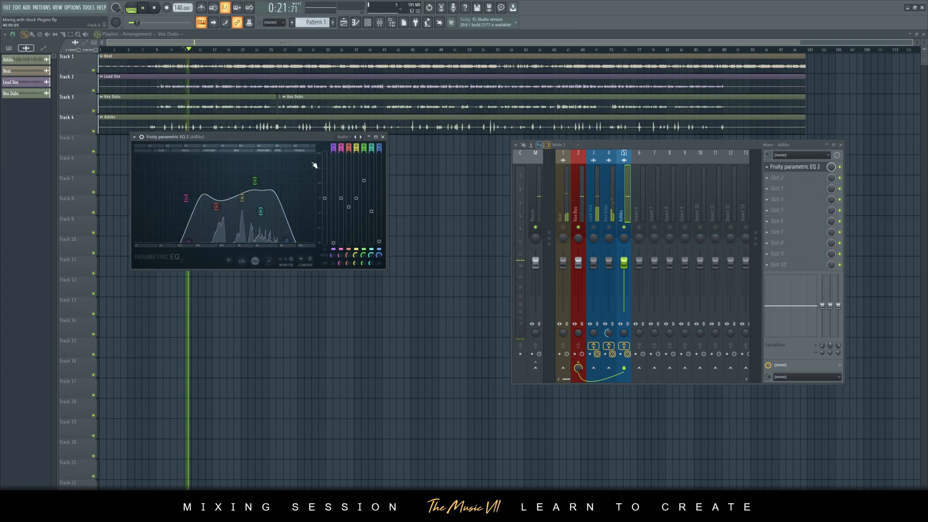
pyautogui.scroll(4, 287, 97)
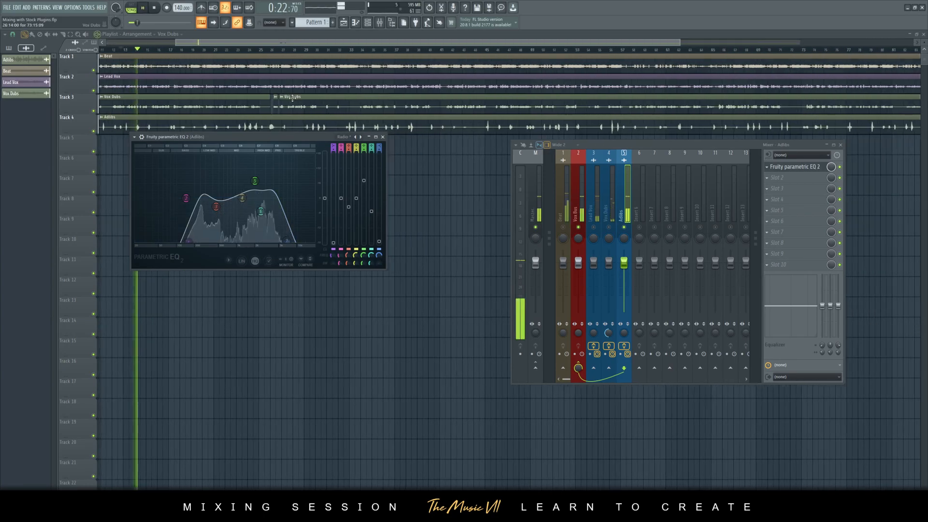
pyautogui.click(791, 180)
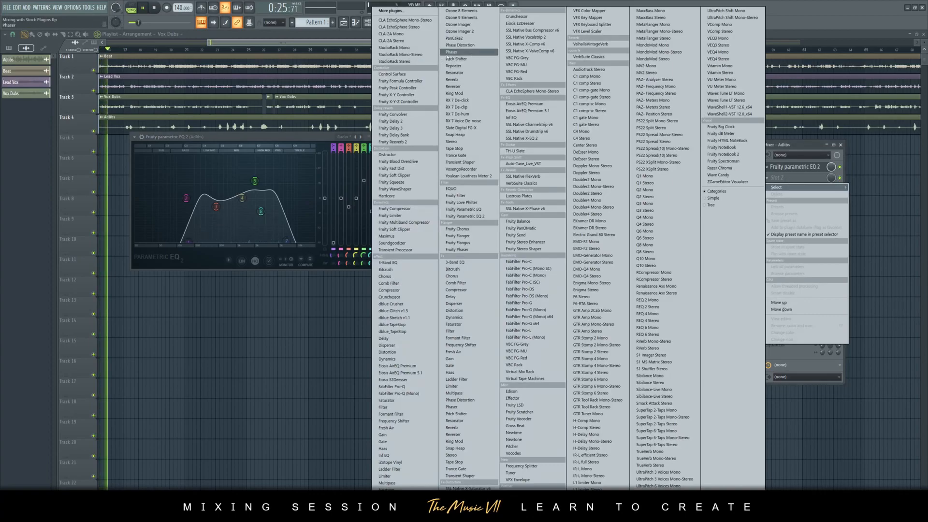
pyautogui.press('Escape')
pyautogui.press('space')
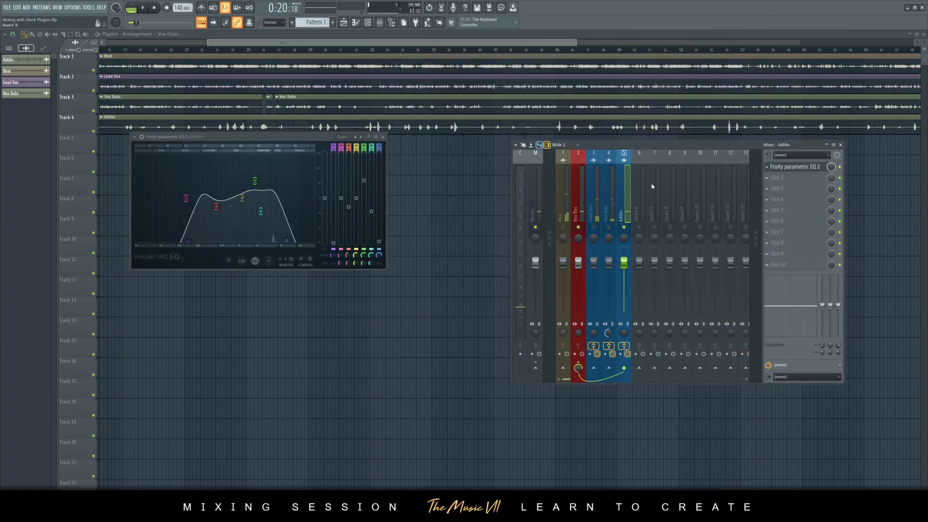
# Step: Close the Adlibs equalizer and add Fruity Delay 3 in the second effect slot
pyautogui.click(383, 138)
pyautogui.moveTo(208, 42); pyautogui.dragTo(105, 42)
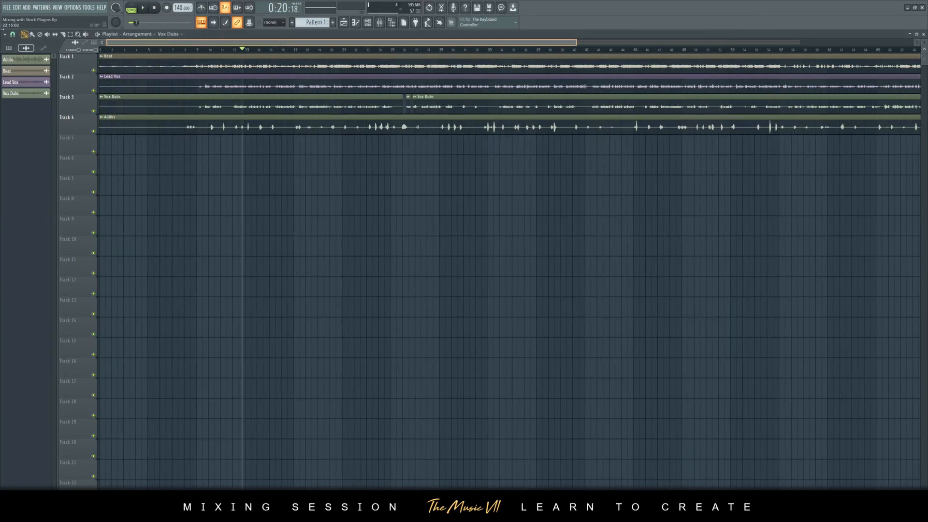
pyautogui.click(380, 23)
pyautogui.click(792, 179)
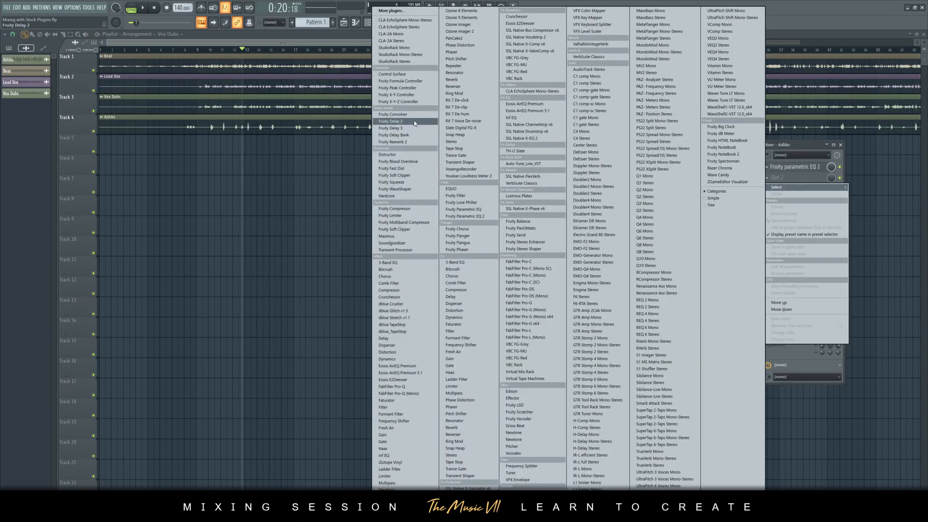
pyautogui.click(393, 128)
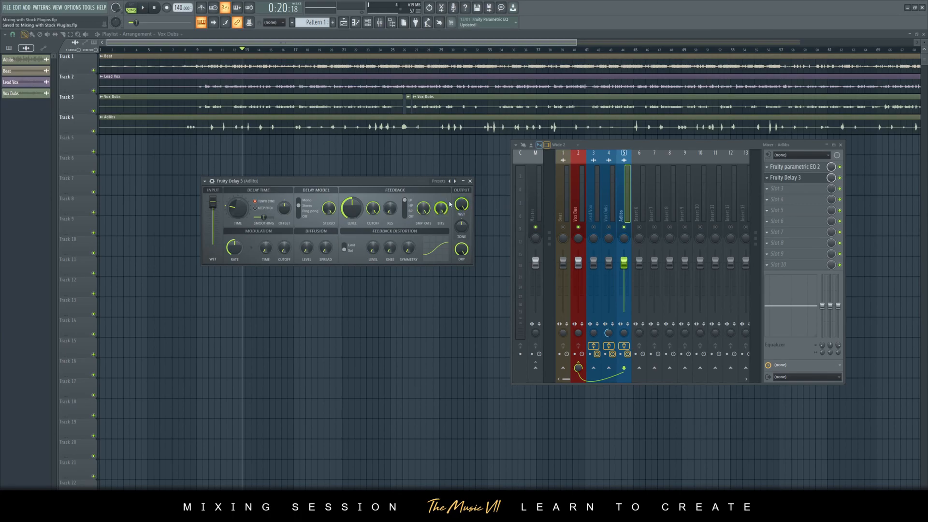
# Step: Lower Fruity Delay 3's feedback level and set its output wet to about 30% while listening to Adlibs, and close the delay
pyautogui.moveTo(407, 195); pyautogui.dragTo(428, 180)
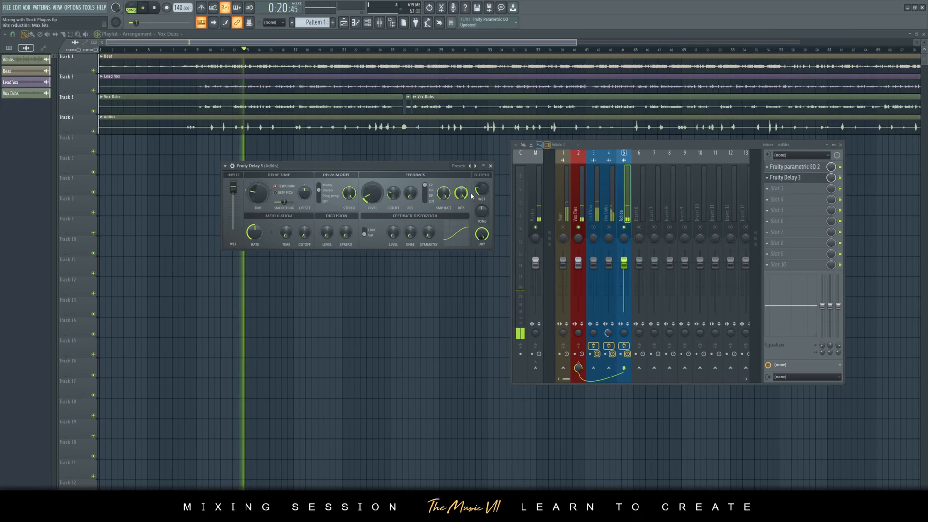
pyautogui.press('space')
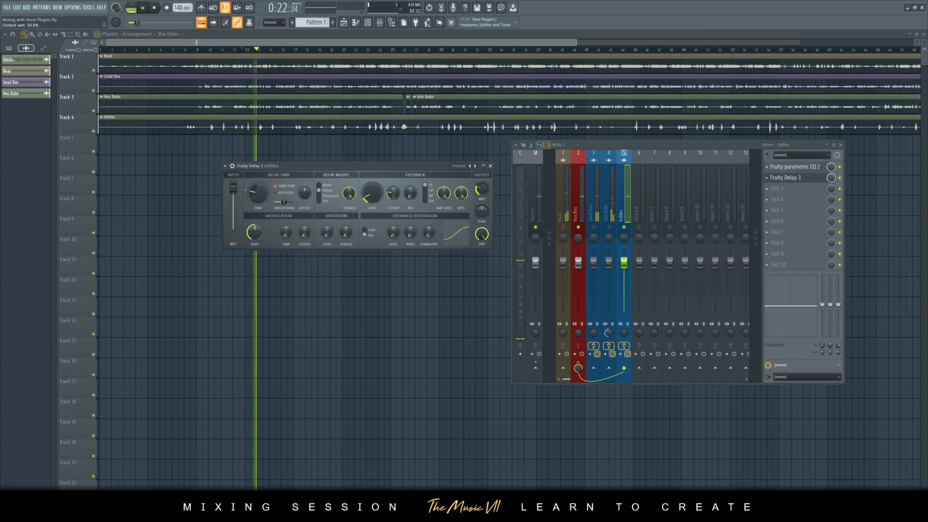
pyautogui.click(490, 166)
pyautogui.press('space')
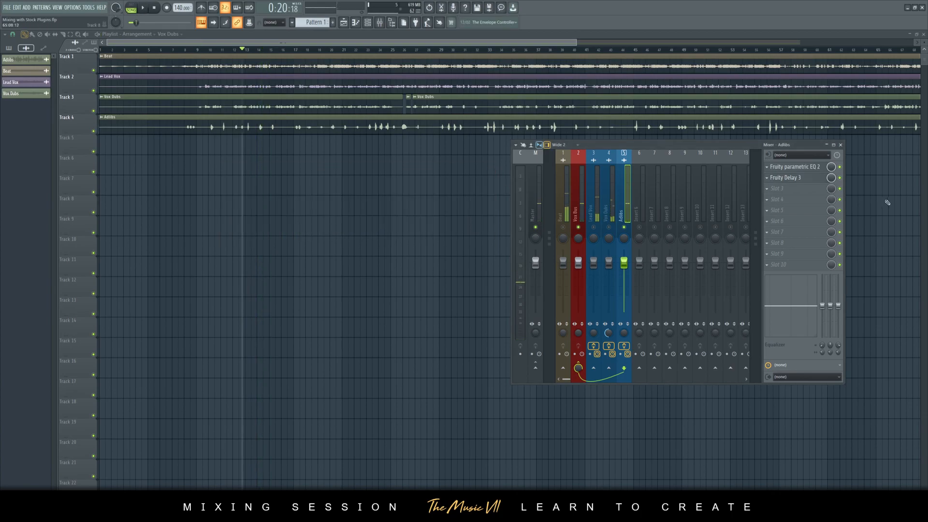
# Step: Add PanCake2 to the third Adlibs effect slot and set its LFO length to 1.5 Bars (6/4)
pyautogui.click(796, 190)
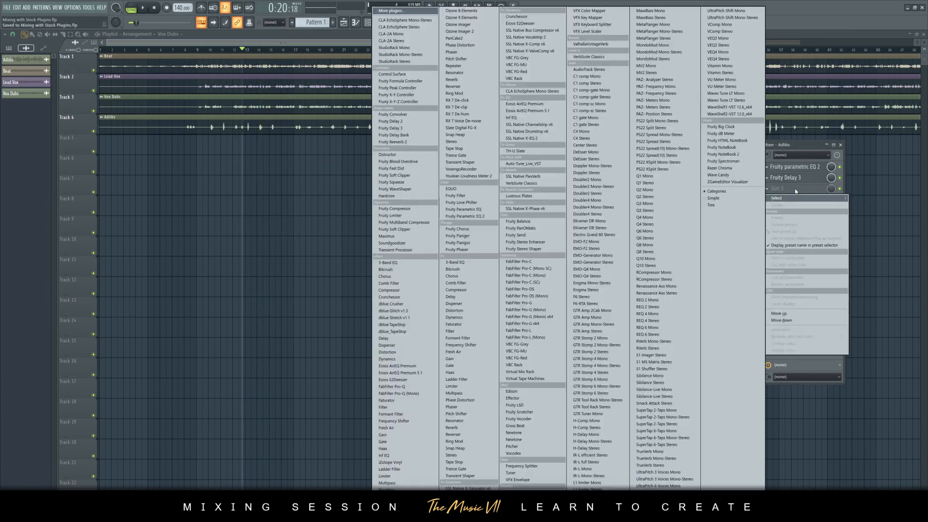
pyautogui.click(473, 41)
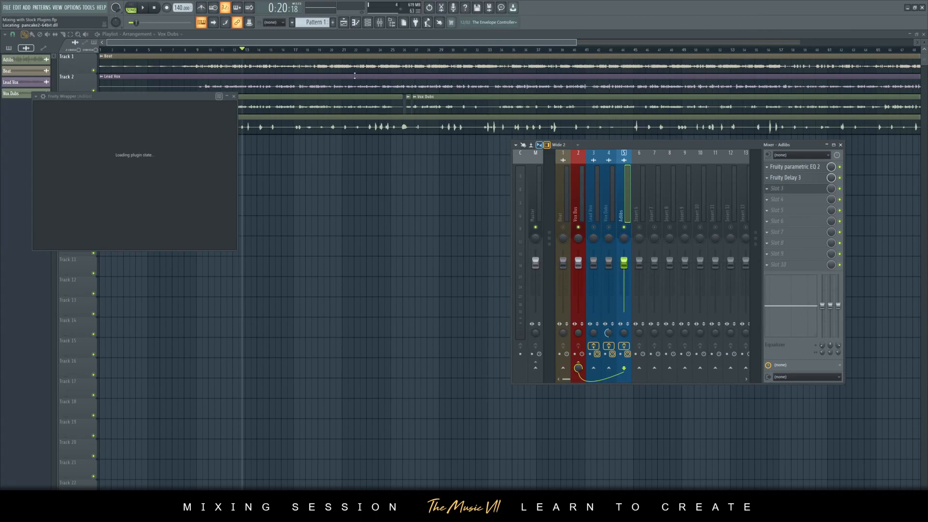
pyautogui.moveTo(187, 98); pyautogui.dragTo(361, 128)
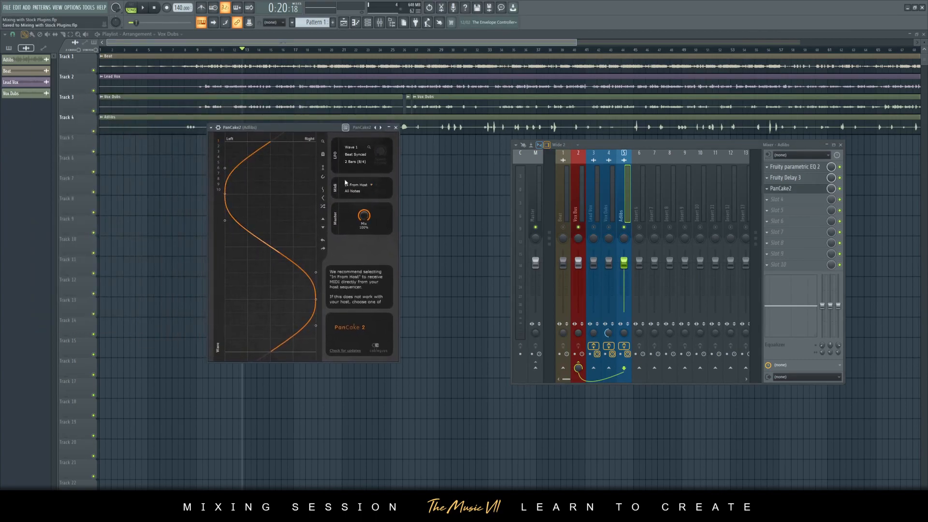
pyautogui.click(357, 162)
pyautogui.click(355, 246)
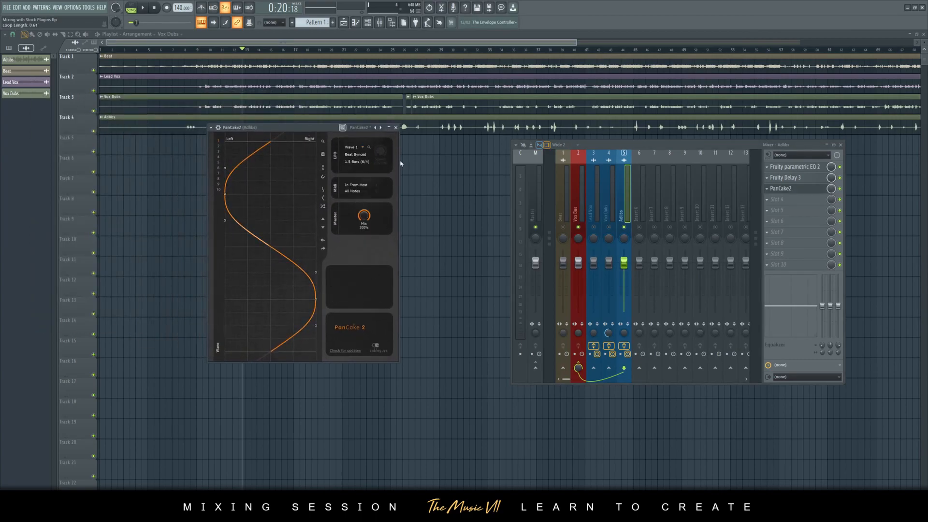
# Step: Compare Adlibs with PanCake2 bypassed and enabled while listening from just before bar 13
pyautogui.click(839, 188)
pyautogui.press('space')
pyautogui.moveTo(327, 129); pyautogui.dragTo(366, 174)
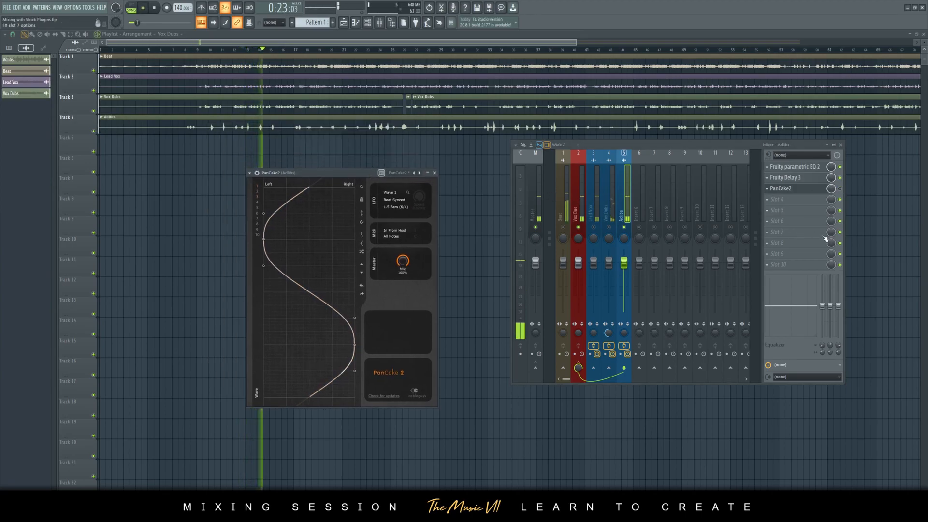
pyautogui.press('space')
pyautogui.click(840, 189)
pyautogui.press('space')
# Step: Save the project, close PanCake2 and stop playback
pyautogui.hotkey('ctrl', 's')
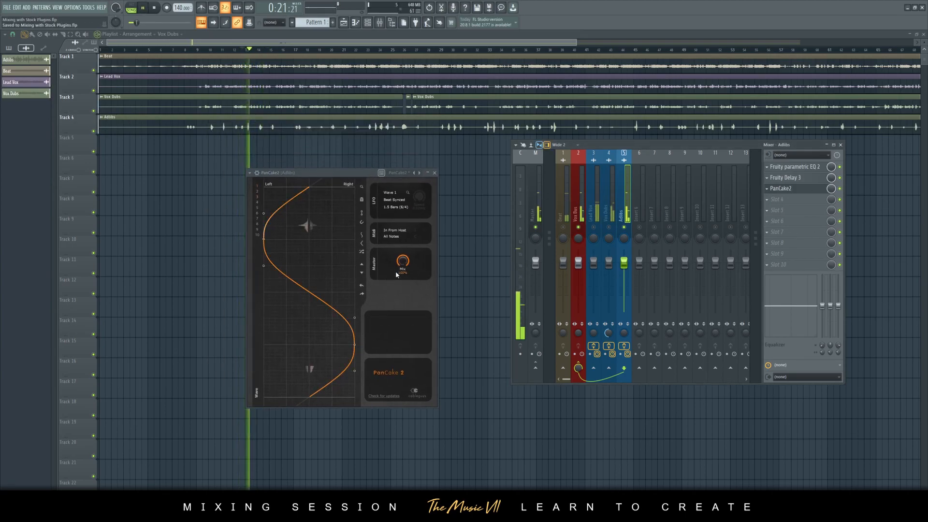
pyautogui.click(434, 173)
pyautogui.press('space')
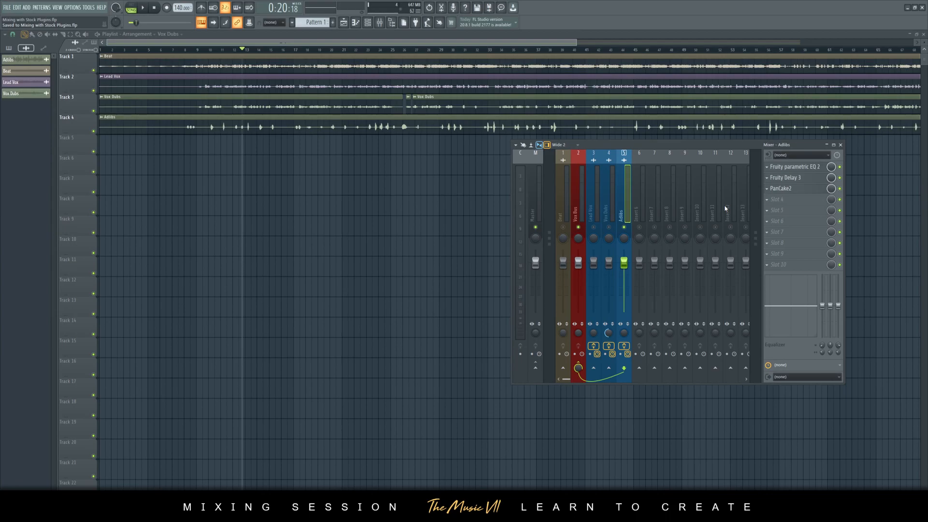
# Step: Select the Vox Bus, play all vocals together from just before bar 13 and save the project
pyautogui.click(610, 217)
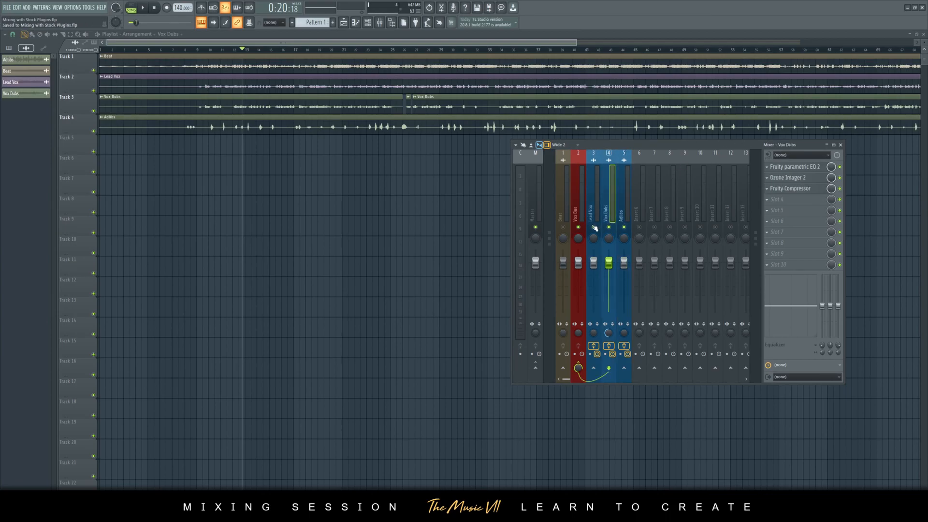
pyautogui.click(581, 212)
pyautogui.scroll(-3, 281, 93)
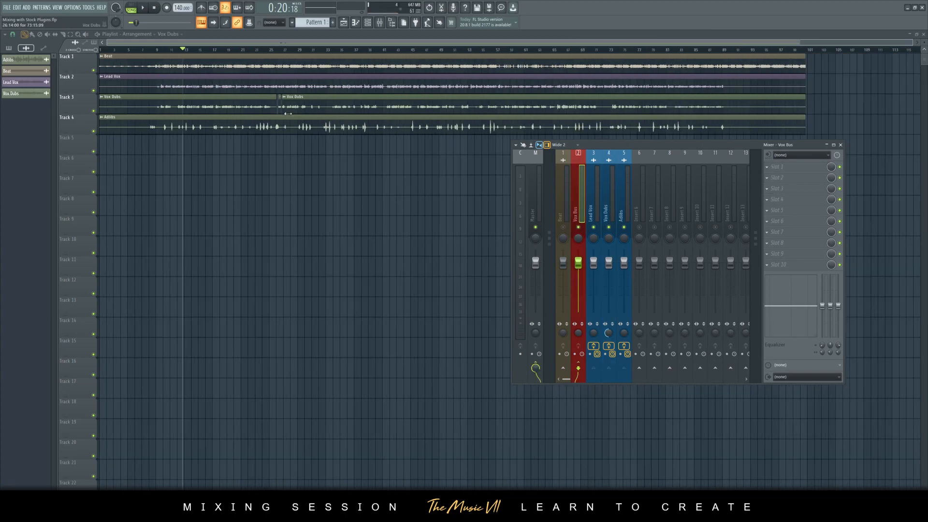
pyautogui.press('space')
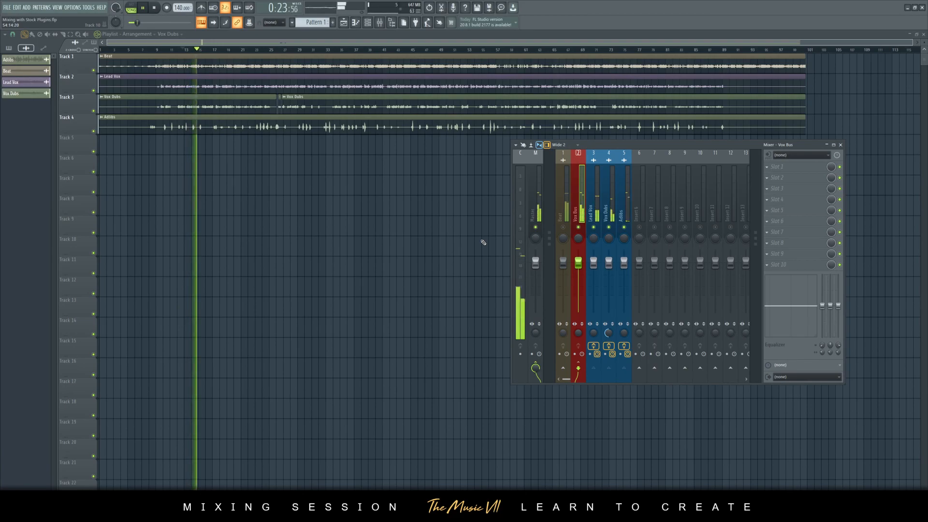
pyautogui.hotkey('ctrl', 's')
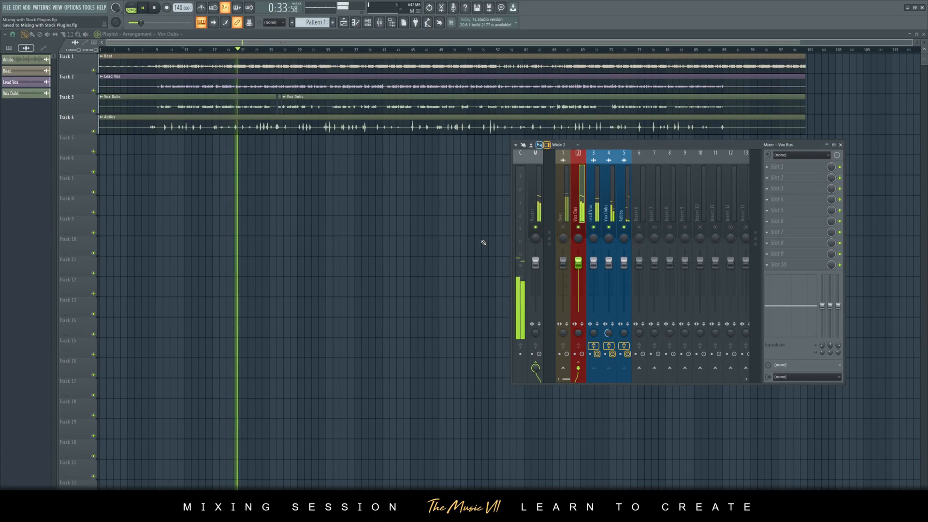
# Step: Listen to the combined vocals from just before bar 23 with the mixer shown
pyautogui.click(251, 50)
pyautogui.click(380, 22)
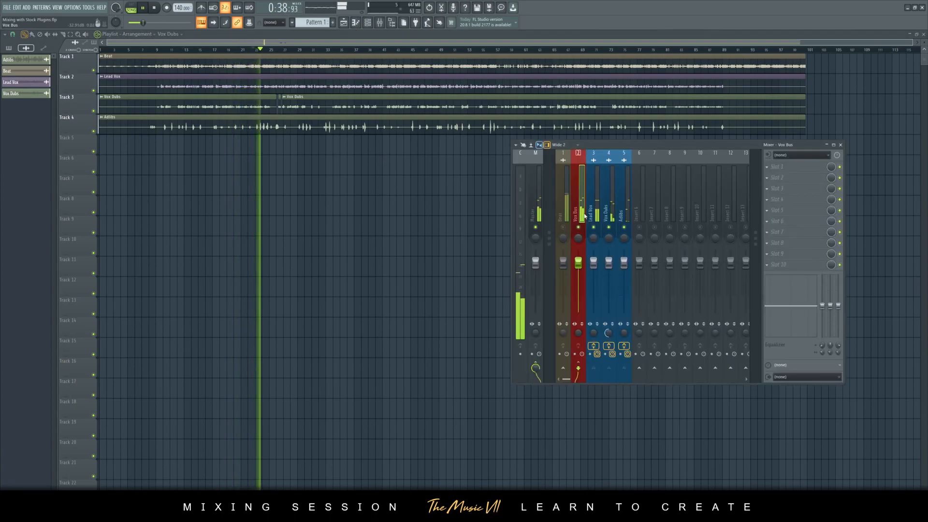
pyautogui.press('space')
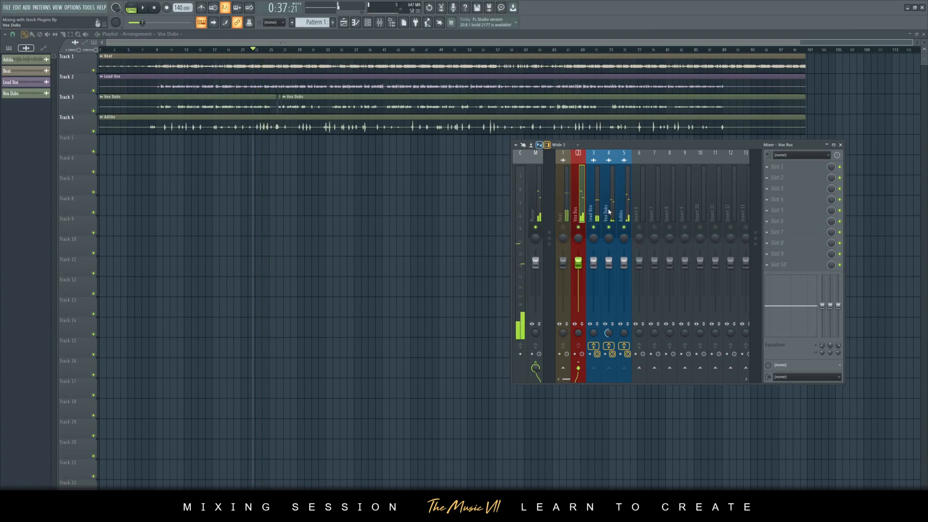
# Step: Lower the Adlibs volume to about -5.0 dB and bring the Vox Dubs fader down to nearly the same level
pyautogui.click(608, 218)
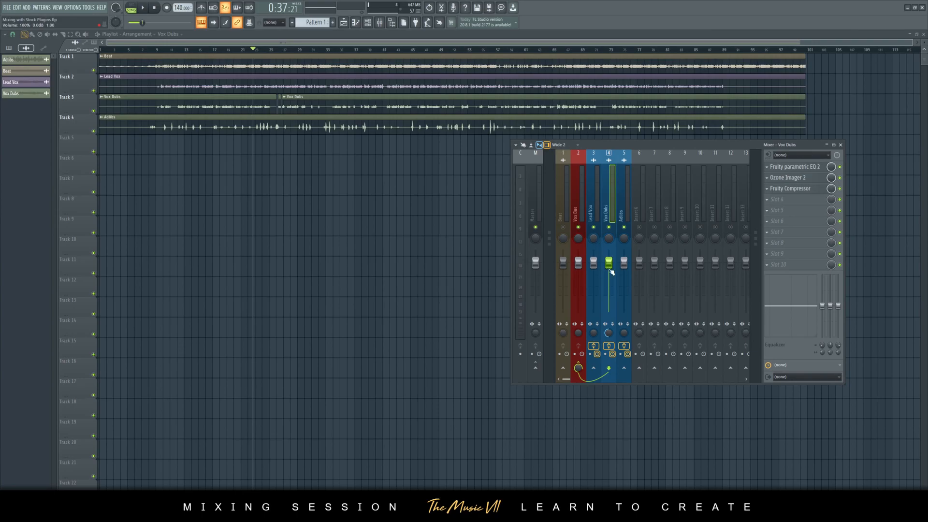
pyautogui.click(623, 218)
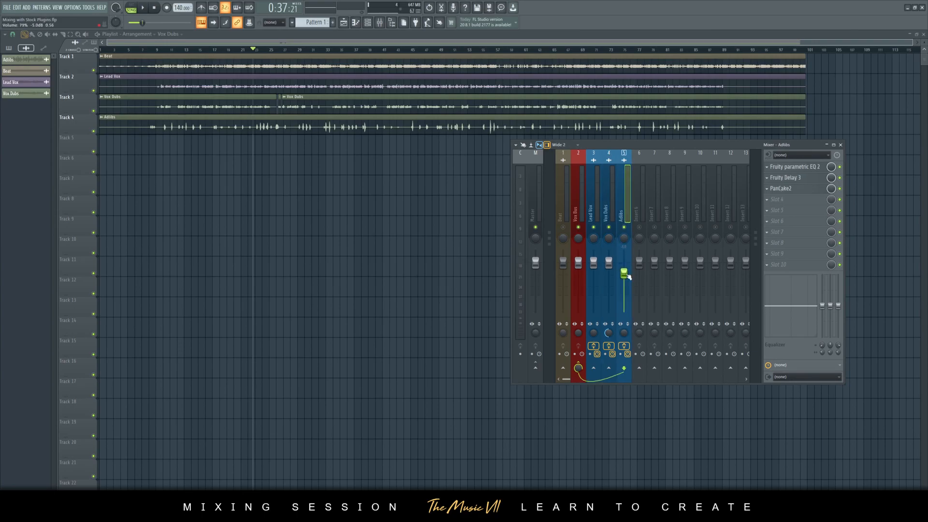
pyautogui.click(613, 200)
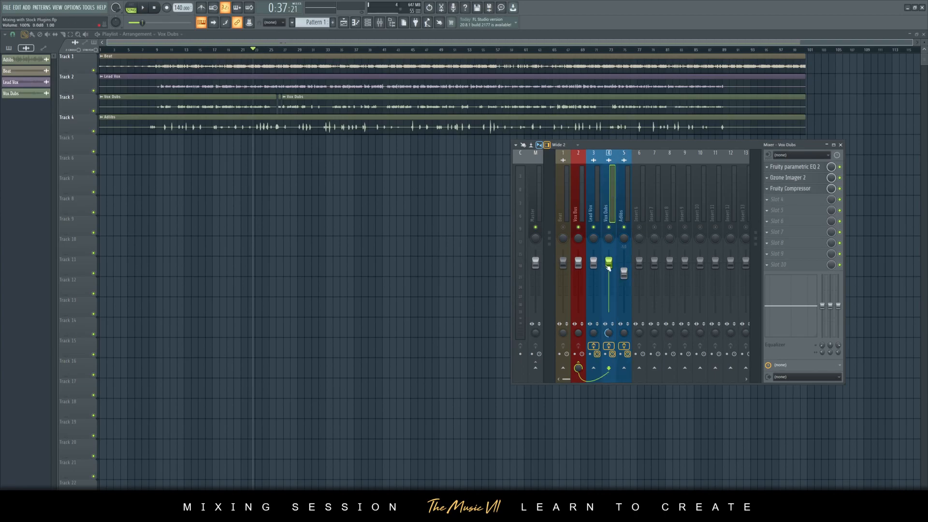
pyautogui.click(593, 214)
pyautogui.click(604, 211)
pyautogui.click(592, 203)
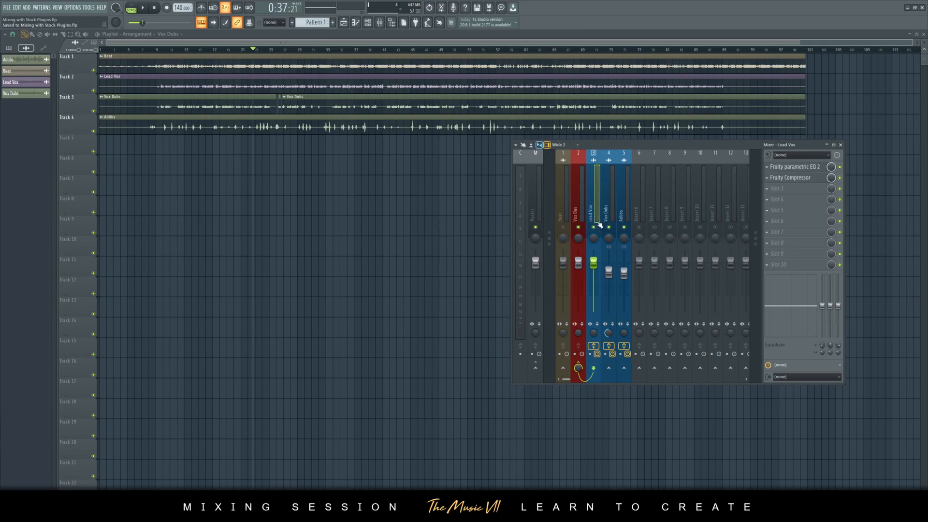
# Step: Fine-tune the Vox Dubs fader to about -4.3 dB and lower the Adlibs fader further below it while listening
pyautogui.moveTo(608, 270); pyautogui.dragTo(609, 273)
pyautogui.press('space')
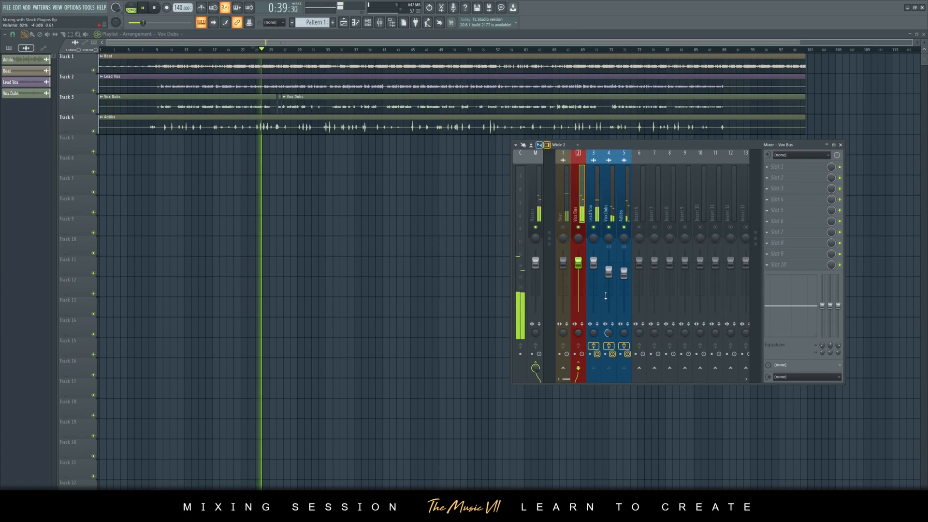
pyautogui.moveTo(624, 273); pyautogui.dragTo(624, 281)
pyautogui.click(578, 213)
pyautogui.press('space')
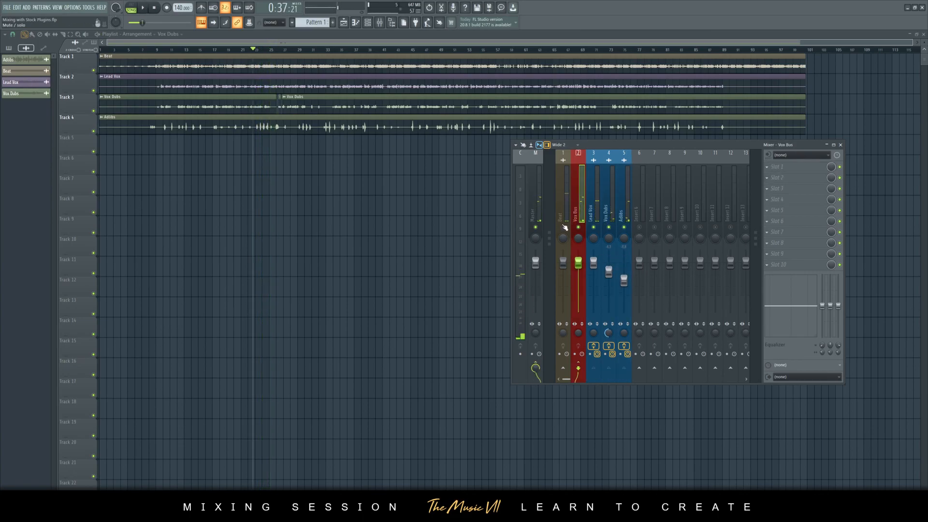
# Step: Unmute the Beat track and play the vocals over it from just before bar 23
pyautogui.press('space')
pyautogui.click(564, 227)
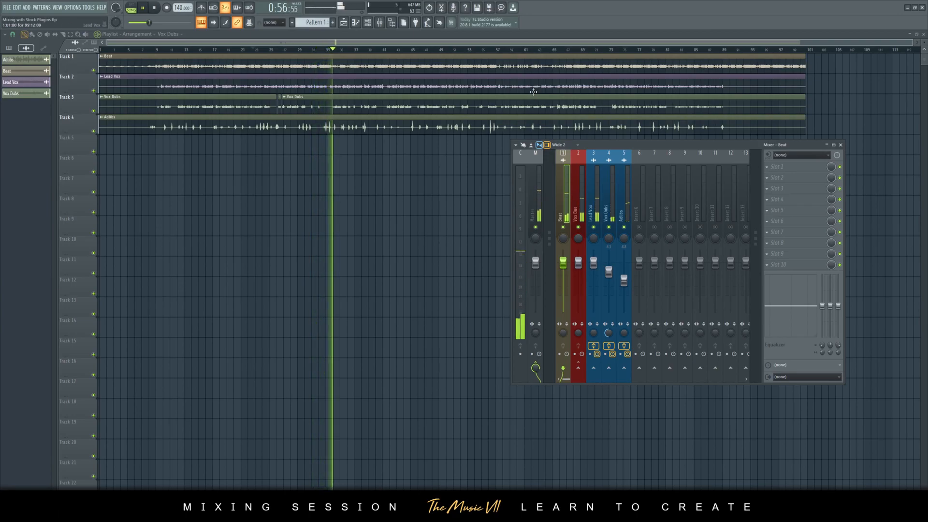
pyautogui.press('space')
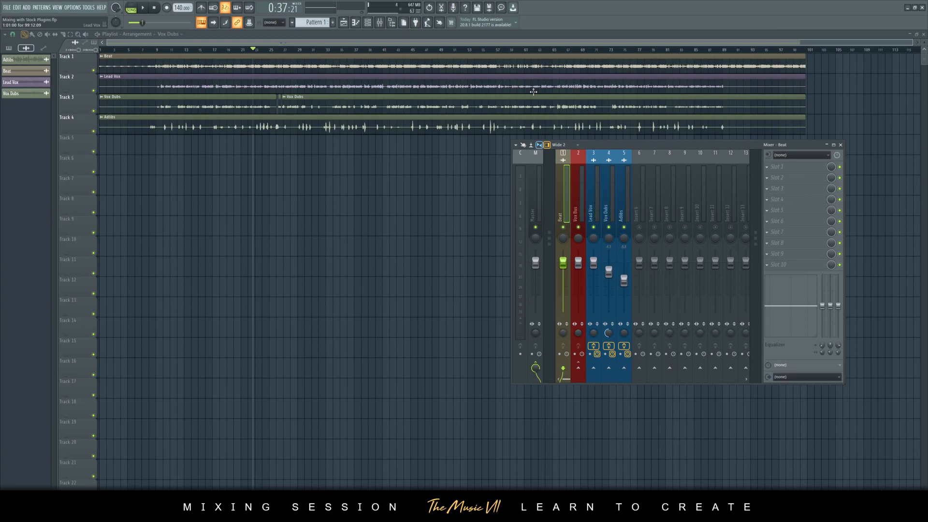
# Step: Review the effect chains on the Vox Bus, Lead Vox, Vox Dubs and Beat mixer tracks
pyautogui.click(579, 182)
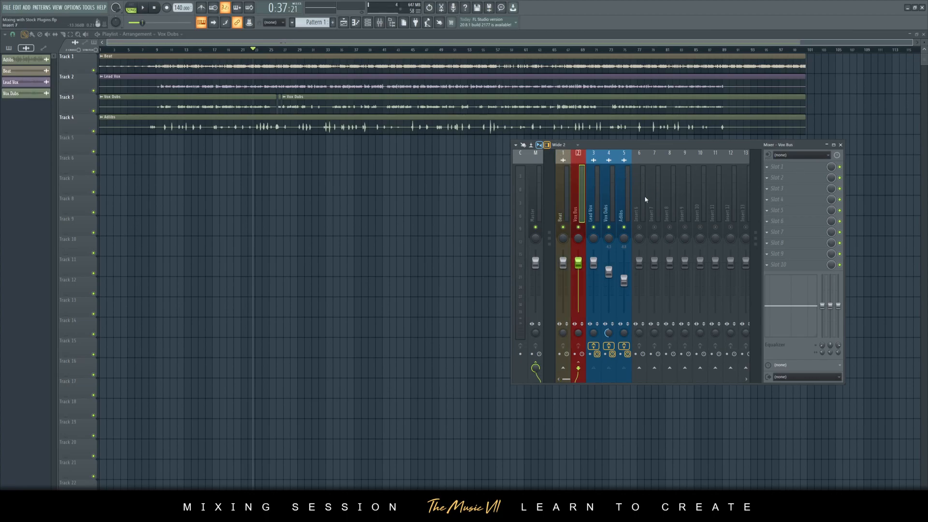
pyautogui.click(590, 194)
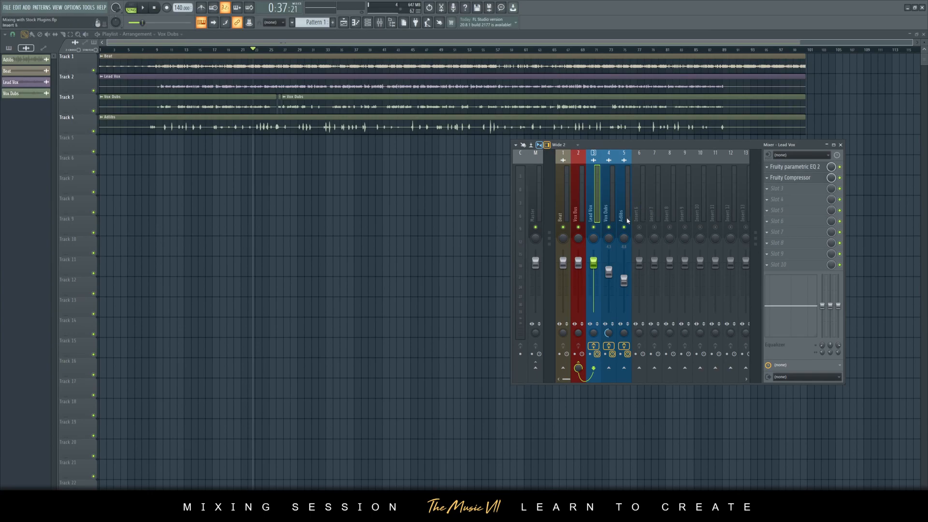
pyautogui.click(609, 195)
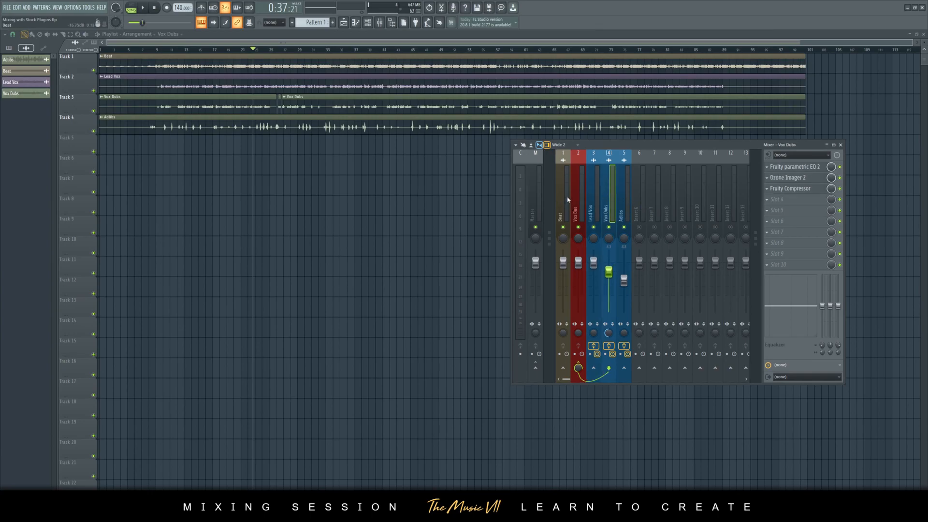
pyautogui.click(566, 199)
# Step: Insert Fruity Parametric EQ 2 on the Vox Bus, enlarge and reposition its window, and save the project
pyautogui.click(579, 198)
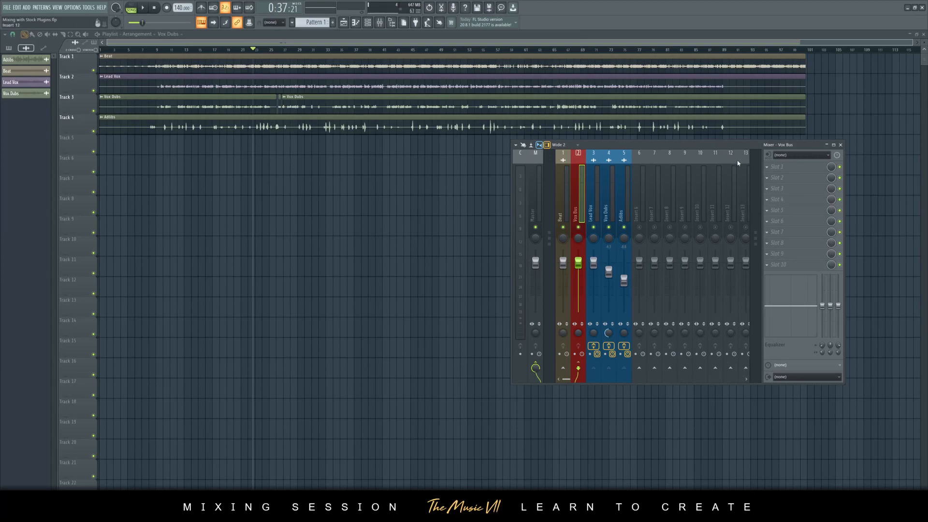
pyautogui.click(785, 166)
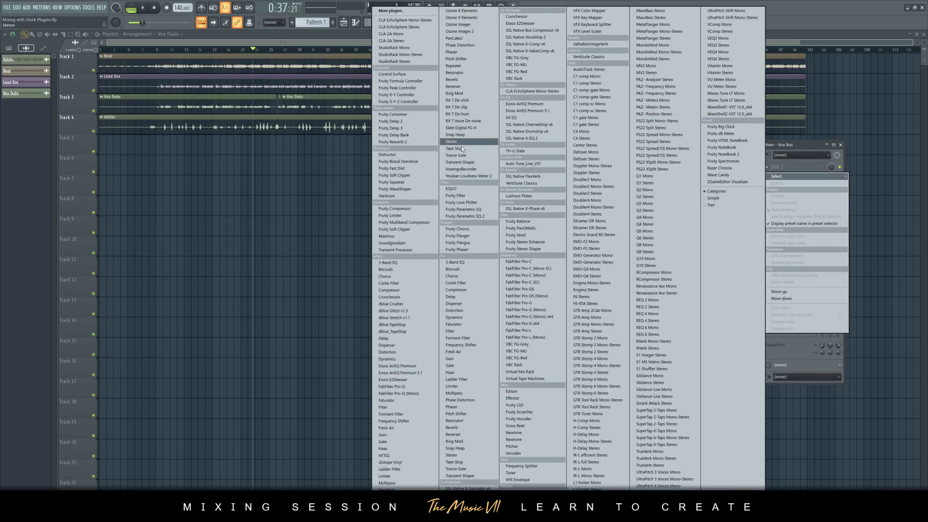
pyautogui.click(479, 216)
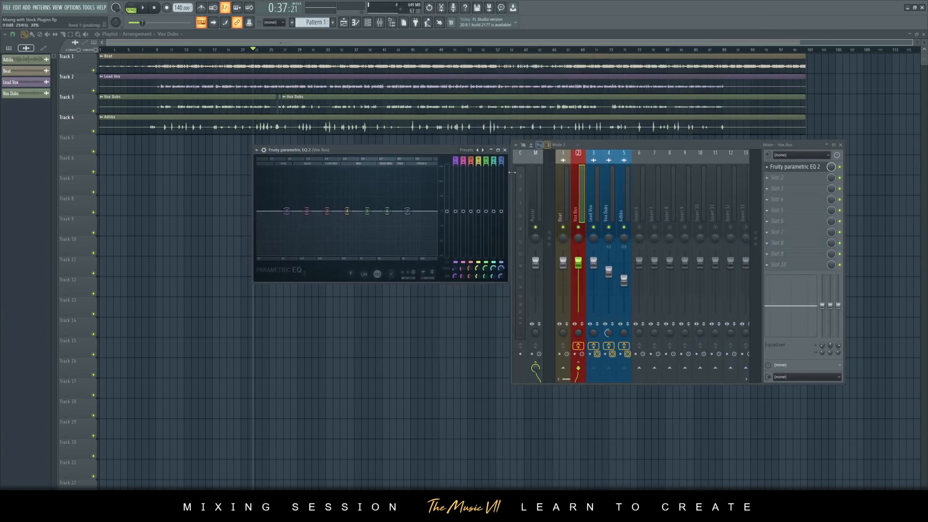
pyautogui.moveTo(475, 147); pyautogui.dragTo(430, 148)
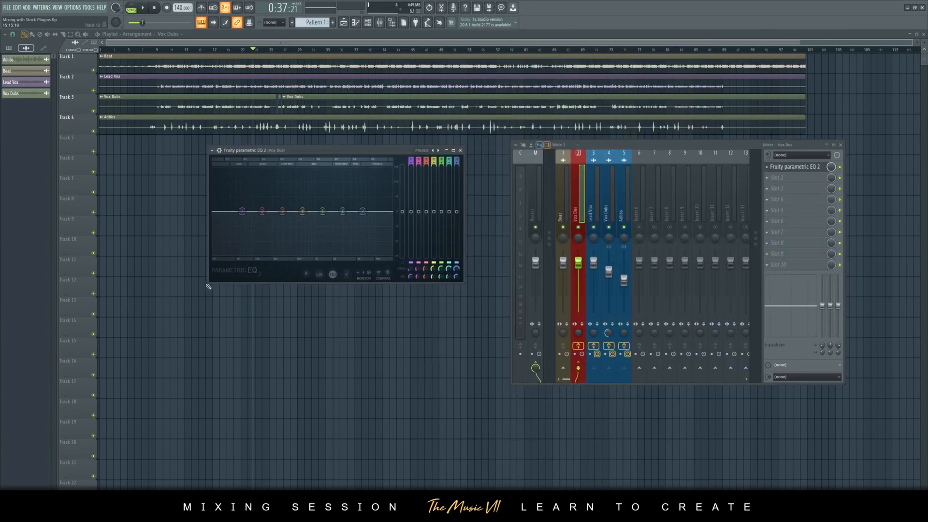
pyautogui.moveTo(202, 286); pyautogui.dragTo(108, 360)
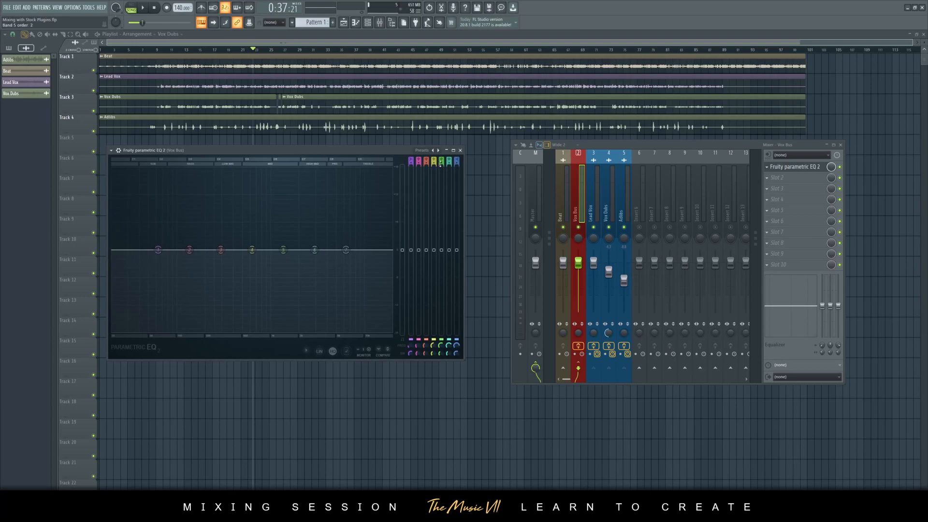
pyautogui.moveTo(365, 147); pyautogui.dragTo(391, 138)
pyautogui.hotkey('ctrl', 's')
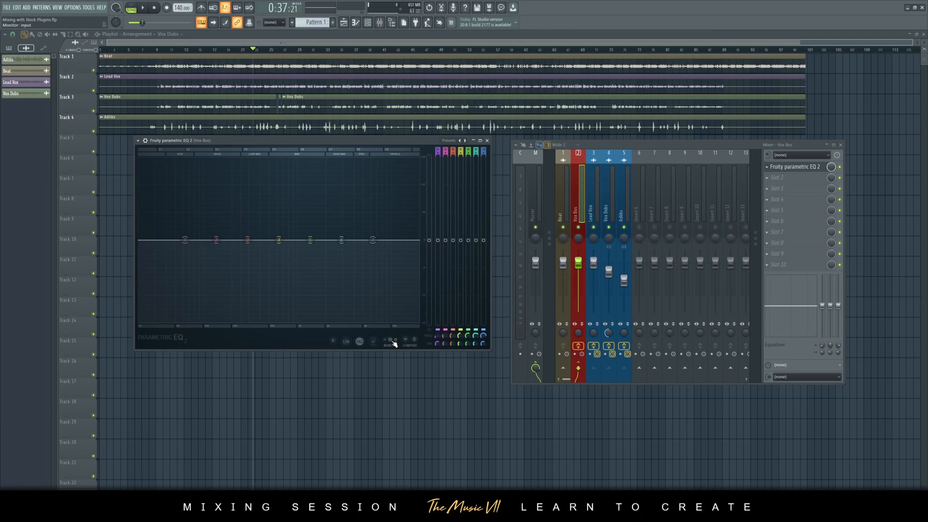
# Step: Play the mix briefly to check the Vox Bus spectrum, adjust the EQ's monitor setting and save the project
pyautogui.press('space')
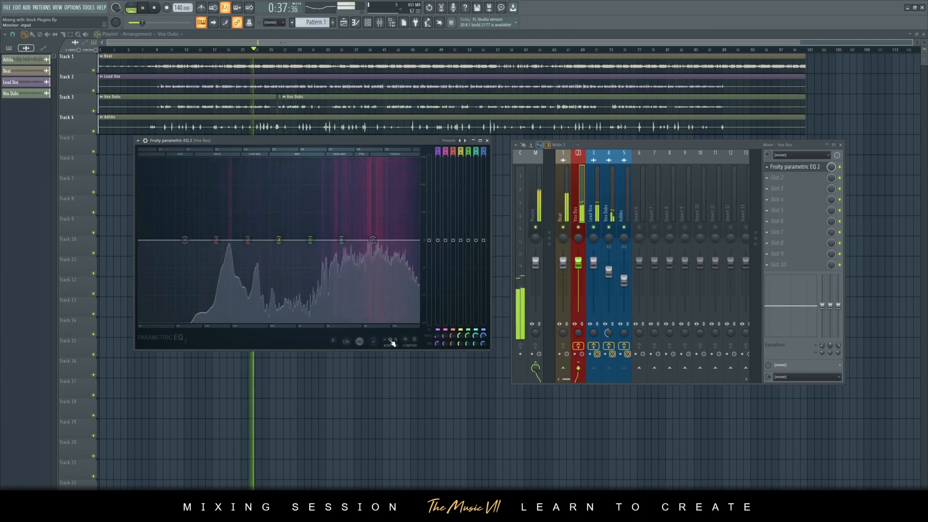
pyautogui.press('space')
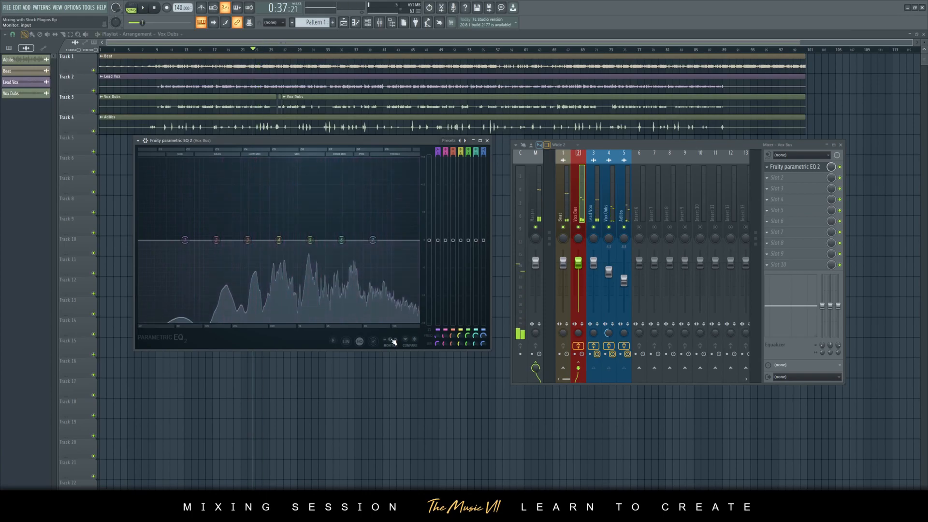
pyautogui.click(394, 341)
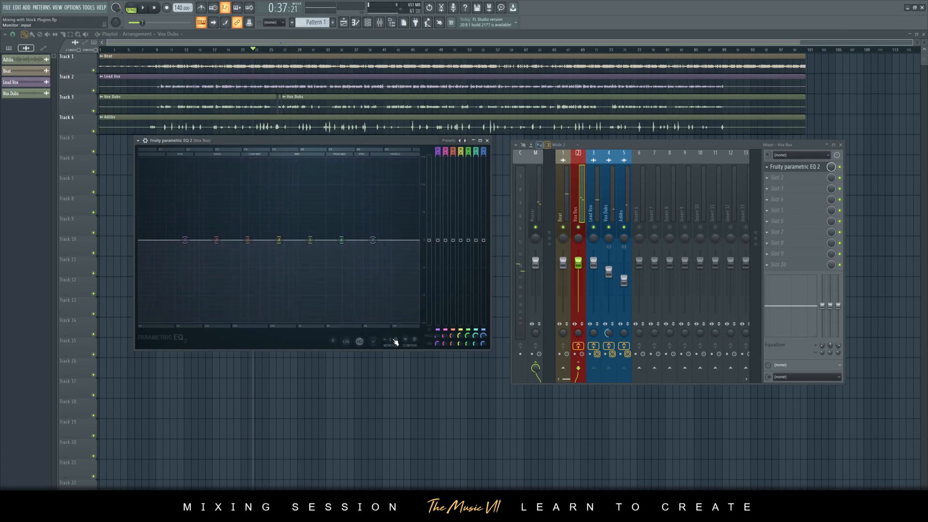
pyautogui.hotkey('ctrl', 's')
# Step: Lower the Beat fader to nearly the same level as Vox Dubs and check the balance with a short playback
pyautogui.moveTo(563, 268); pyautogui.dragTo(564, 279)
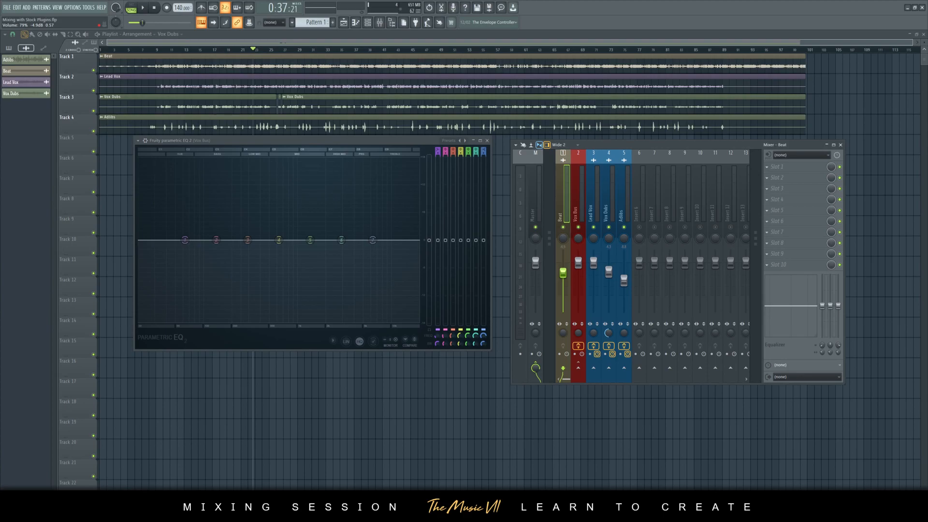
pyautogui.press('space')
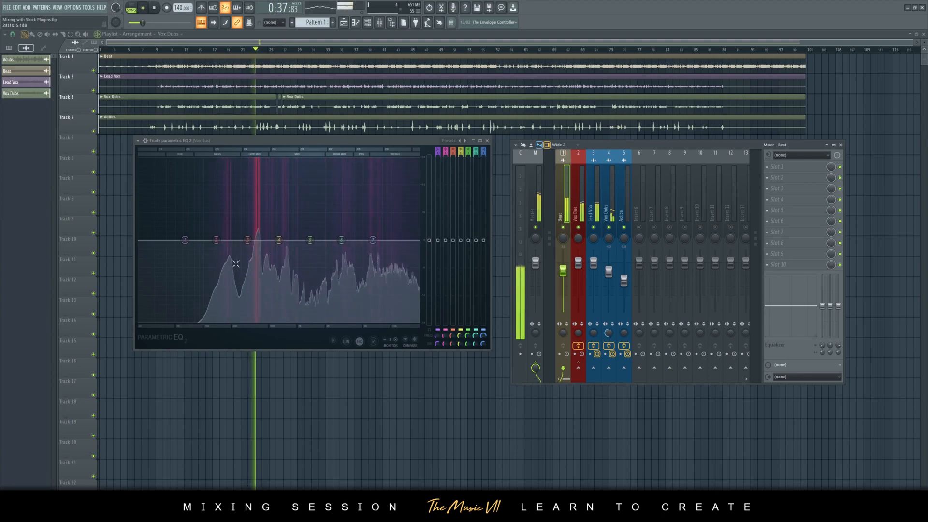
pyautogui.press('space')
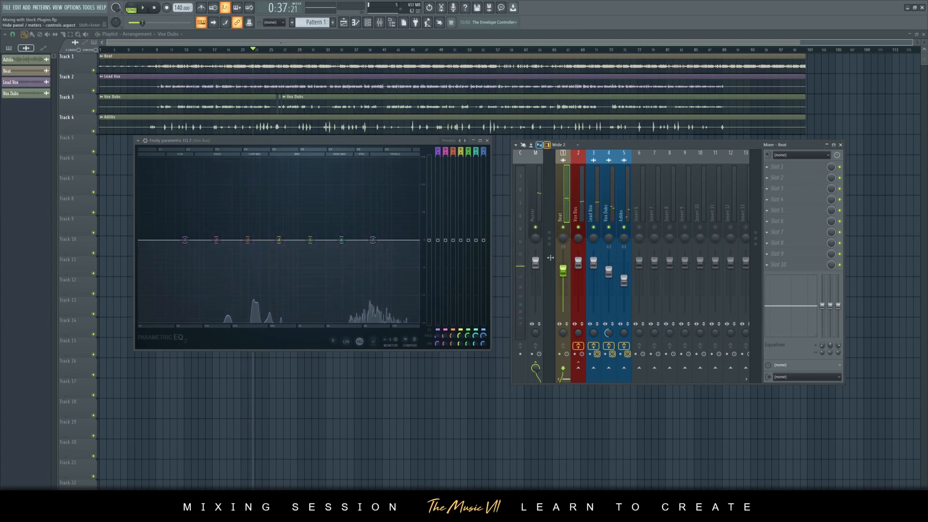
# Step: Try boosting band 5 of the Vox Bus EQ by about 18 dB near 2200 Hz with a narrow bandwidth during playback
pyautogui.press('space')
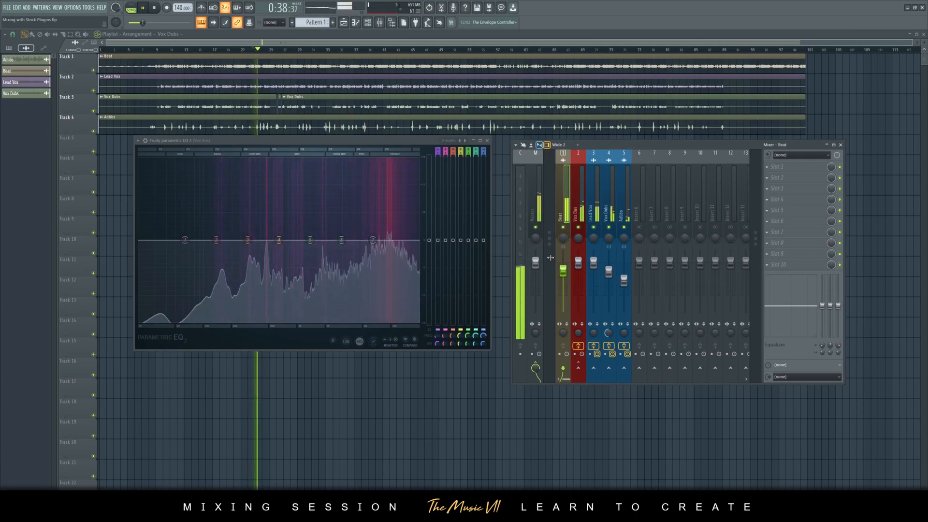
pyautogui.rightClick(309, 240)
pyautogui.click(307, 241)
pyautogui.press('space')
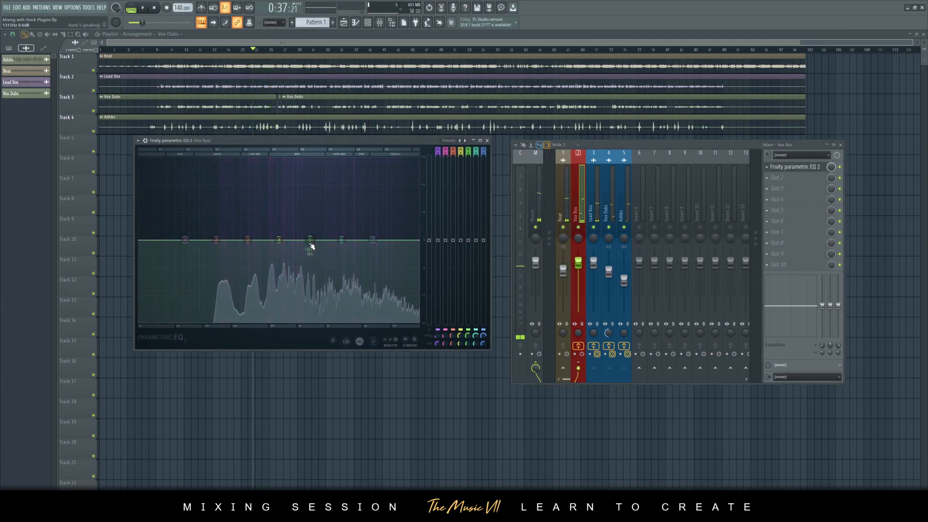
pyautogui.press('space')
pyautogui.moveTo(311, 242); pyautogui.dragTo(330, 159)
pyautogui.press('space')
pyautogui.scroll(5, 307, 196)
pyautogui.press('space')
pyautogui.scroll(4, 331, 162)
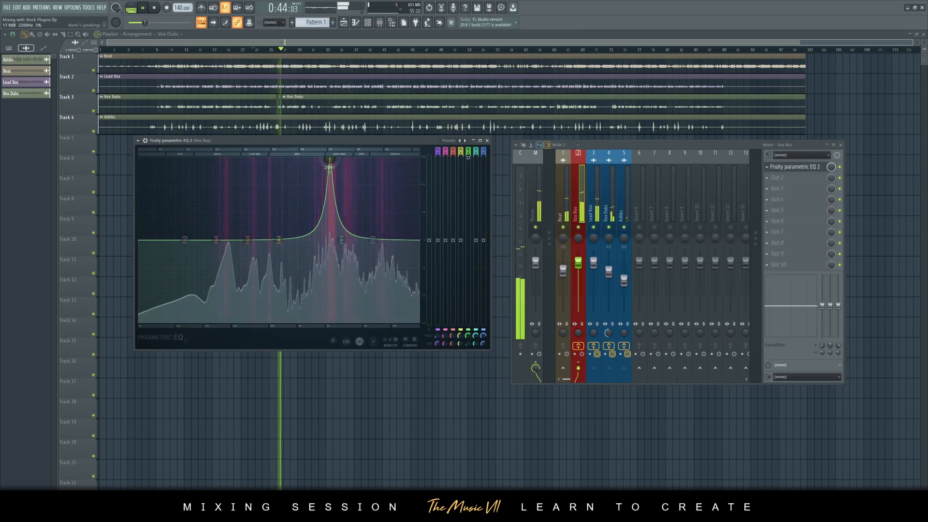
pyautogui.press('space')
pyautogui.scroll(-2, 332, 165)
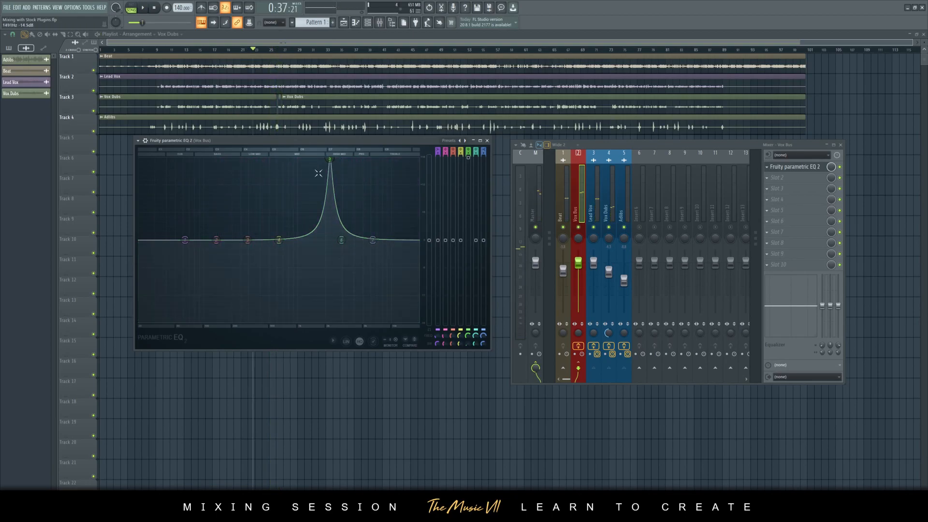
# Step: Reset band 5 of the Vox Bus EQ to its flat default
pyautogui.moveTo(330, 163)
pyautogui.mouseDown()
pyautogui.moveTo(328, 195)
pyautogui.moveTo(332, 164)
pyautogui.mouseUp()
pyautogui.rightClick(331, 164)
pyautogui.click(342, 171)
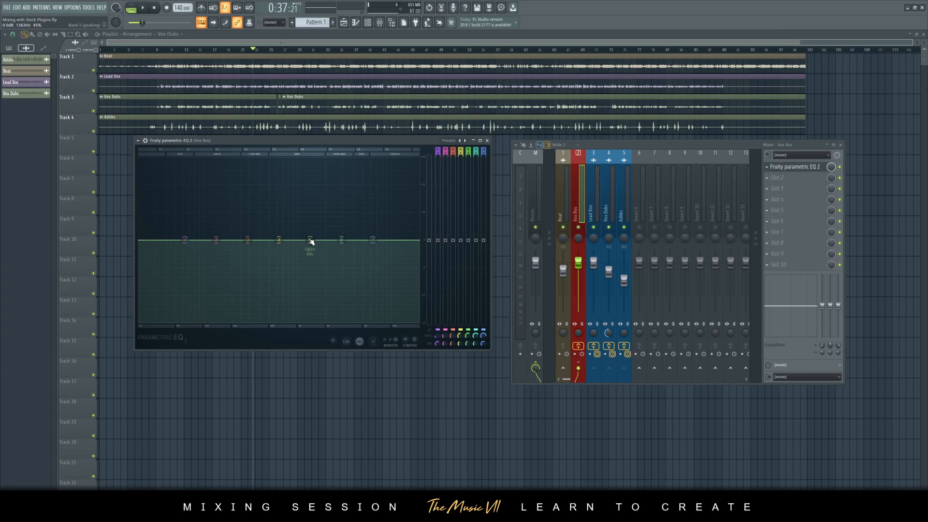
# Step: Narrow the bandwidth of band 5 on the Vox Bus EQ and boost it about 11 dB near 1365 Hz
pyautogui.moveTo(468, 344); pyautogui.dragTo(467, 350)
pyautogui.moveTo(310, 240); pyautogui.dragTo(312, 185)
pyautogui.scroll(-5, 313, 189)
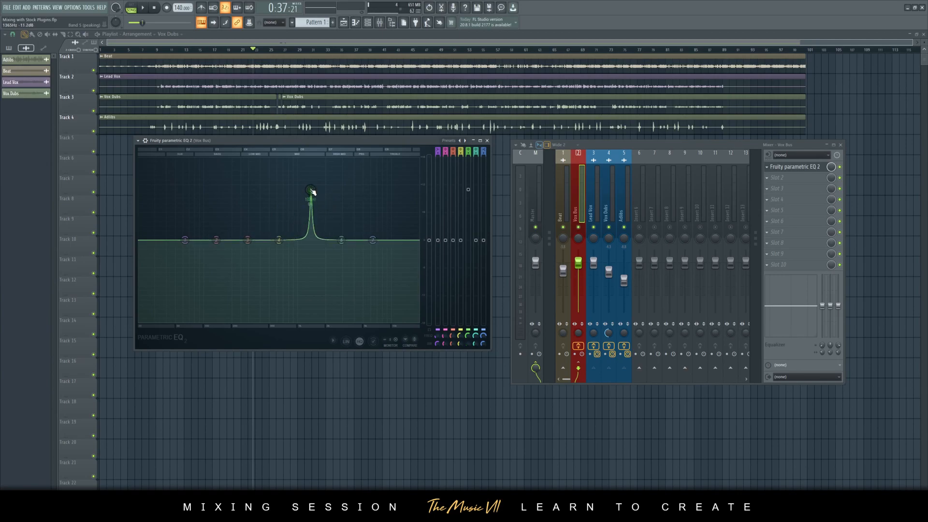
pyautogui.scroll(5, 310, 191)
pyautogui.scroll(-5, 310, 196)
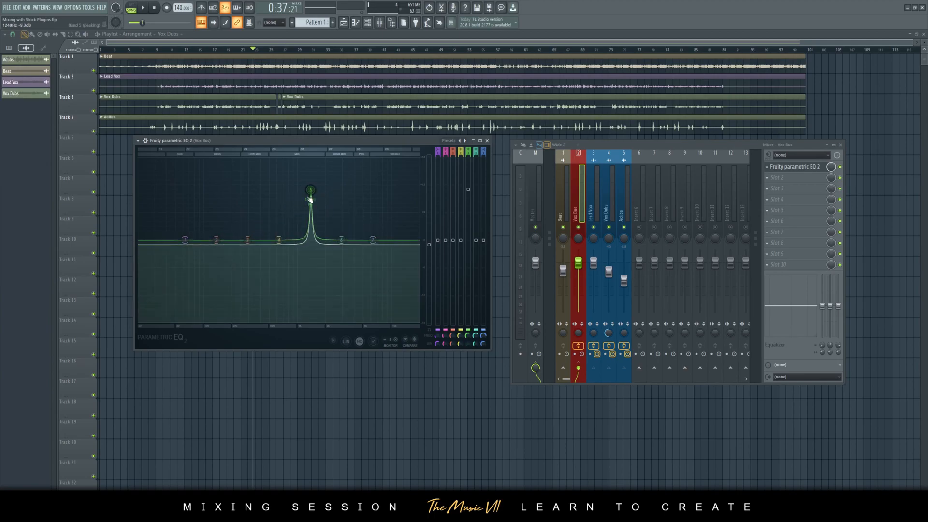
# Step: Move the narrow band 5 boost to about 1850 Hz near maximum gain, reset the EQ's main level and listen
pyautogui.moveTo(311, 191); pyautogui.dragTo(325, 160)
pyautogui.rightClick(429, 244)
pyautogui.click(434, 249)
pyautogui.press('space')
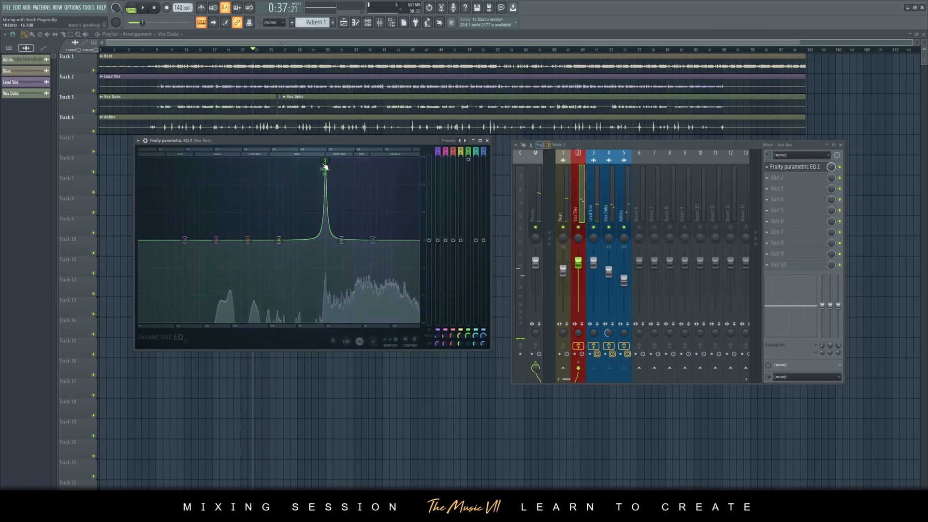
pyautogui.press('space')
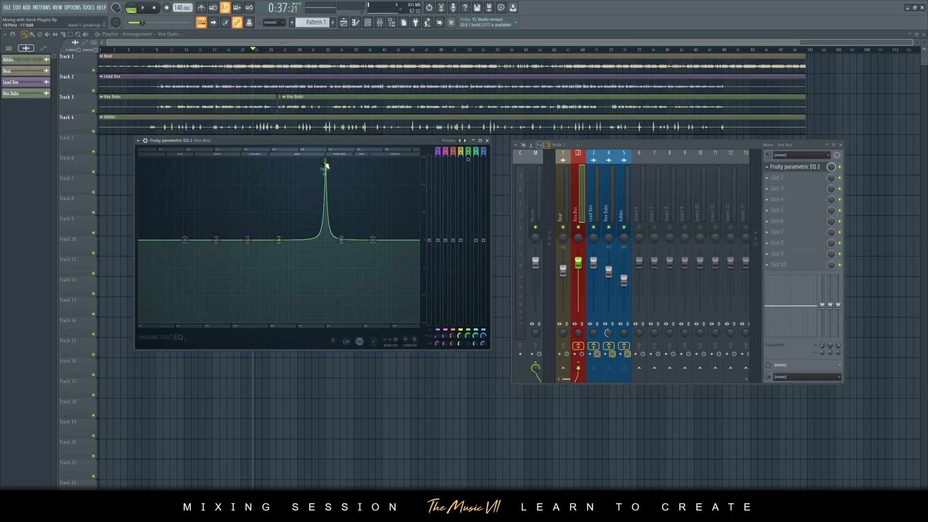
# Step: Pull band 5 down to a full narrow cut, then ease it to a slight cut while listening
pyautogui.moveTo(326, 164); pyautogui.dragTo(327, 318)
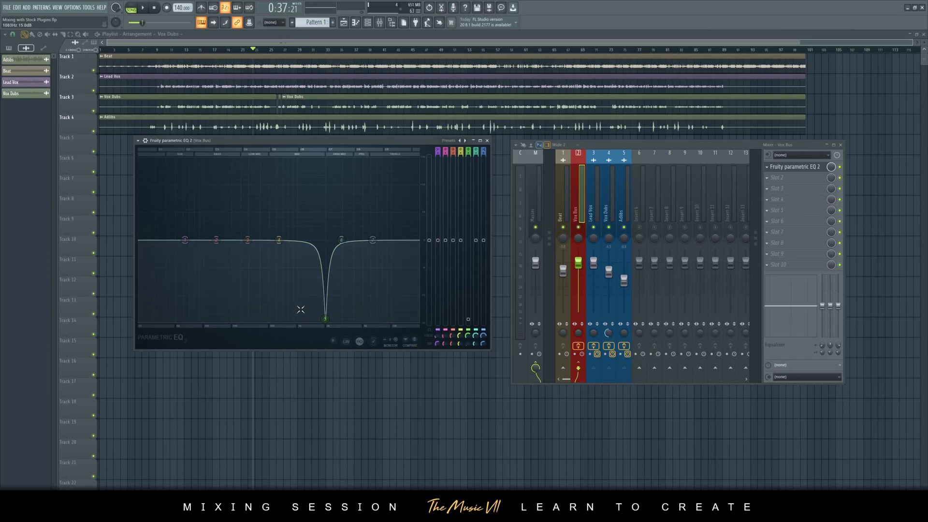
pyautogui.press('space')
pyautogui.moveTo(327, 322); pyautogui.dragTo(325, 251)
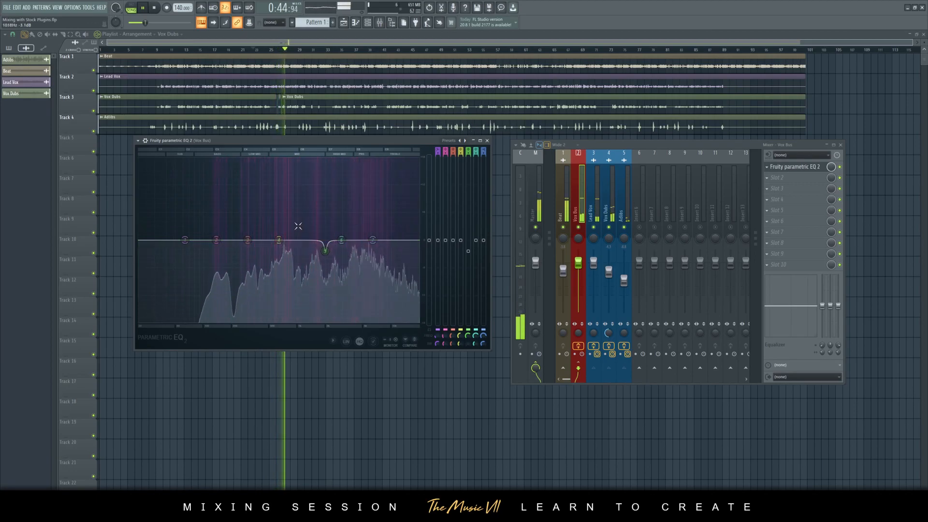
pyautogui.press('space')
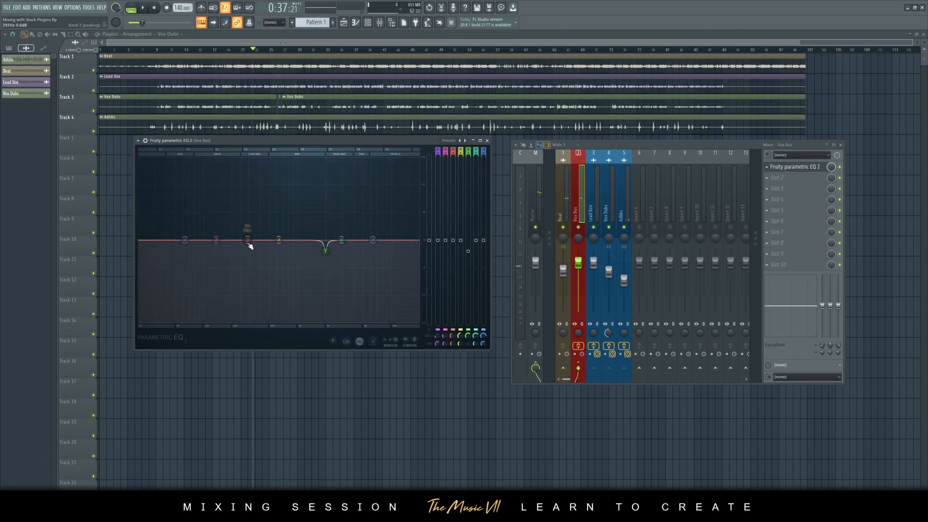
# Step: Raise band 3 of the Vox Bus EQ into a narrow boost close to maximum gain near 290 Hz while listening
pyautogui.press('space')
pyautogui.moveTo(247, 230); pyautogui.dragTo(246, 170)
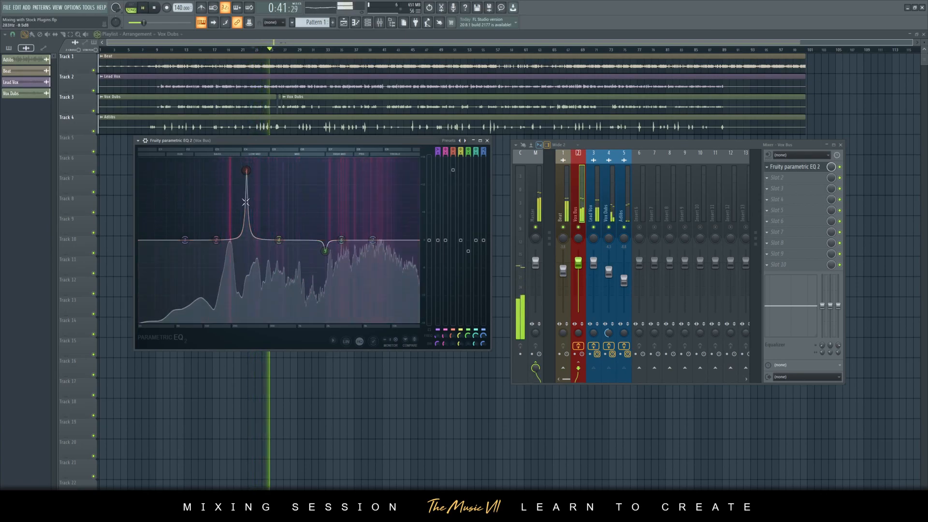
pyautogui.press('space')
pyautogui.press('space')
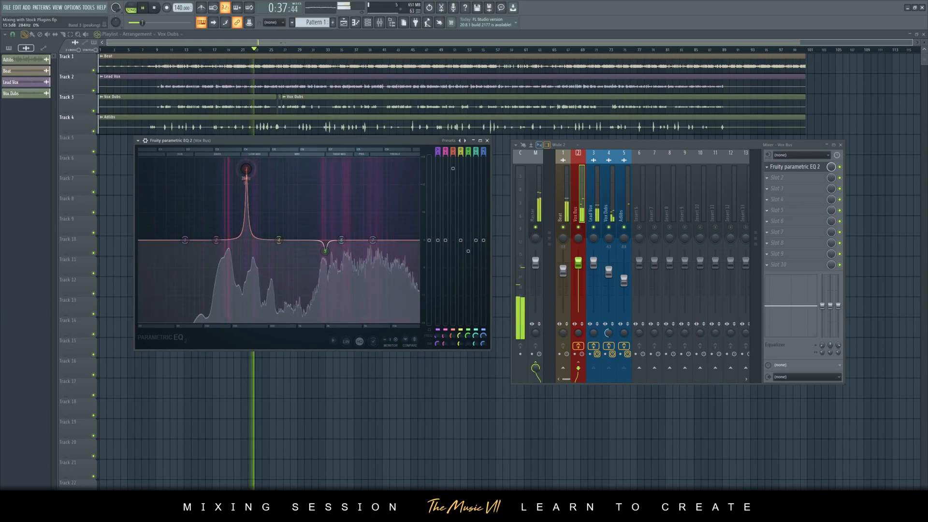
pyautogui.moveTo(246, 170); pyautogui.dragTo(247, 164)
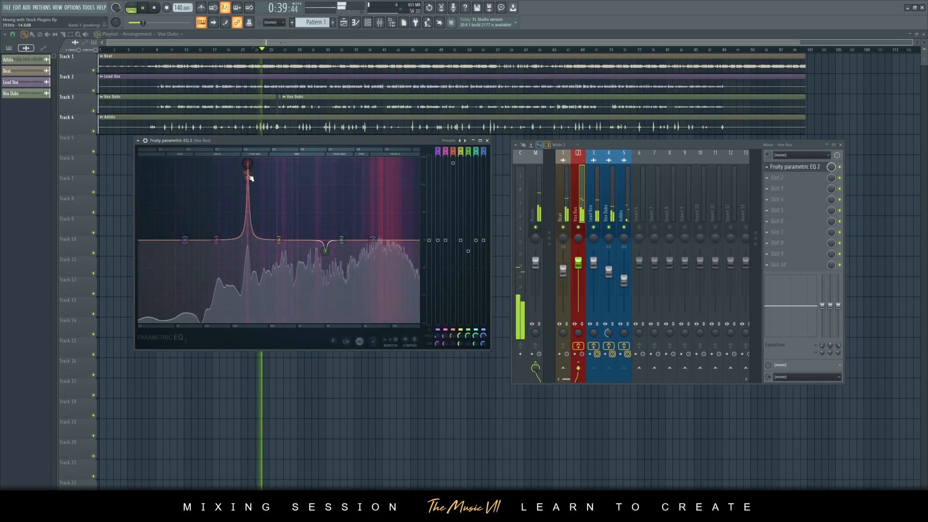
pyautogui.moveTo(248, 164); pyautogui.dragTo(248, 160)
# Step: Compare wide and narrow bandwidths on band 3, and pull it down to a slight, broad cut near 290 Hz
pyautogui.scroll(-5, 250, 162)
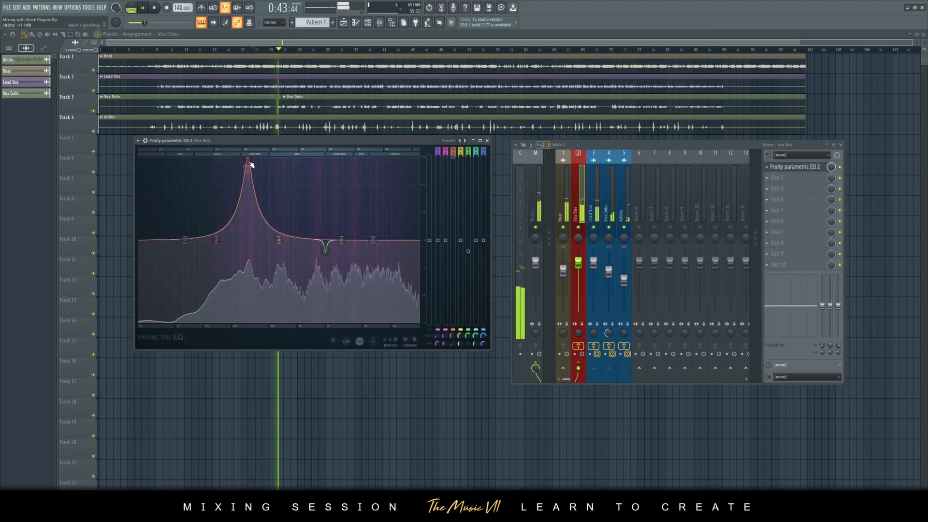
pyautogui.scroll(8, 250, 163)
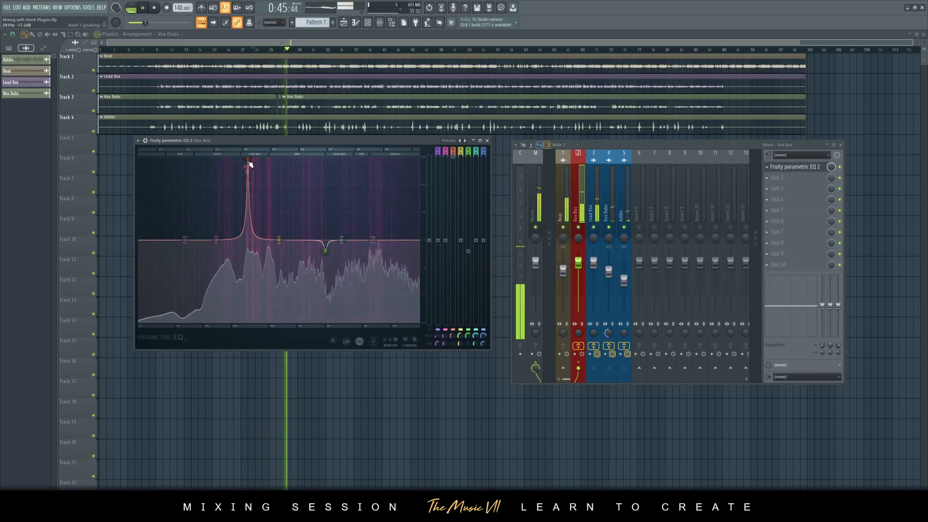
pyautogui.moveTo(249, 161); pyautogui.dragTo(249, 251)
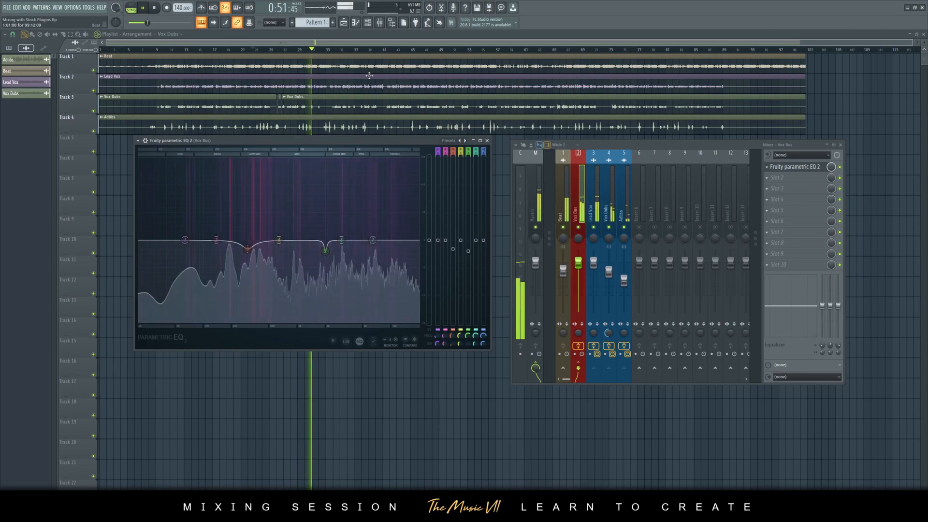
pyautogui.press('space')
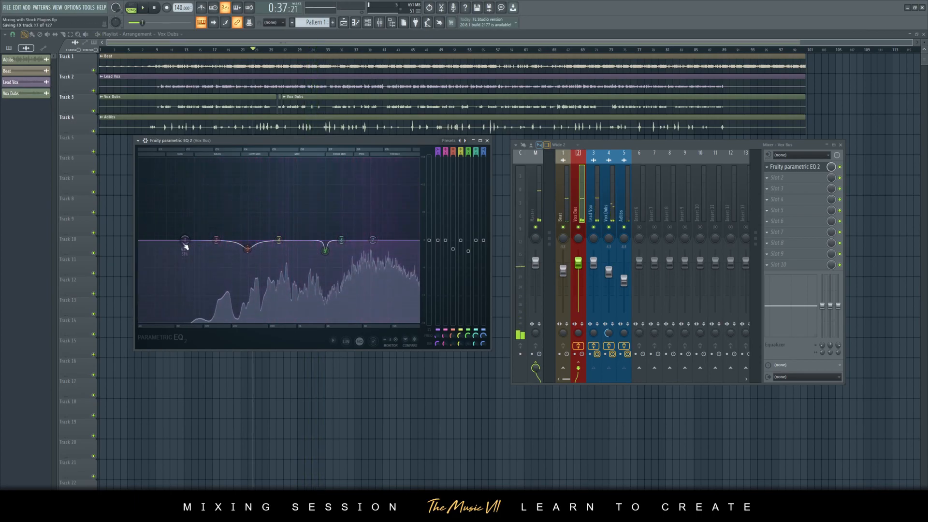
# Step: Roll off the low end of the Vox Bus with band 1 and dip band 2 slightly near 135 Hz
pyautogui.moveTo(186, 244); pyautogui.dragTo(181, 297)
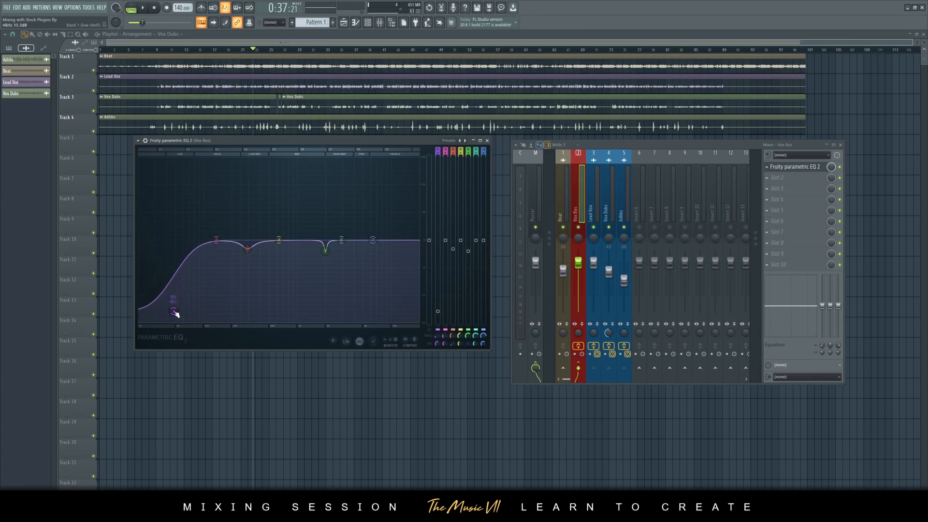
pyautogui.press('space')
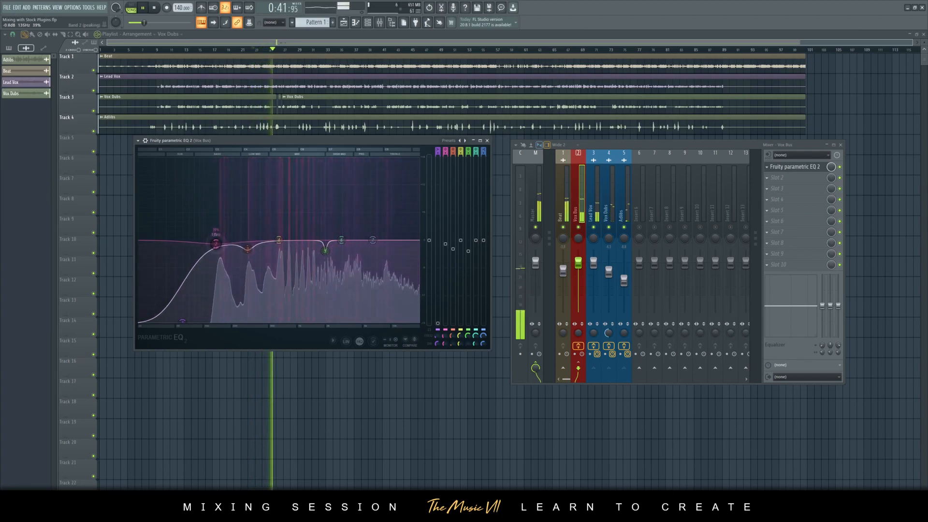
pyautogui.moveTo(219, 246); pyautogui.dragTo(218, 249)
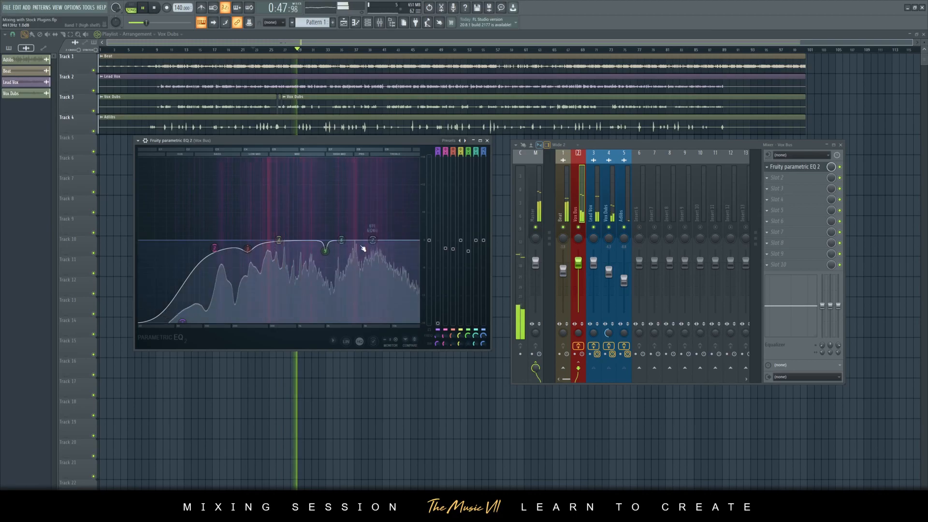
# Step: Audition a narrow band 6 boost near 7.4 kHz, and turn it into a slight cut at that frequency
pyautogui.press('space')
pyautogui.moveTo(350, 223); pyautogui.dragTo(379, 160)
pyautogui.press('space')
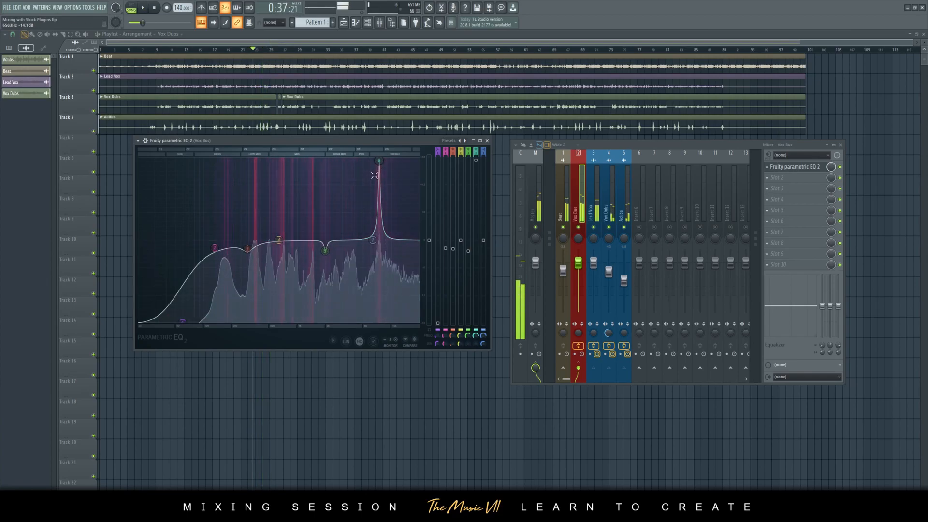
pyautogui.press('space')
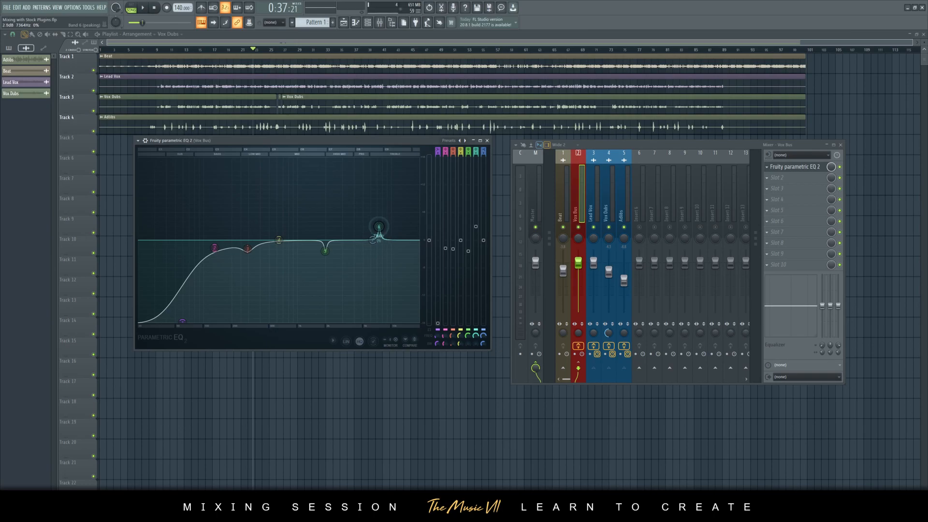
pyautogui.press('space')
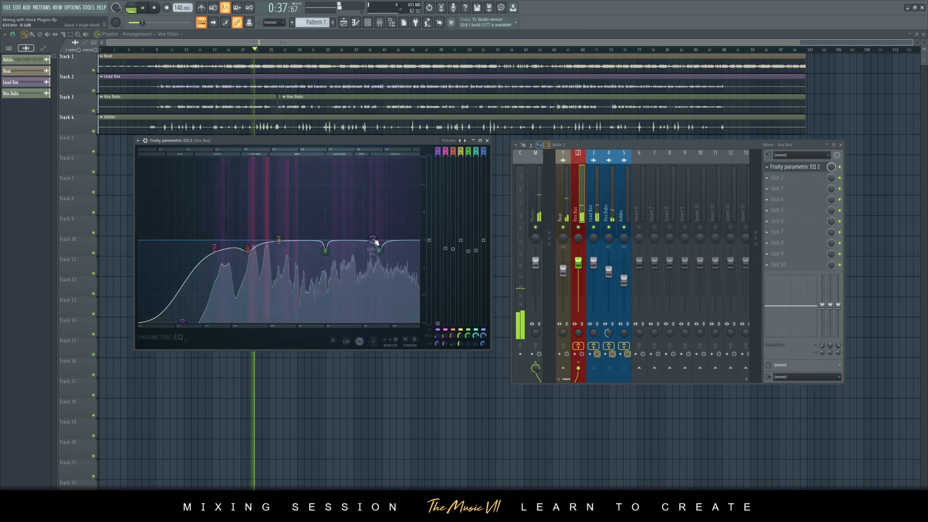
# Step: Fine-tune the EQ's roll-offs by lowering band 7 near 16 kHz and shifting band 1 slightly higher, and save the project
pyautogui.moveTo(376, 241); pyautogui.dragTo(395, 243)
pyautogui.press('space')
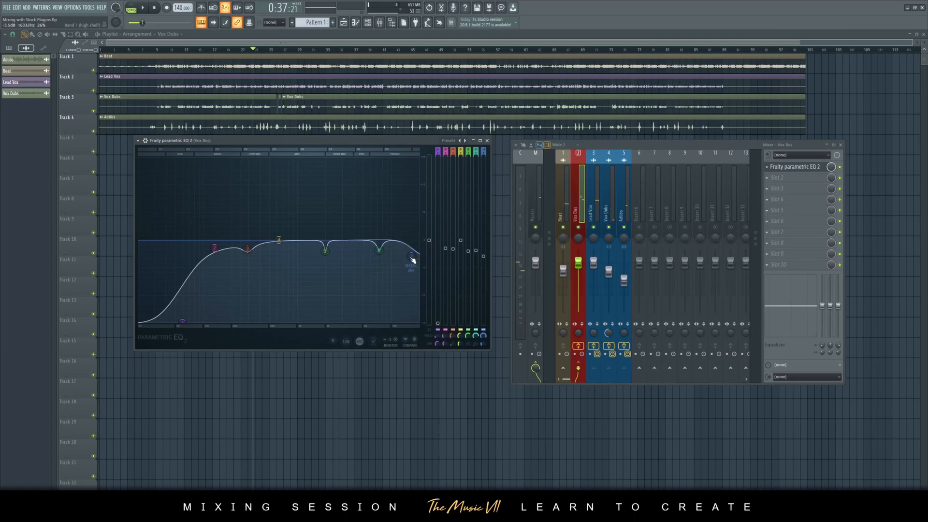
pyautogui.press('space')
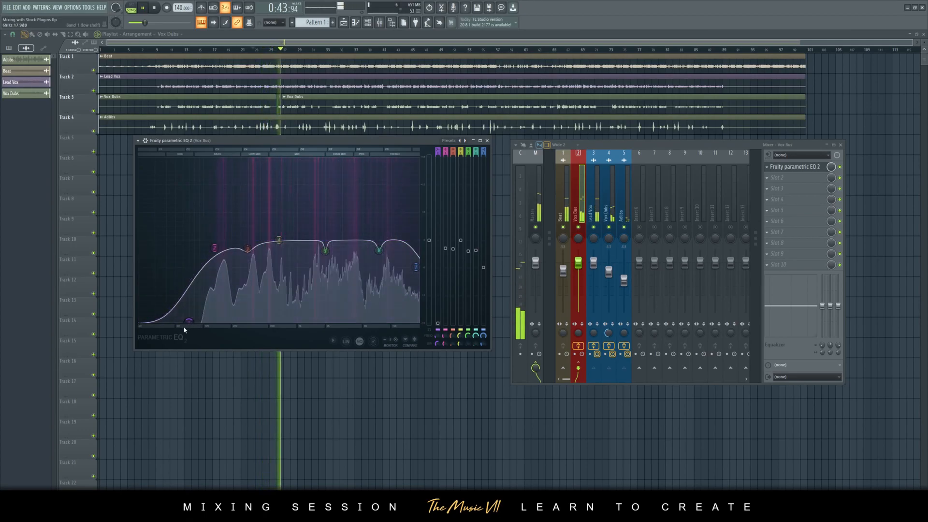
pyautogui.hotkey('ctrl', 's')
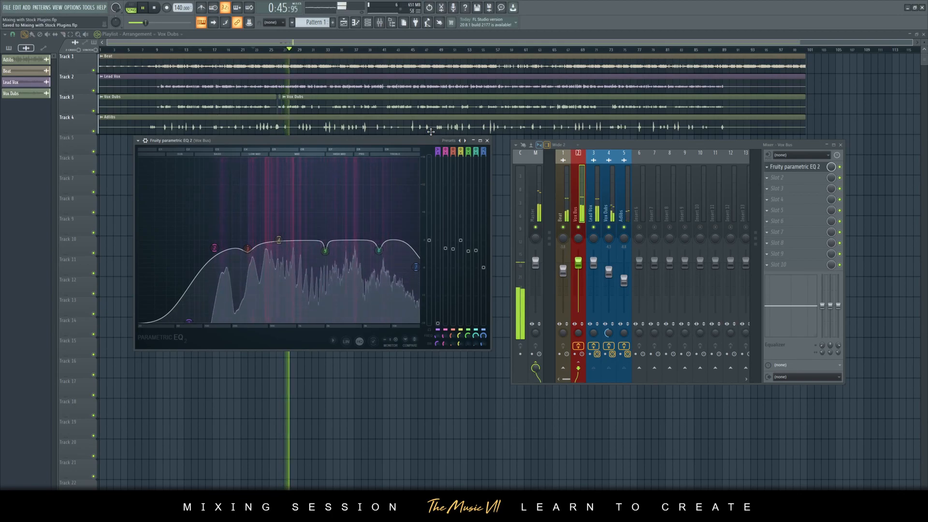
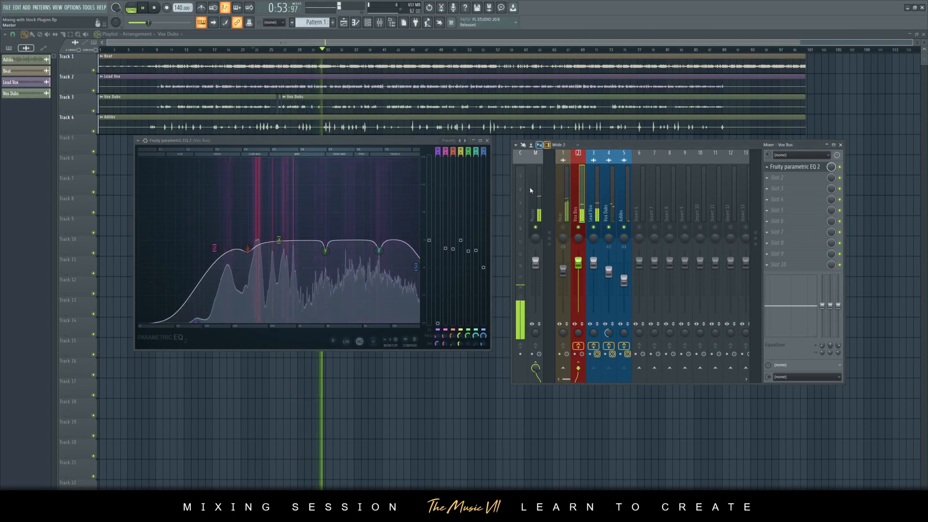
# Step: Close the EQ and load Fruity Limiter into slot 2 of the Vox Bus
pyautogui.click(487, 140)
pyautogui.press('space')
pyautogui.click(780, 180)
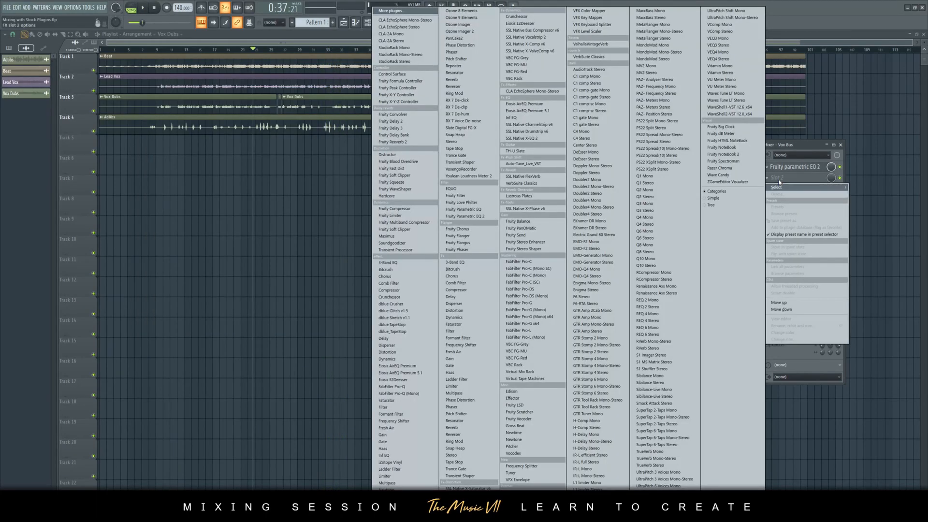
pyautogui.click(413, 217)
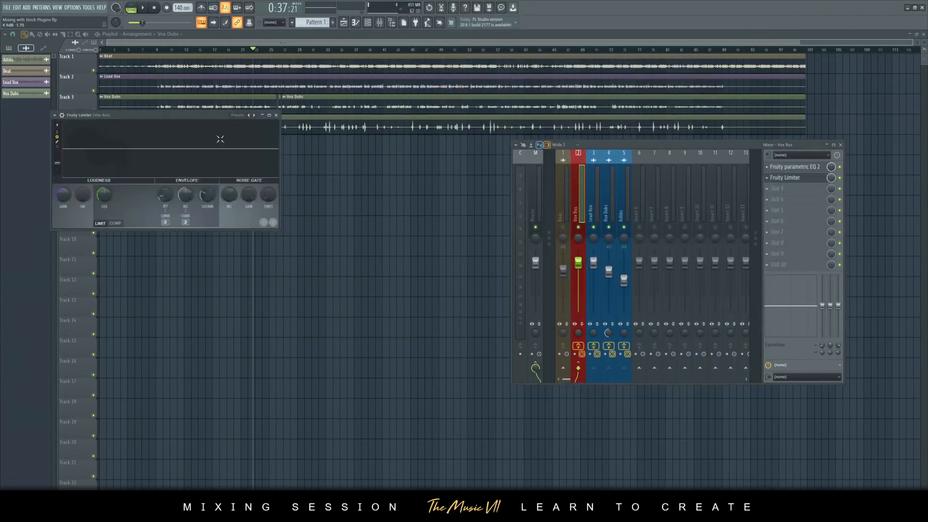
# Step: Arrange the Fruity Limiter and mixer windows side by side
pyautogui.moveTo(212, 116); pyautogui.dragTo(356, 174)
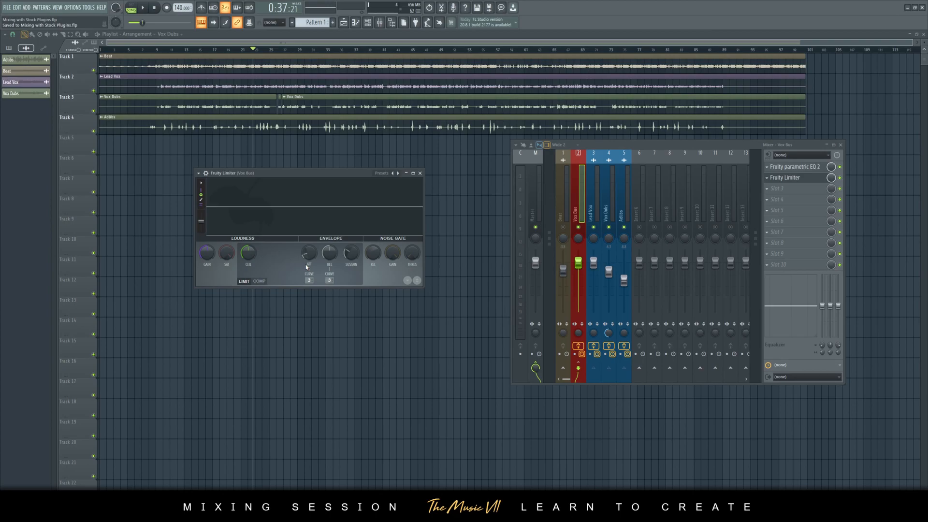
pyautogui.moveTo(325, 172); pyautogui.dragTo(295, 135)
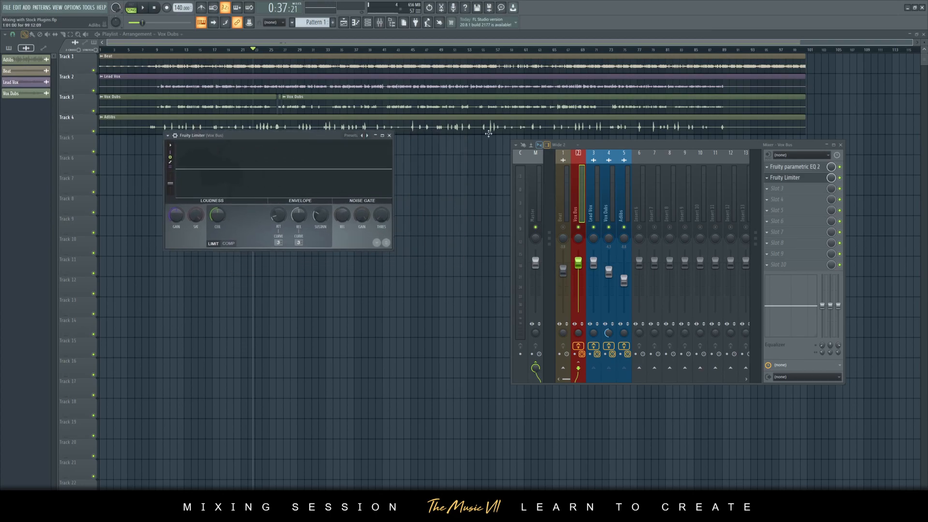
pyautogui.moveTo(611, 146); pyautogui.dragTo(506, 149)
pyautogui.moveTo(331, 138); pyautogui.dragTo(343, 151)
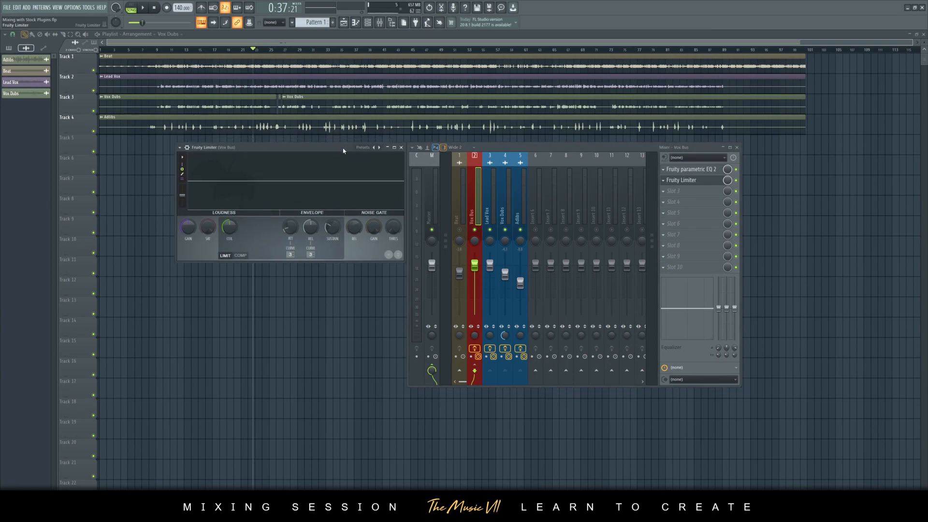
# Step: Switch the Vox Bus Fruity Limiter to compressor mode and play the song
pyautogui.click(693, 193)
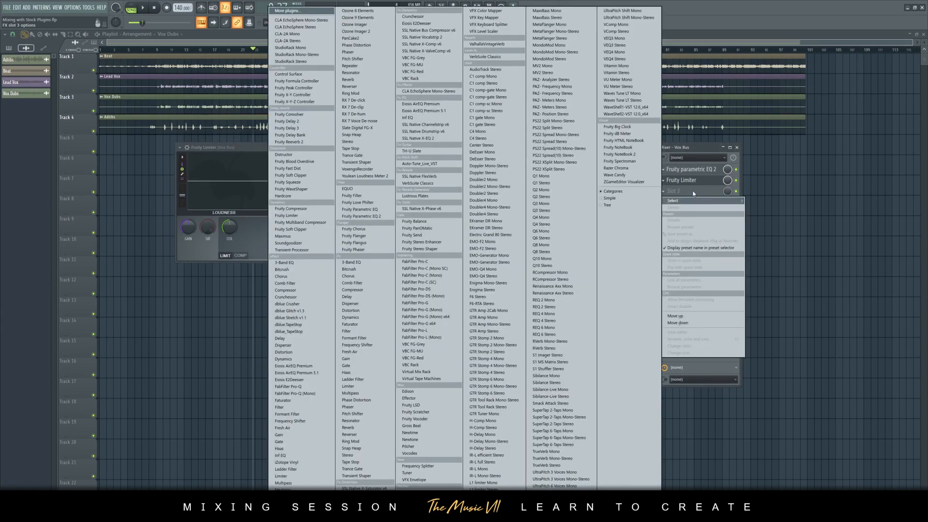
pyautogui.click(321, 208)
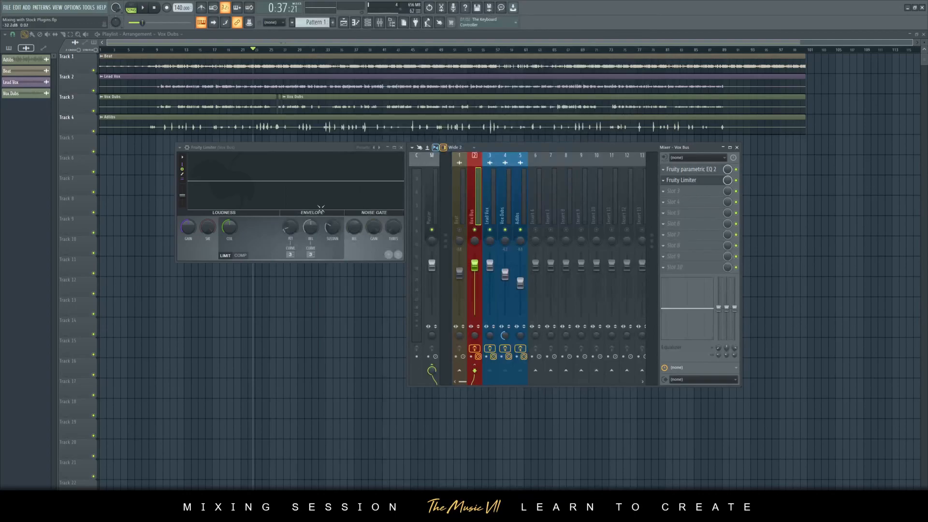
pyautogui.click(241, 256)
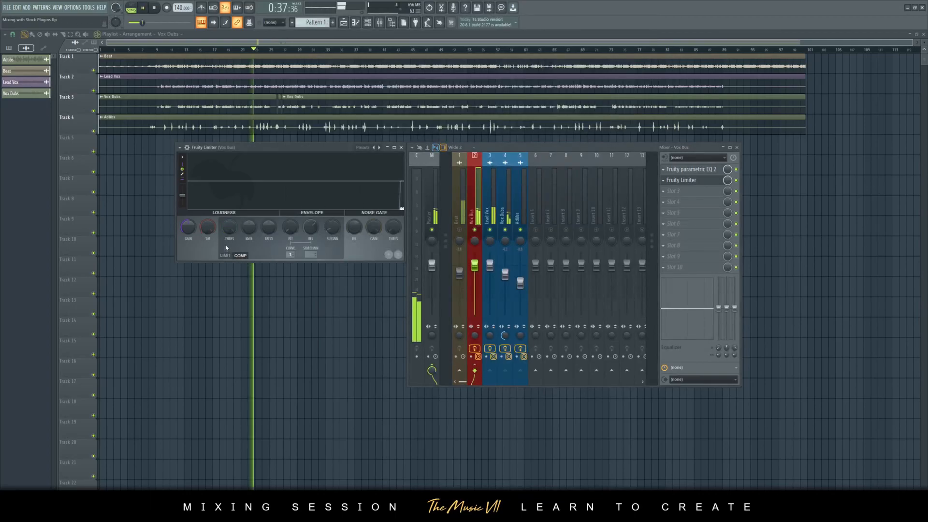
pyautogui.press('space')
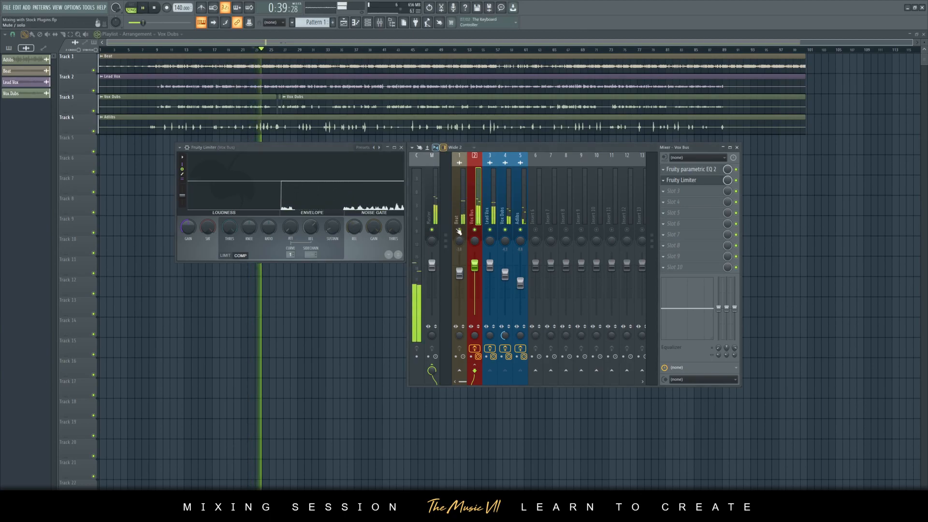
# Step: Lower the compressor threshold to about -28 dB while replaying the section
pyautogui.scroll(-5, 232, 230)
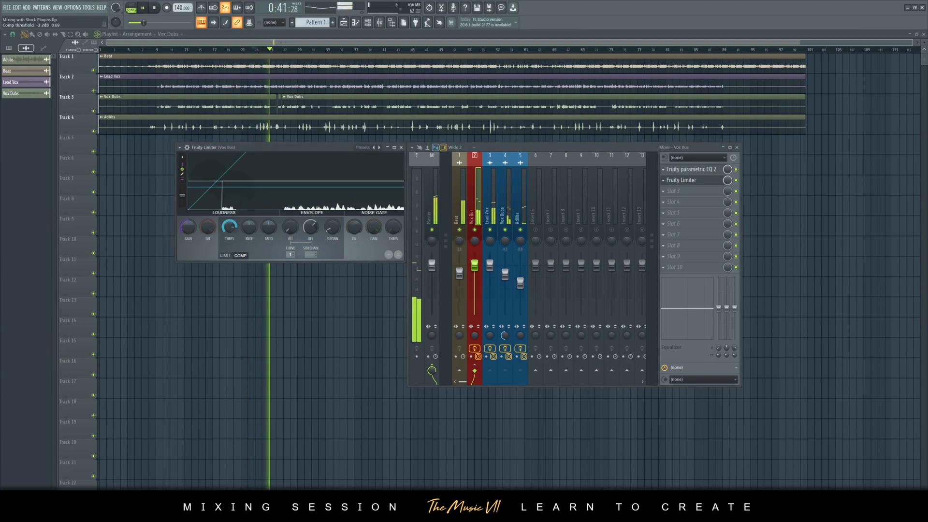
pyautogui.press('space')
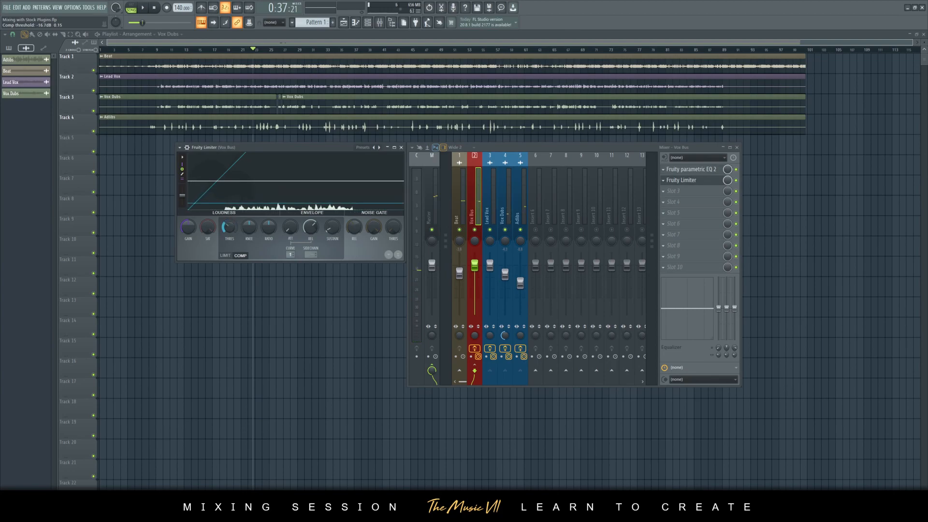
pyautogui.press('space')
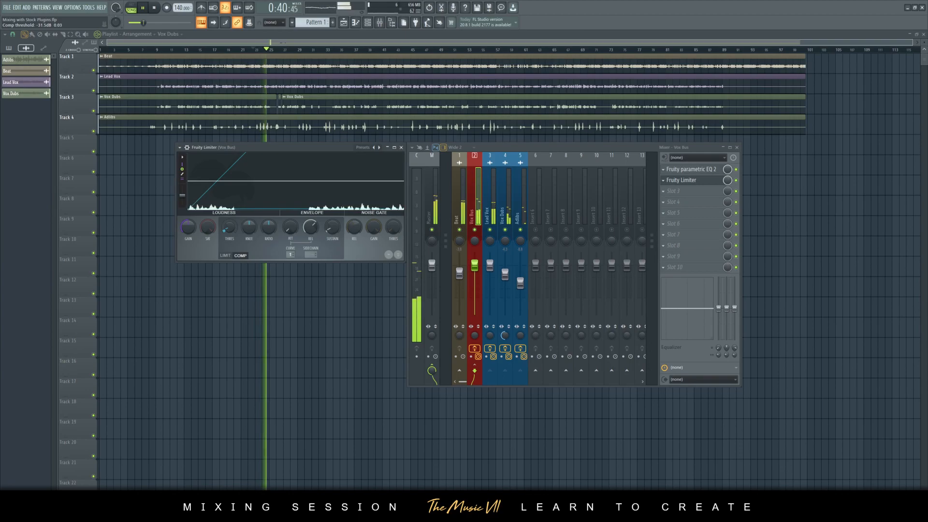
pyautogui.press('space')
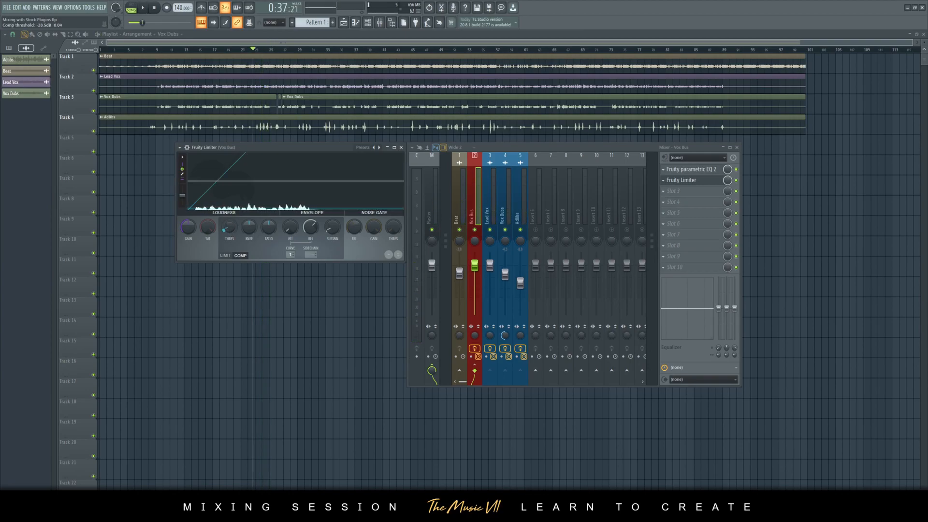
pyautogui.press('space')
pyautogui.press('space')
# Step: Set the compressor ratio to 5.1:1 and raise its knee slightly while listening
pyautogui.moveTo(269, 227); pyautogui.dragTo(268, 227)
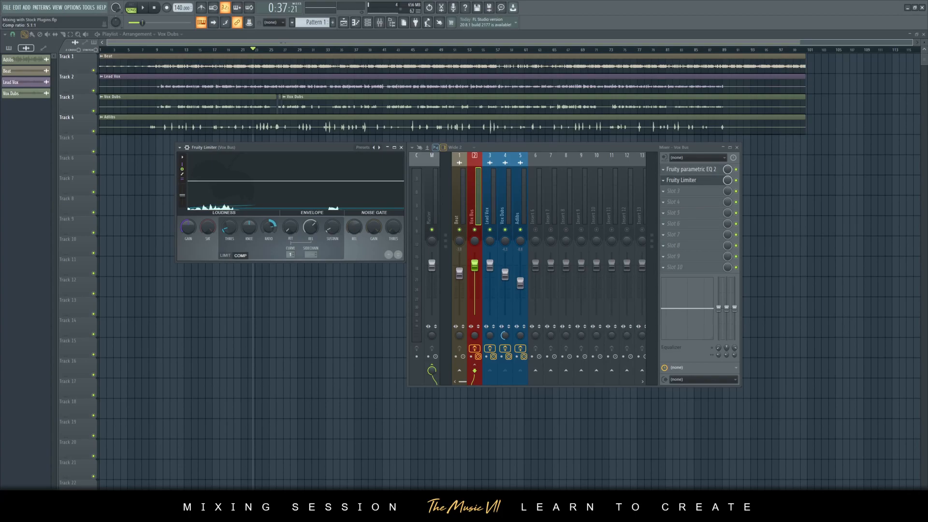
pyautogui.press('space')
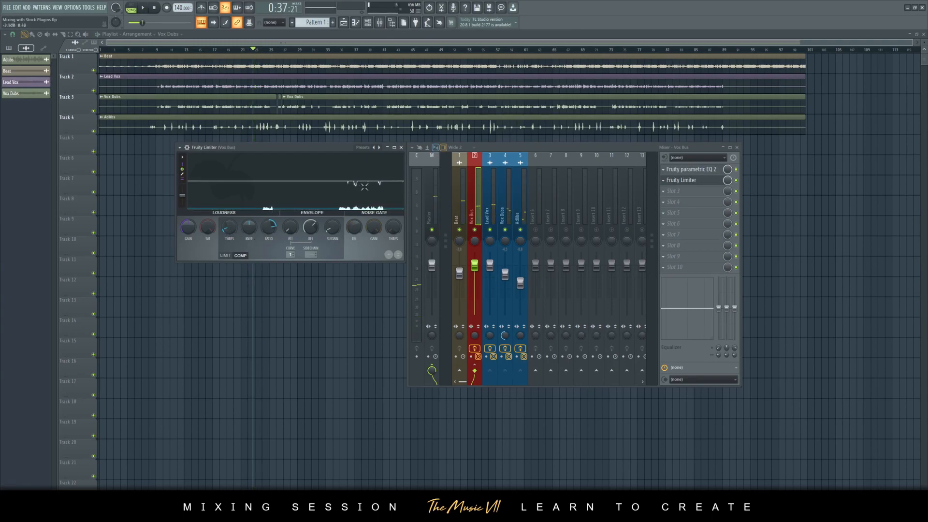
pyautogui.press('space')
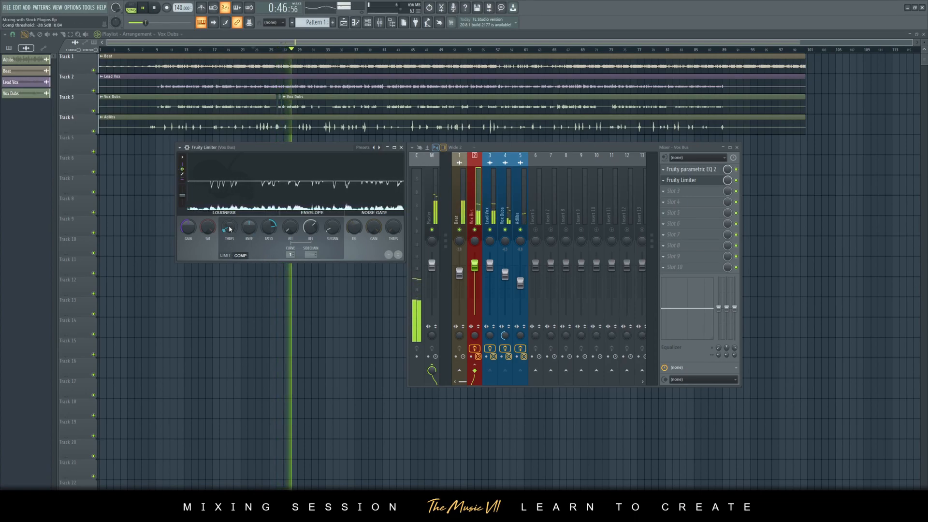
pyautogui.moveTo(252, 231); pyautogui.dragTo(253, 224)
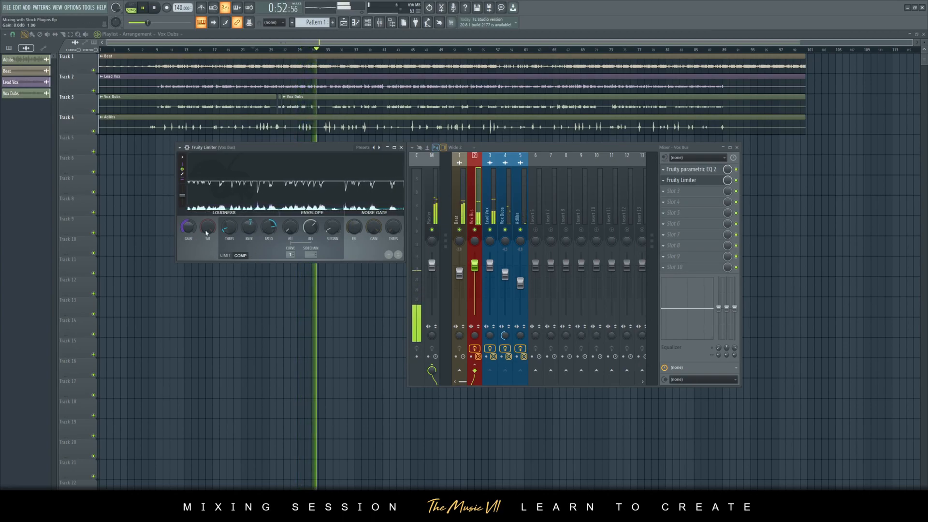
pyautogui.press('space')
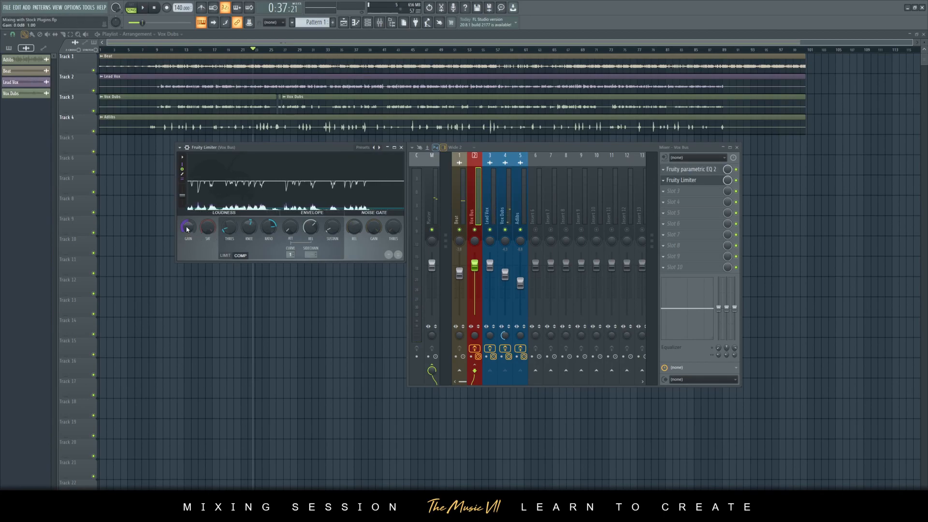
# Step: Raise the Vox Bus compressor's gain to about 2.5 dB while playing the song
pyautogui.press('space')
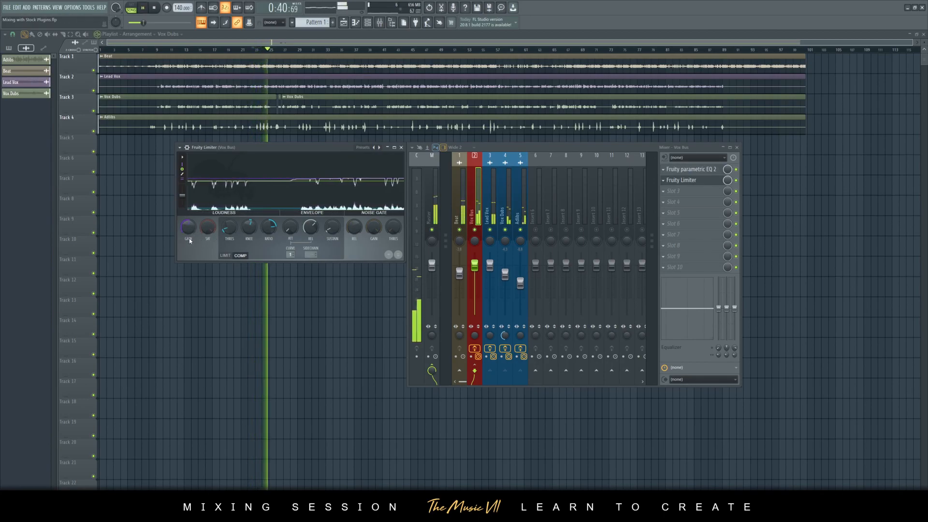
pyautogui.moveTo(188, 227); pyautogui.dragTo(187, 222)
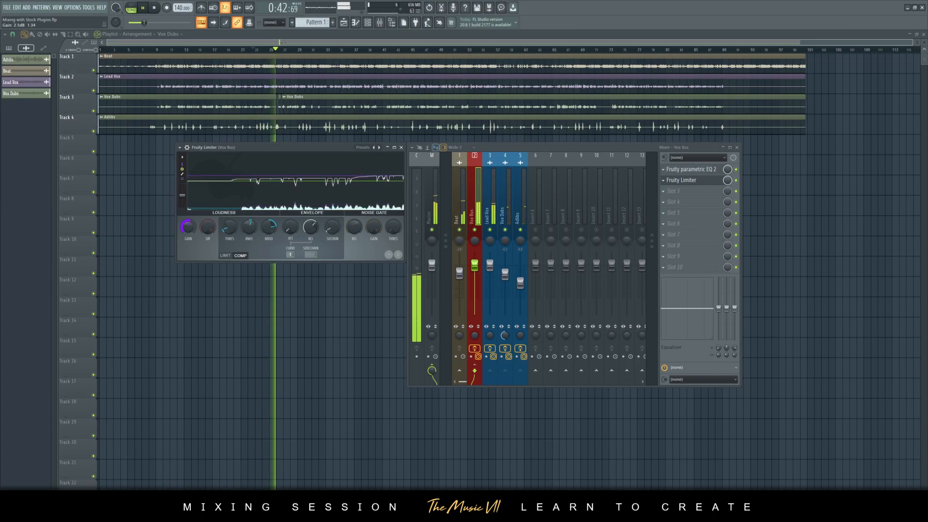
pyautogui.press('space')
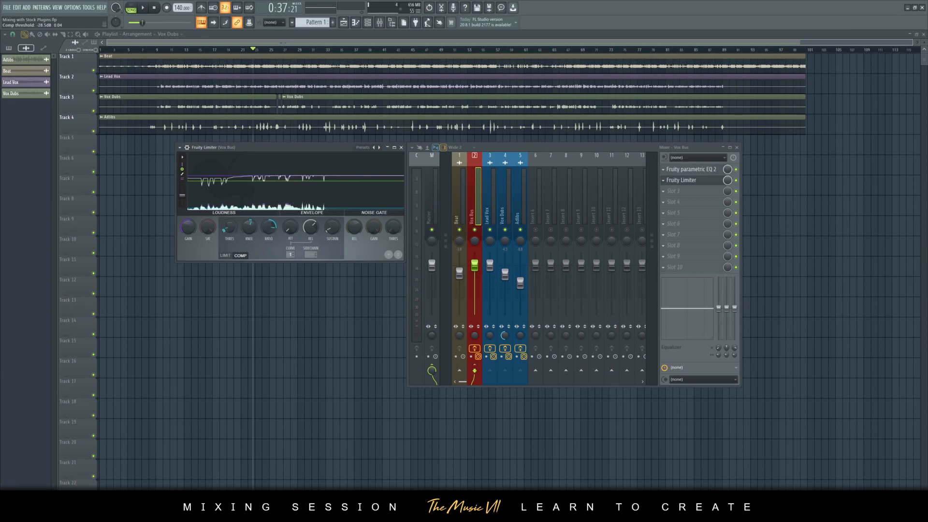
# Step: Raise the compressor's gain slightly further while replaying the section, and save the project
pyautogui.press('space')
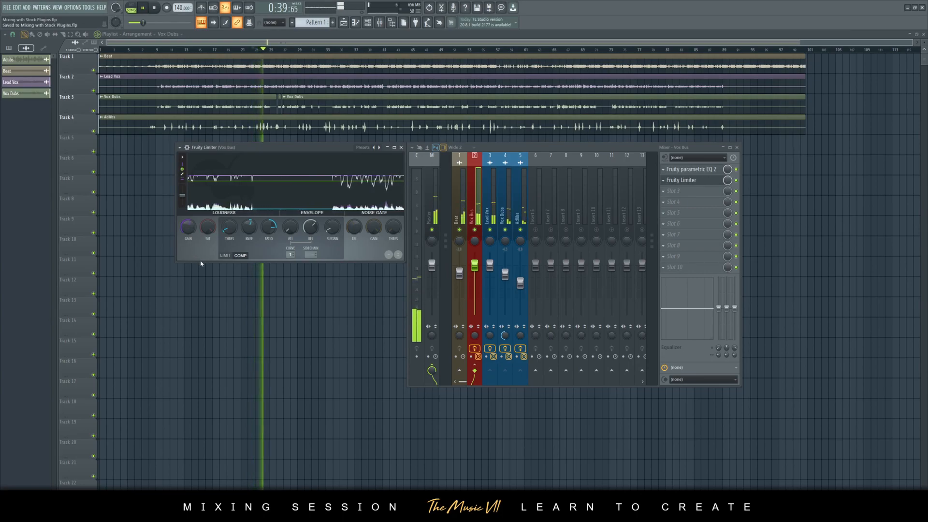
pyautogui.hotkey('ctrl', 's')
pyautogui.moveTo(188, 227)
pyautogui.mouseDown()
pyautogui.moveTo(188, 207)
pyautogui.moveTo(186, 227)
pyautogui.mouseUp()
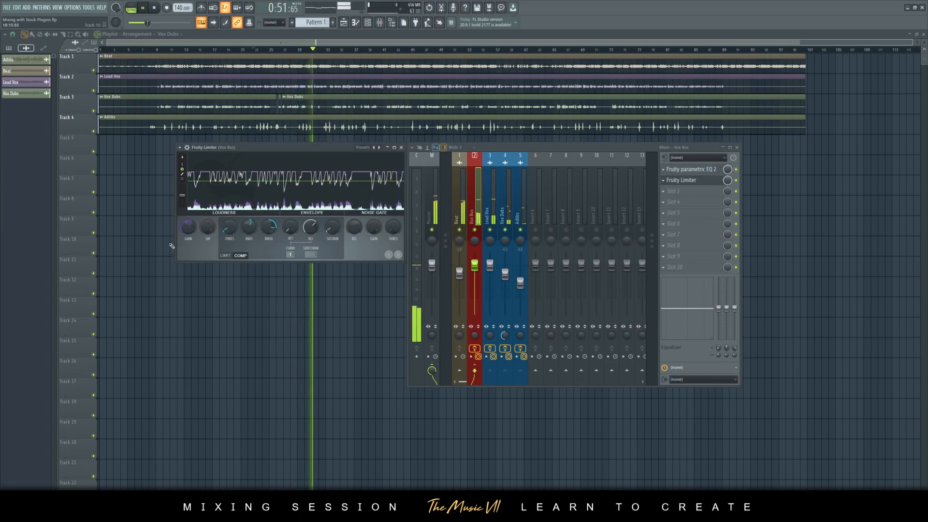
pyautogui.hotkey('ctrl', 's')
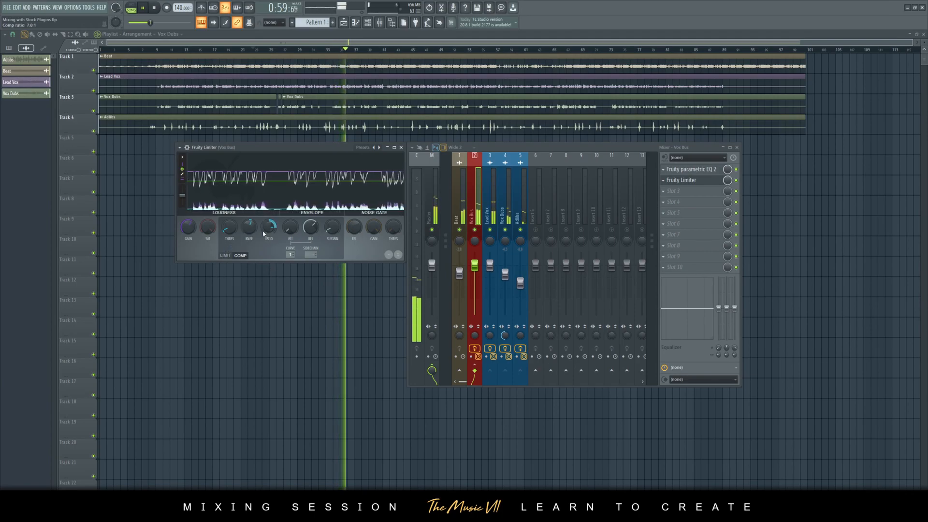
# Step: Set the compressor ratio to 5.8:1 and replay the section to check it
pyautogui.moveTo(262, 234); pyautogui.dragTo(262, 242)
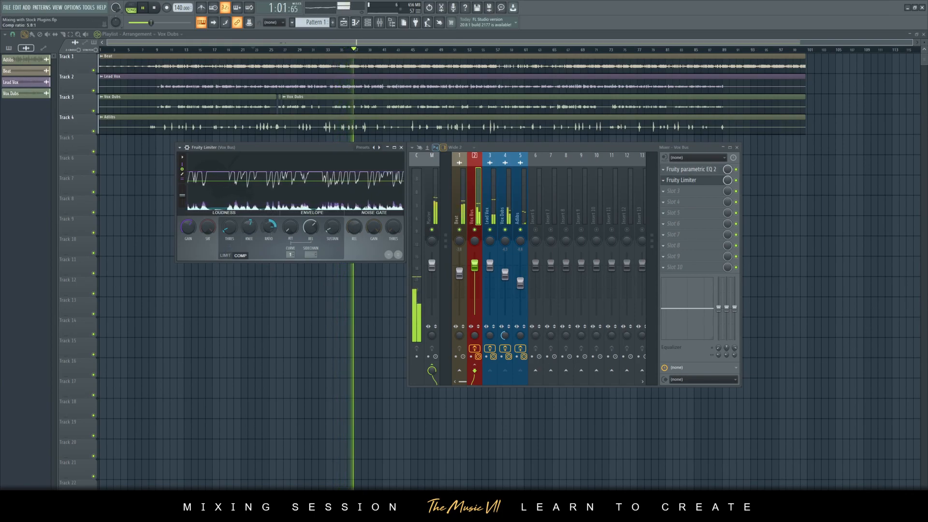
pyautogui.press('space')
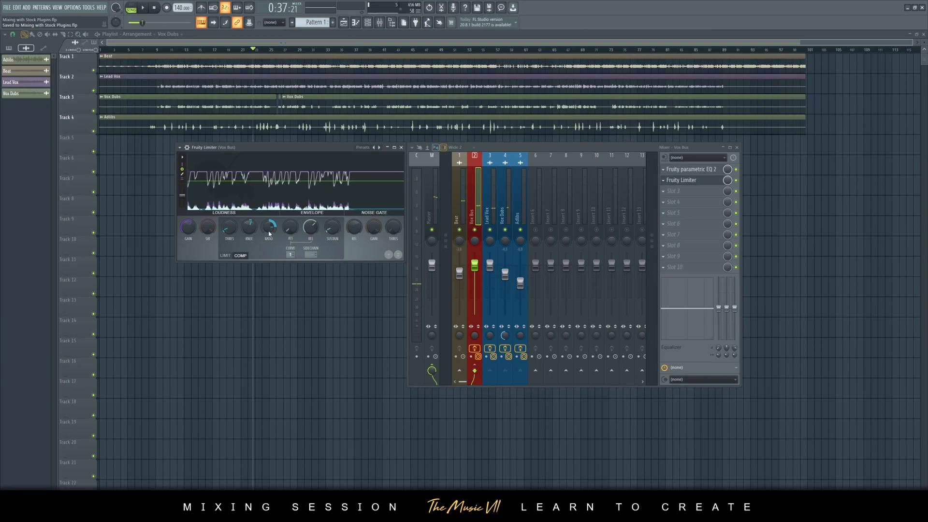
pyautogui.press('space')
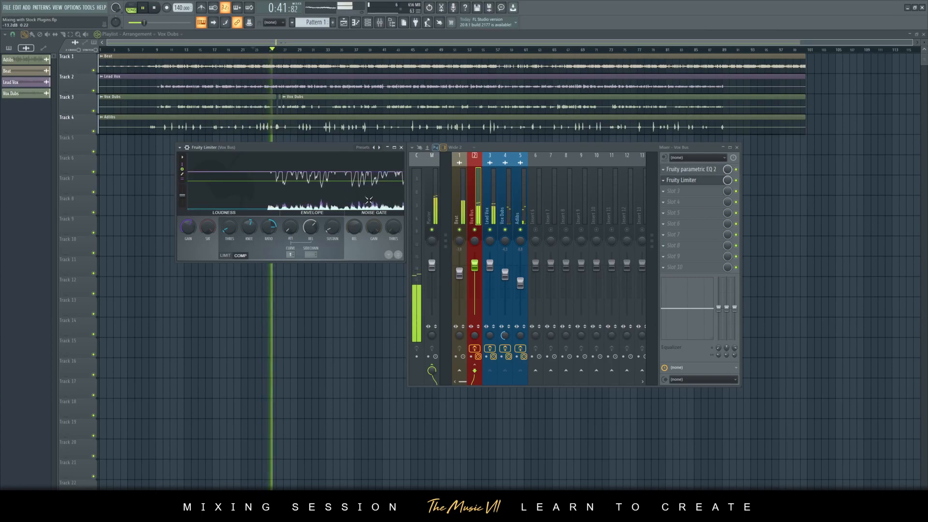
pyautogui.press('space')
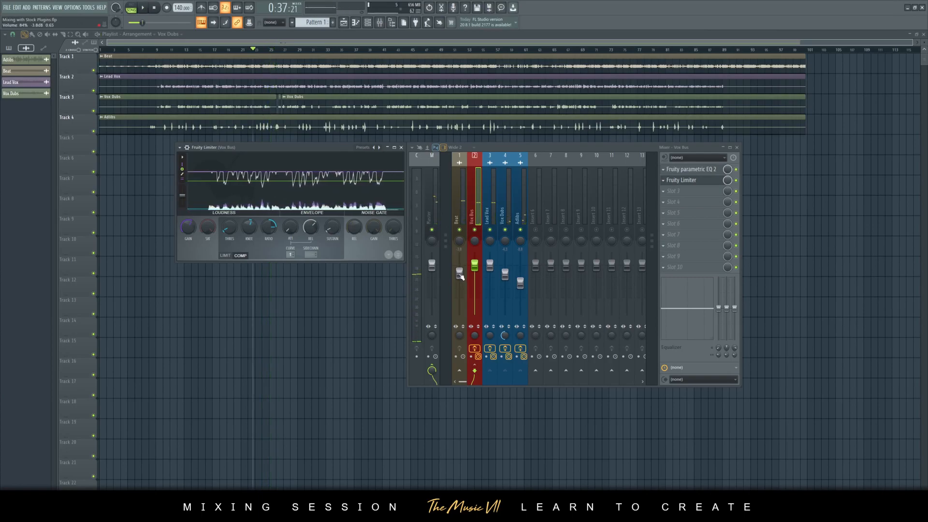
# Step: Close the Fruity Limiter and lower the Beat track's fader while comparing track levels in the mixer's waveform meters
pyautogui.click(401, 148)
pyautogui.click(457, 204)
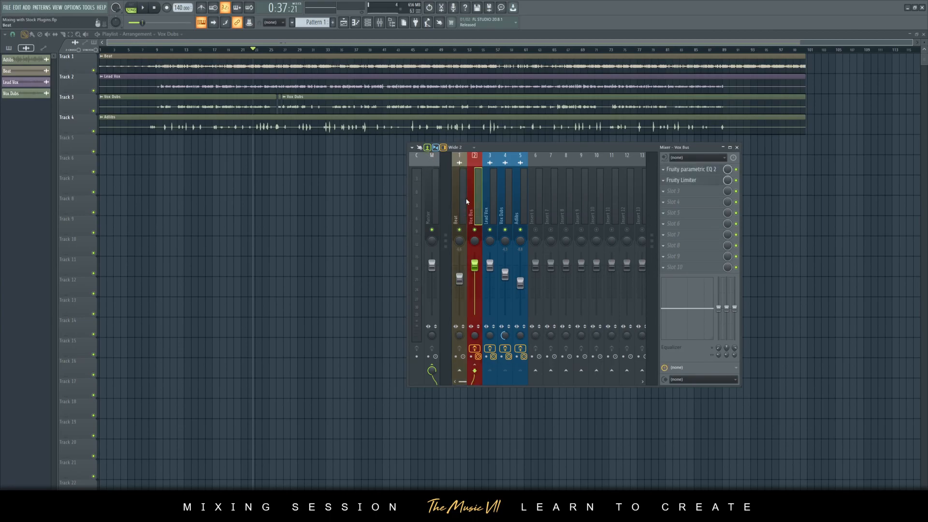
pyautogui.press('space')
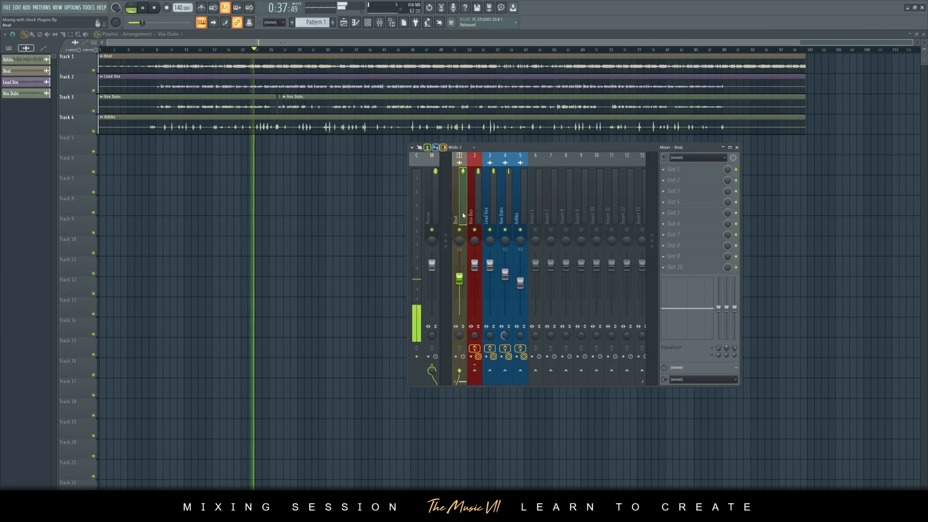
pyautogui.press('space')
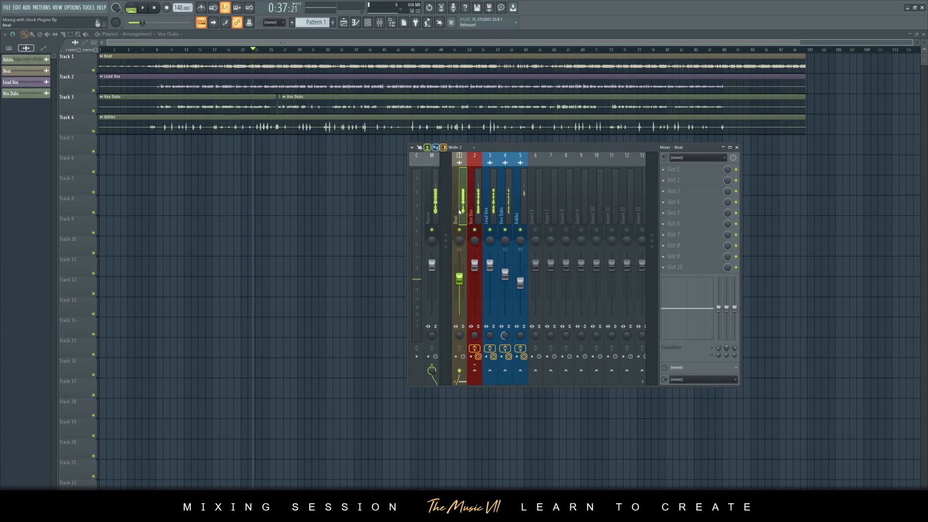
pyautogui.press('space')
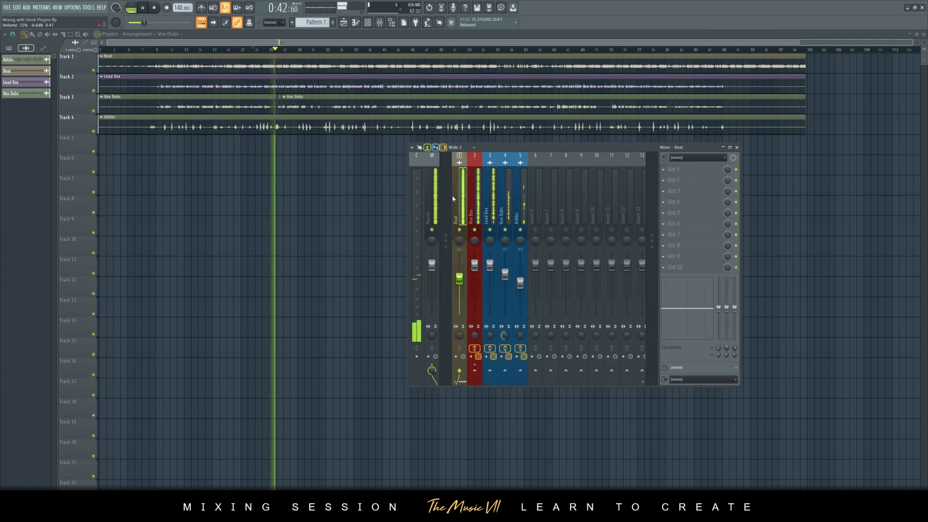
pyautogui.click(470, 277)
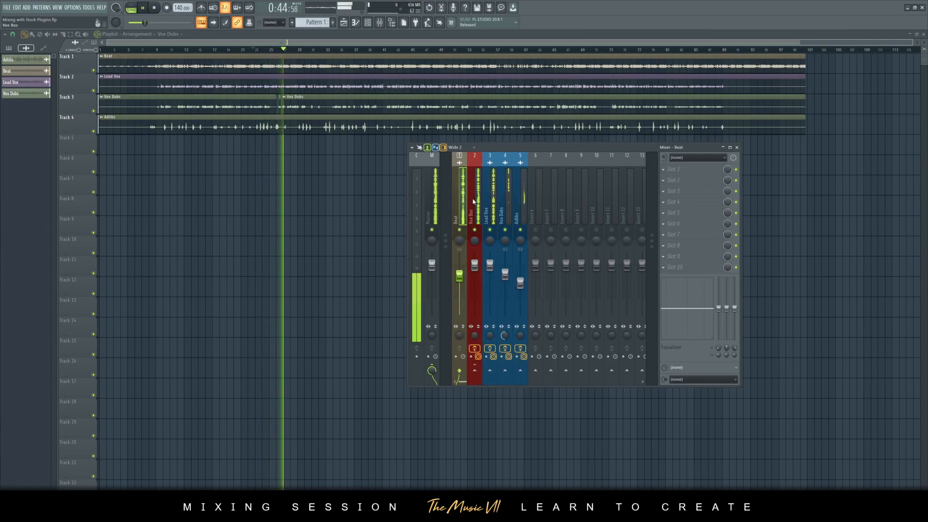
# Step: Return the mixer to peak meters with the Vox Bus selected and move playback to about 1:21
pyautogui.click(432, 212)
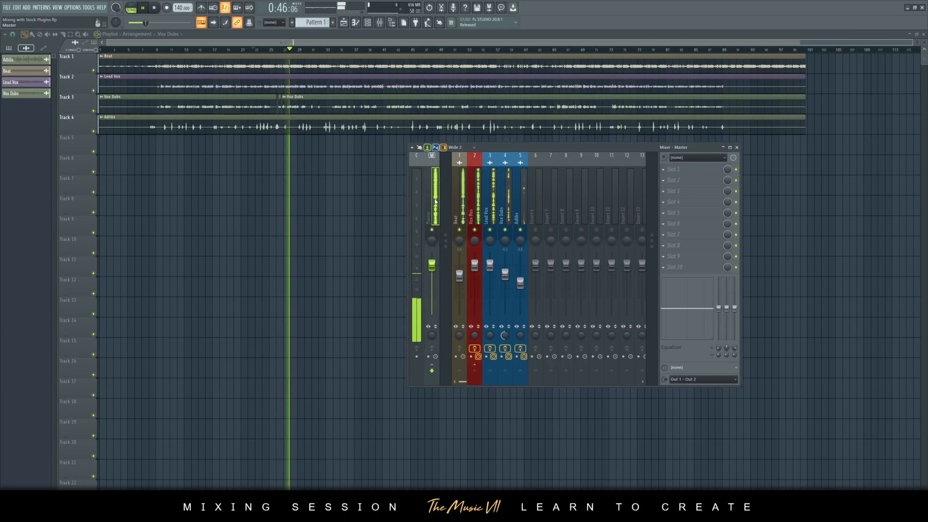
pyautogui.click(472, 205)
pyautogui.click(427, 147)
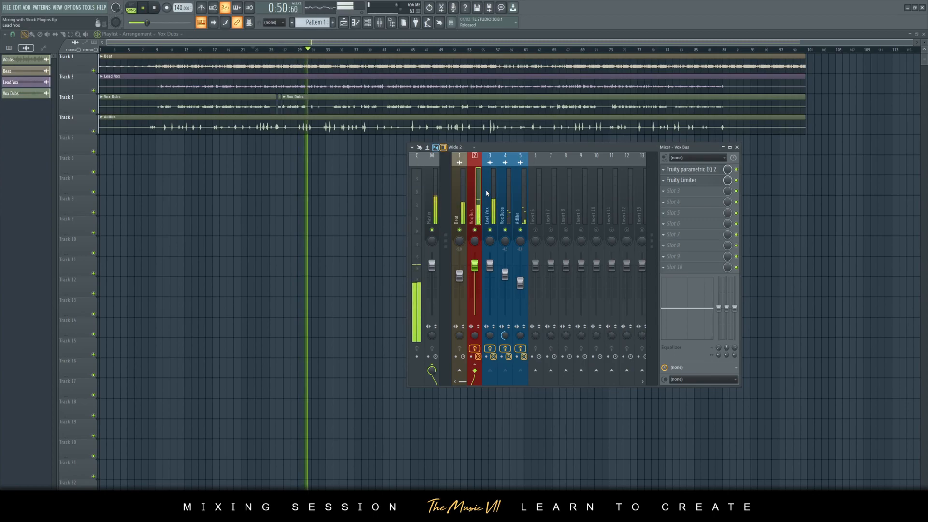
pyautogui.click(435, 46)
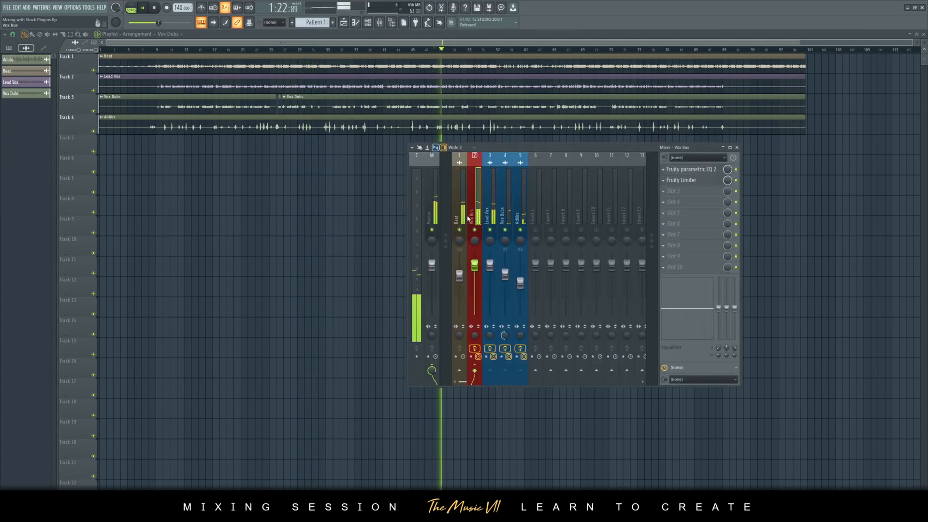
# Step: Lower the Beat fader to about -7.1 dB and raise the Vox Bus limiter's gain slightly while replaying
pyautogui.moveTo(460, 276); pyautogui.dragTo(460, 282)
pyautogui.press('space')
pyautogui.click(689, 181)
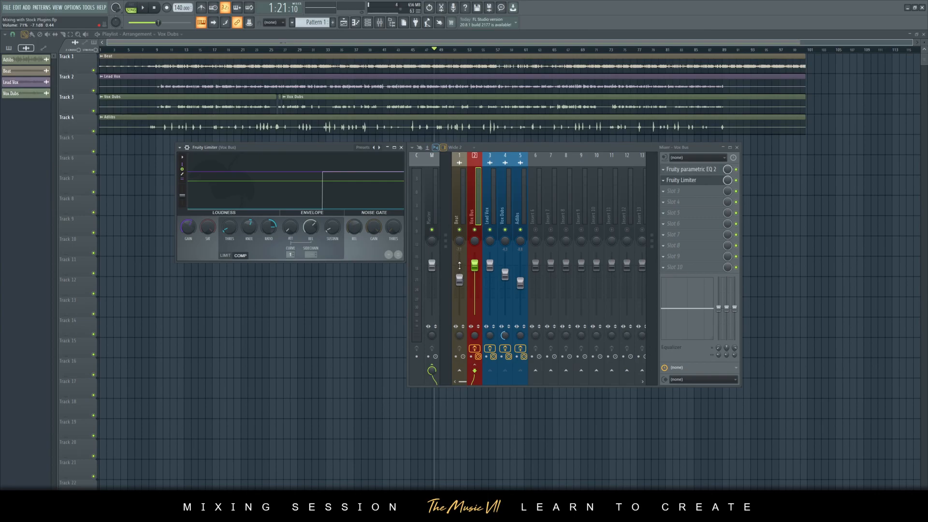
pyautogui.press('space')
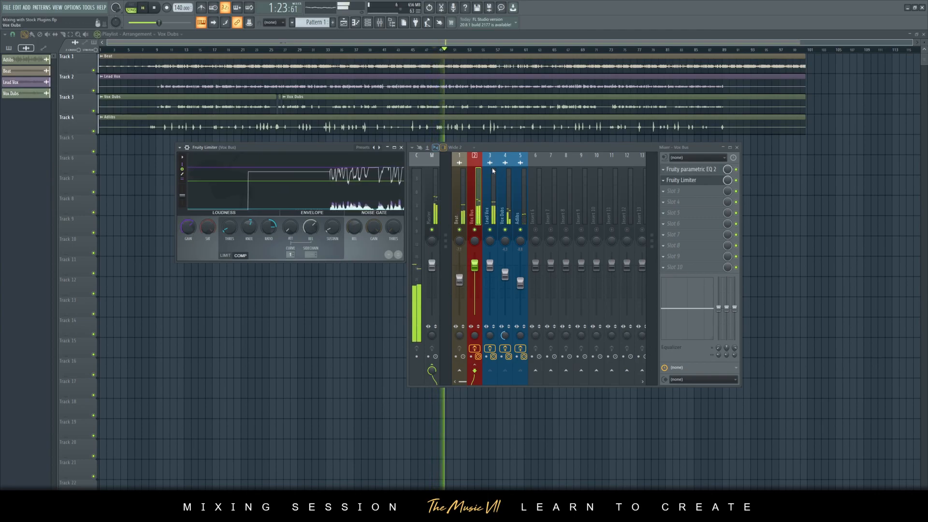
# Step: Close the Fruity Limiter and set the Beat track's volume to about -3.1 dB while listening and checking the Master level
pyautogui.click(401, 147)
pyautogui.click(459, 279)
pyautogui.moveTo(466, 284); pyautogui.dragTo(466, 274)
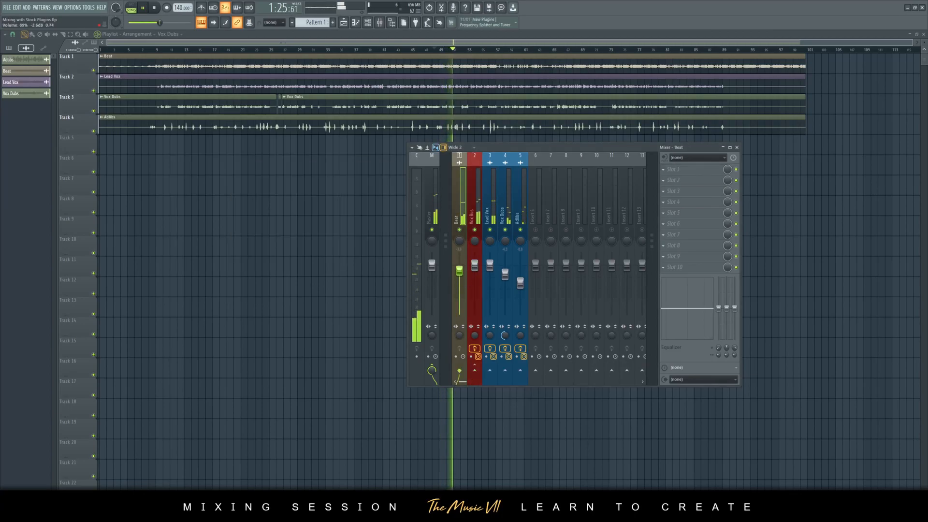
pyautogui.click(434, 211)
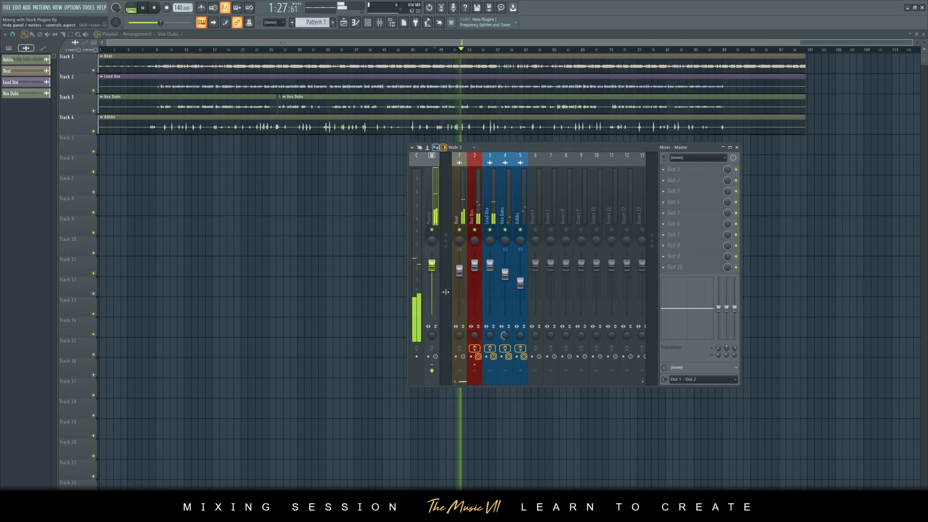
pyautogui.click(459, 270)
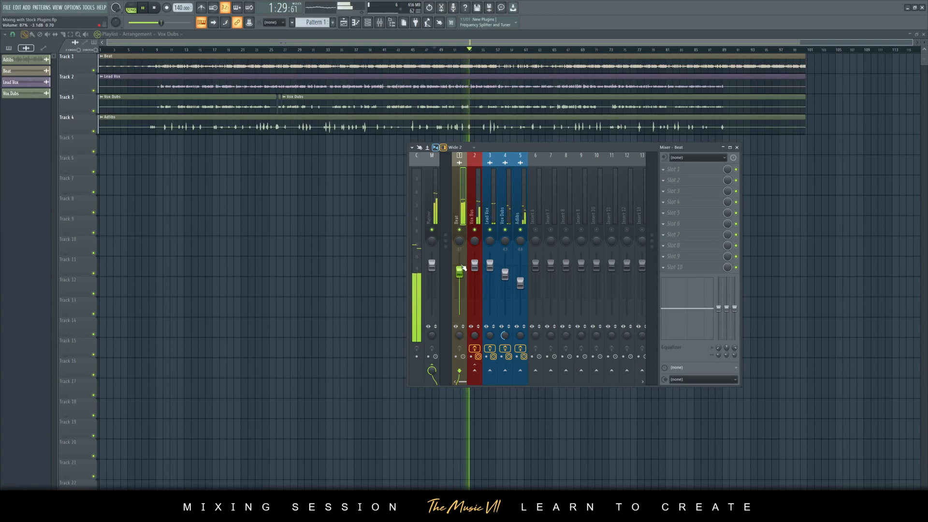
# Step: Reselect the Vox Bus track, save the project and stop playback
pyautogui.click(470, 203)
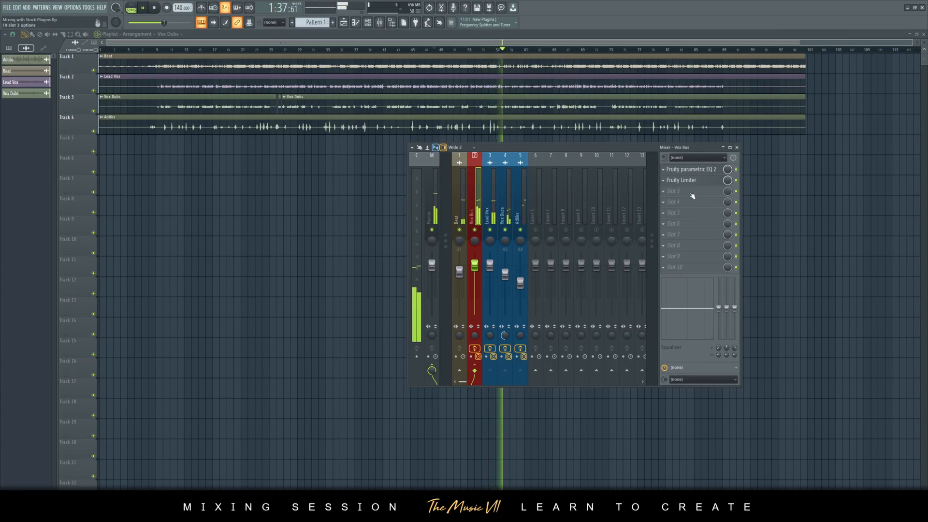
pyautogui.hotkey('ctrl', 's')
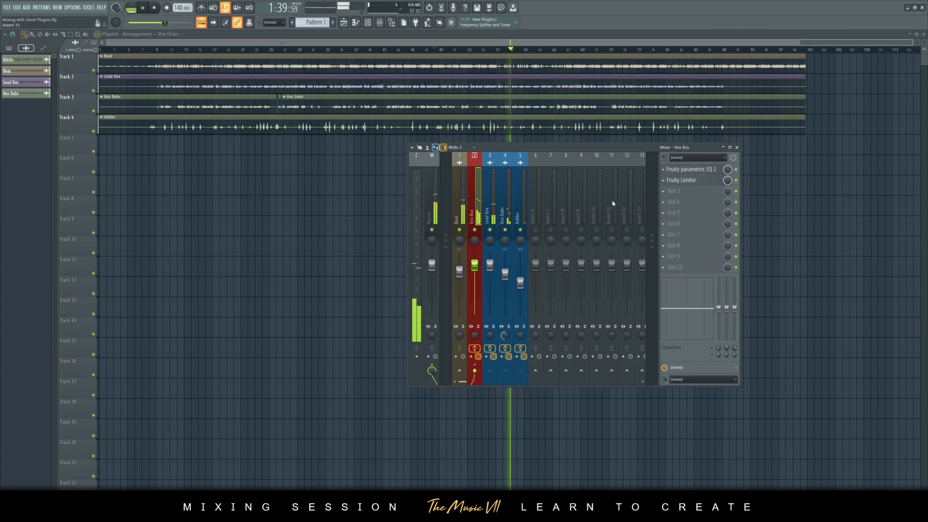
pyautogui.press('space')
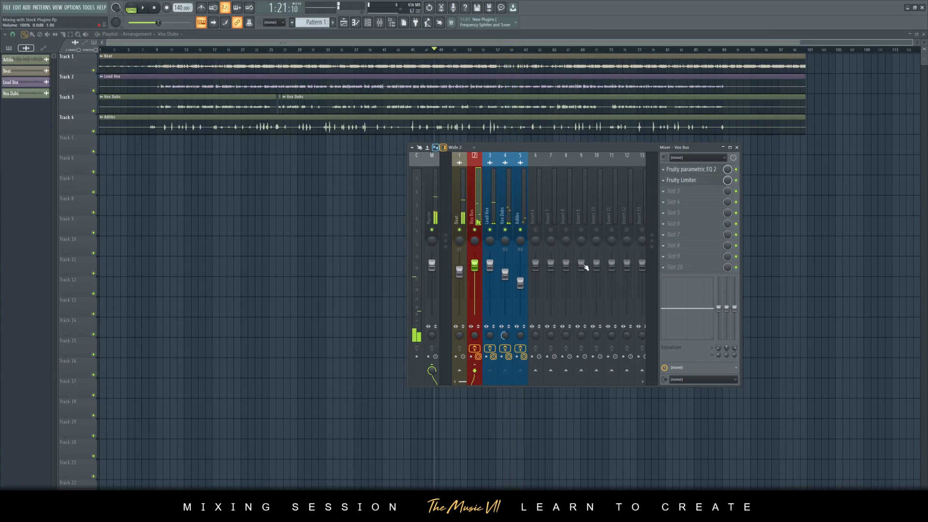
pyautogui.click(678, 191)
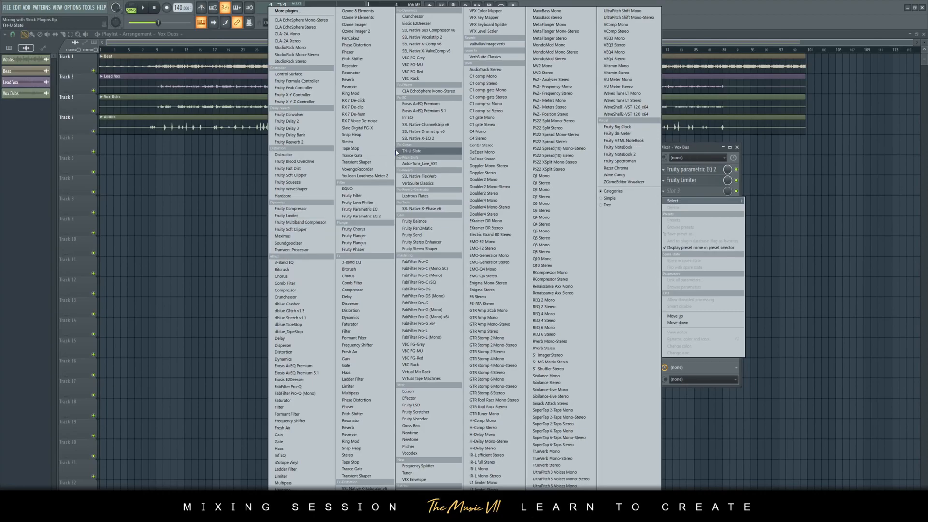
pyautogui.click(685, 153)
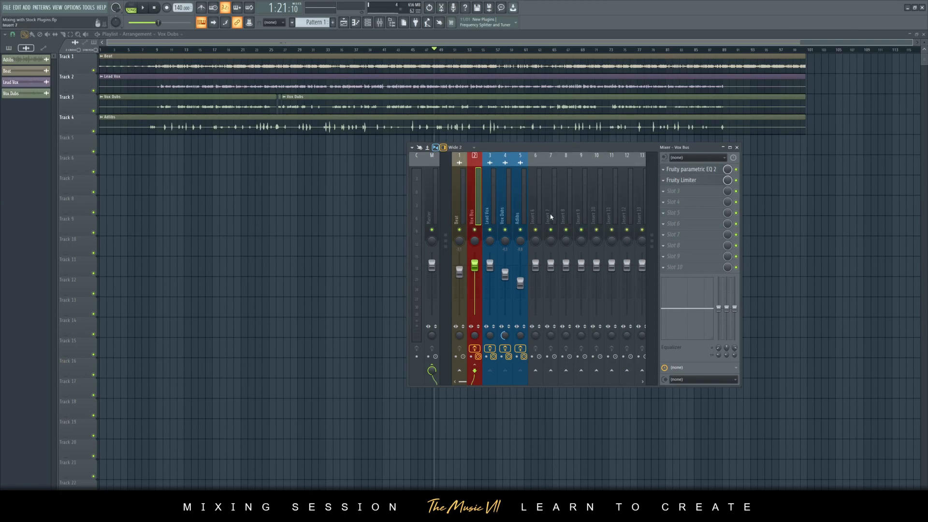
pyautogui.click(551, 215)
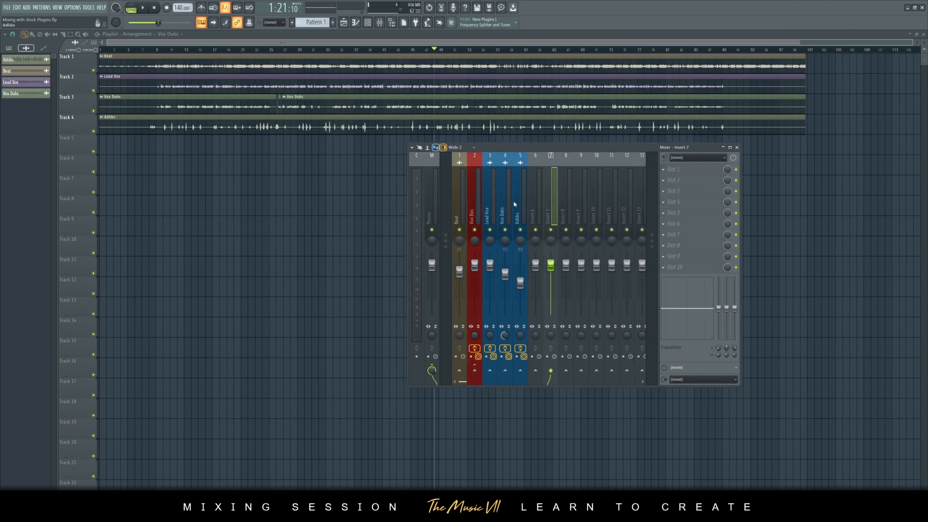
pyautogui.click(471, 213)
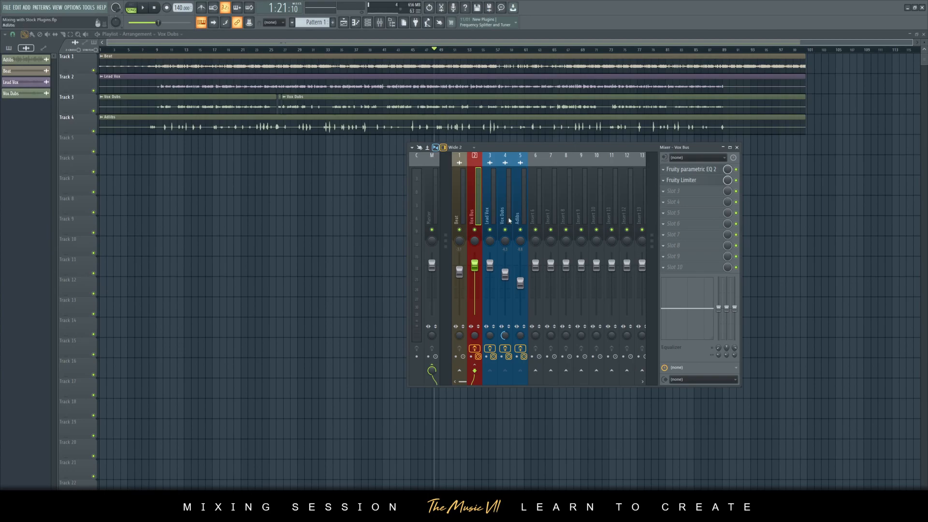
# Step: Add Fruity Reeverb 2 to slot 3 of the Vox Bus and move its window beside the mixer
pyautogui.click(685, 195)
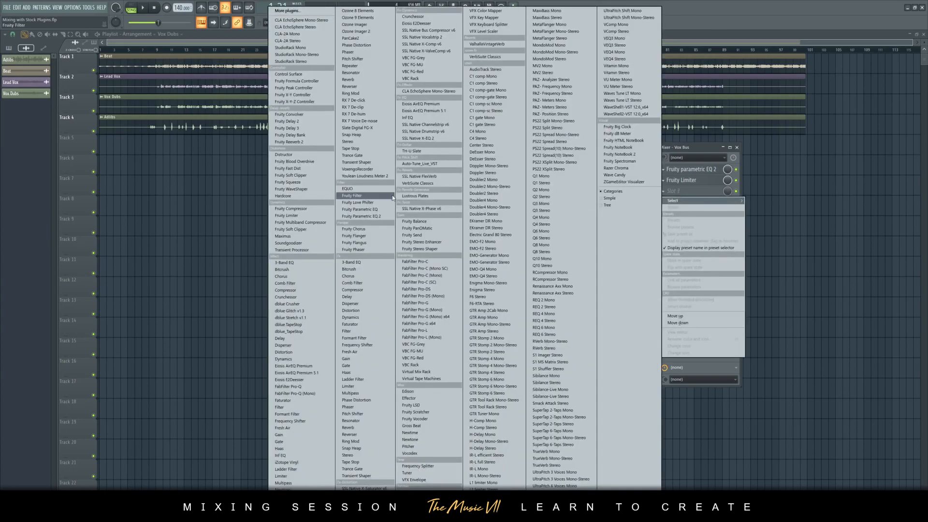
pyautogui.click(307, 141)
pyautogui.moveTo(163, 129); pyautogui.dragTo(268, 172)
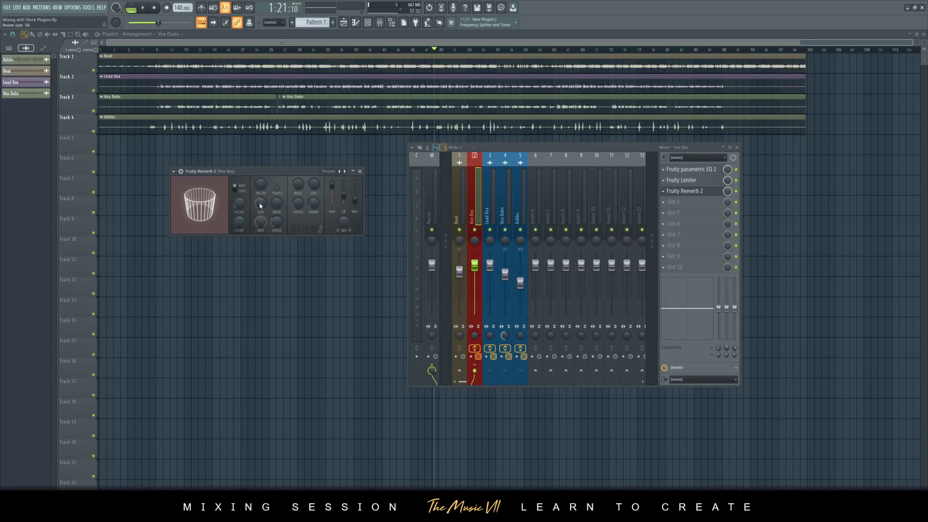
# Step: Lower the reverb's wet level during playback, close the plugin and save the project
pyautogui.press('space')
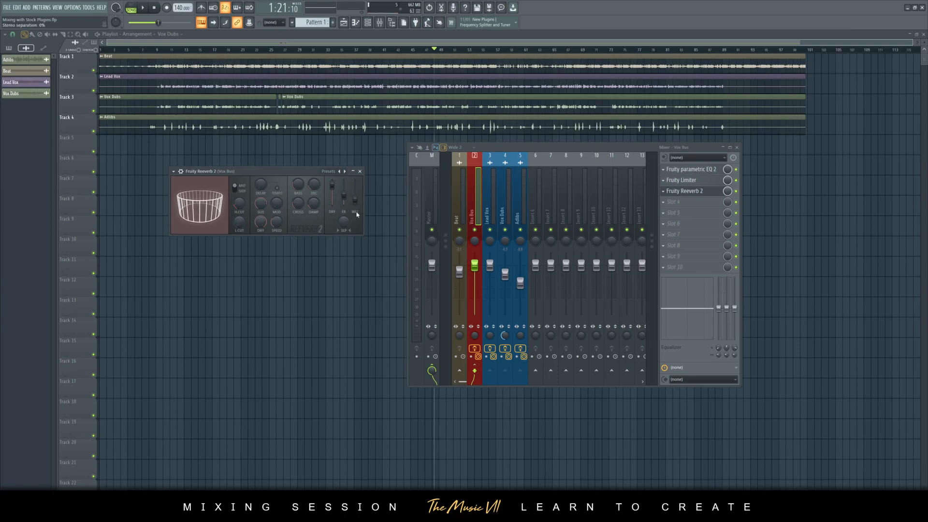
pyautogui.press('space')
pyautogui.moveTo(355, 185); pyautogui.dragTo(354, 200)
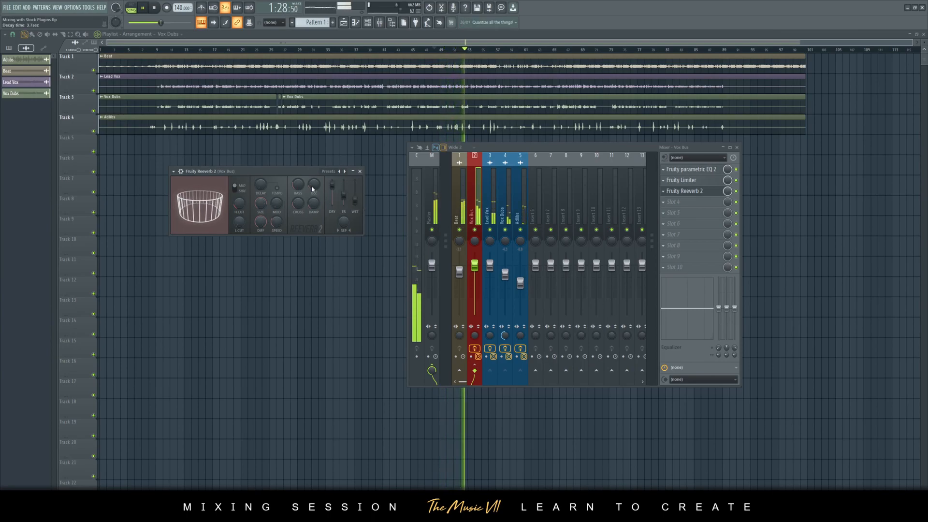
pyautogui.click(360, 172)
pyautogui.press('space')
pyautogui.hotkey('ctrl', 's')
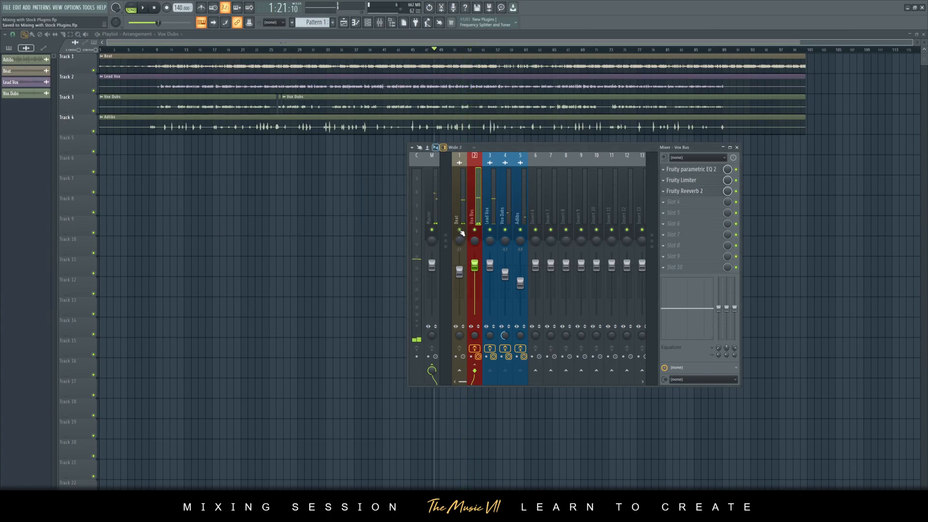
# Step: Mute the Beat track, play the vocals alone and reopen the Vox Bus Fruity Reeverb 2, then stop playback
pyautogui.click(459, 230)
pyautogui.press('space')
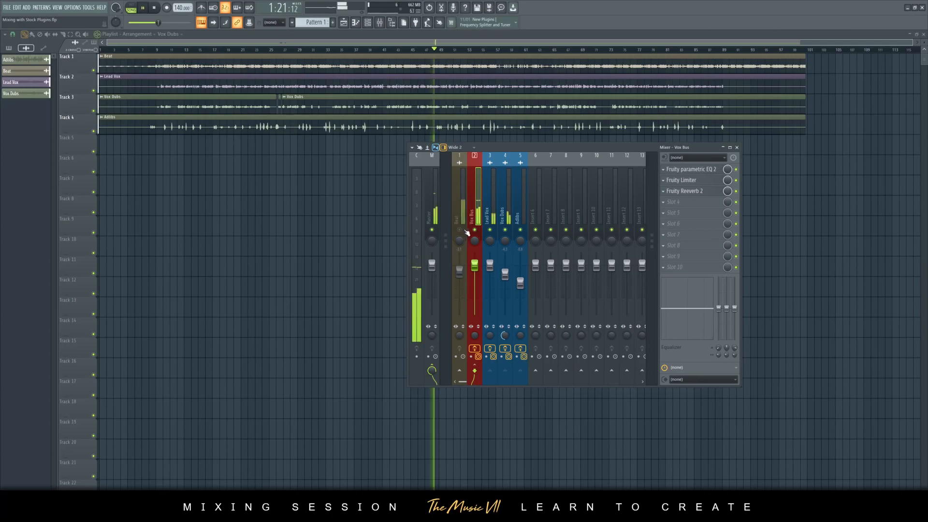
pyautogui.click(699, 193)
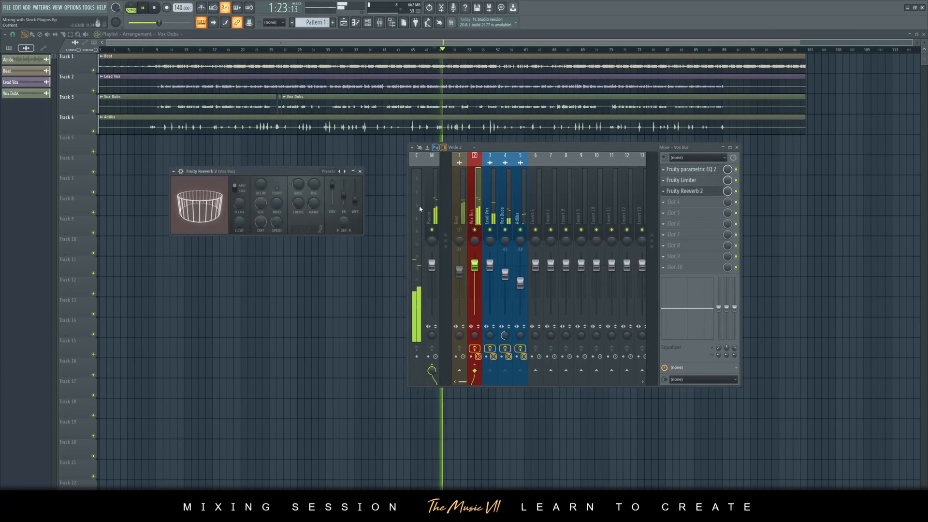
pyautogui.moveTo(271, 177); pyautogui.dragTo(280, 179)
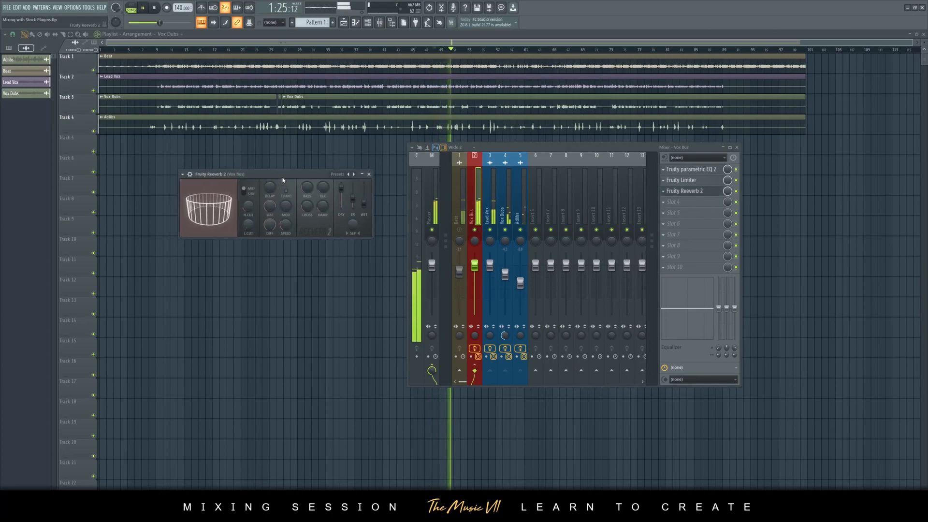
pyautogui.press('space')
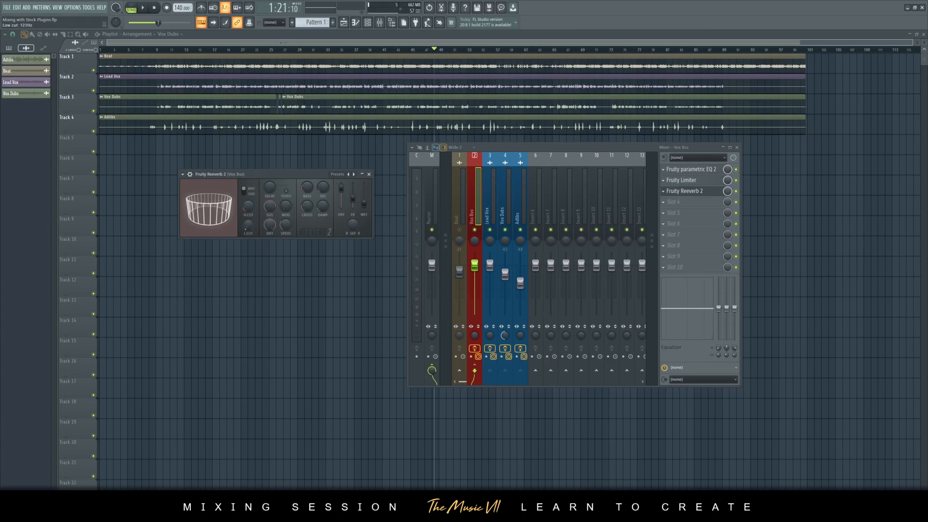
# Step: Raise the reverb's low cut while auditioning the vocals, stop playback and switch its input mode to Side
pyautogui.moveTo(249, 228); pyautogui.dragTo(249, 205)
pyautogui.press('space')
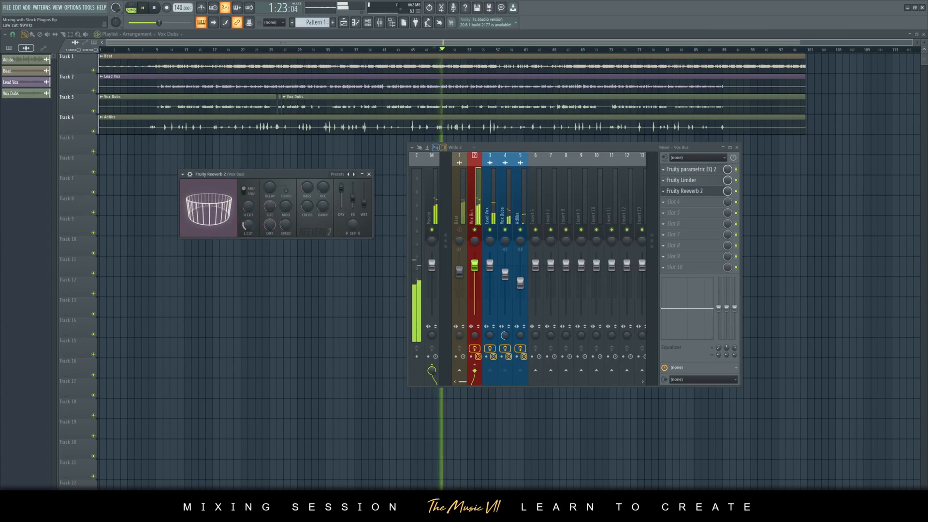
pyautogui.press('space')
pyautogui.click(247, 194)
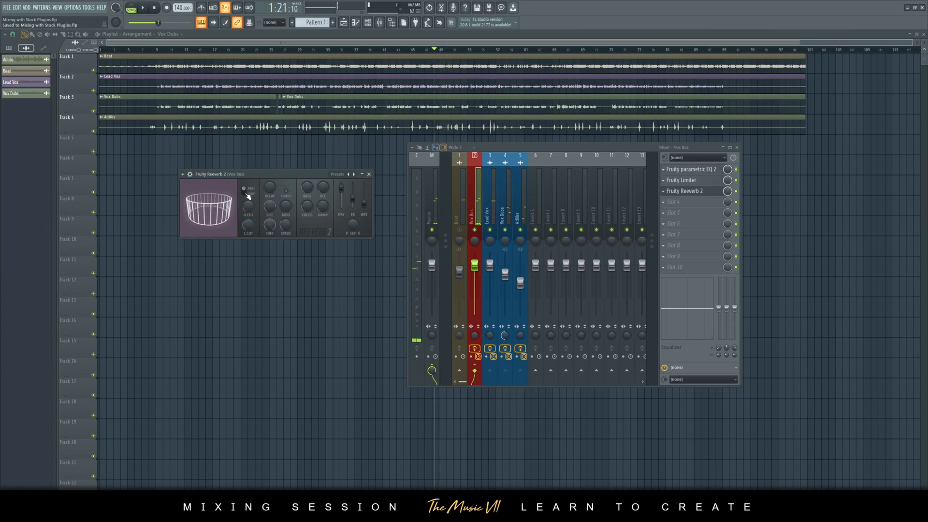
# Step: Raise the reverb's wet level to about 43% while auditioning the vocals, close the plugin and save the project
pyautogui.press('space')
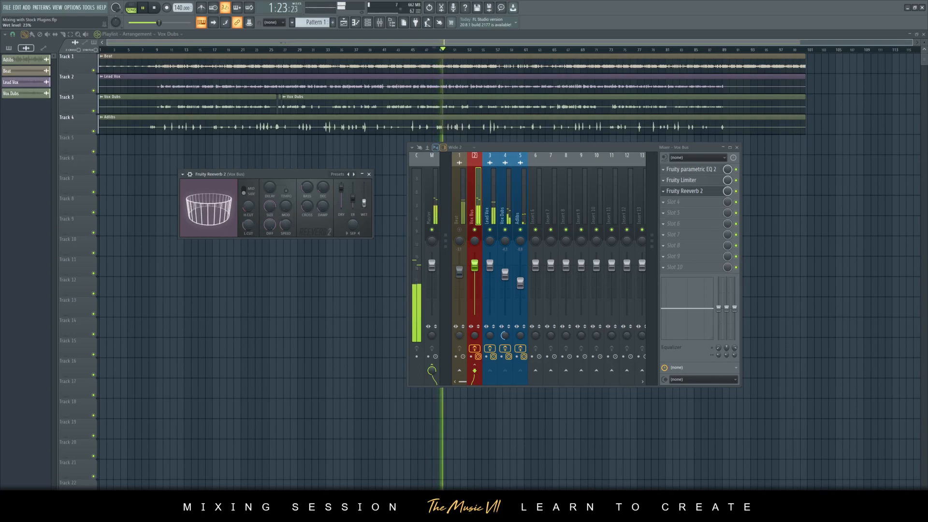
pyautogui.moveTo(364, 203); pyautogui.dragTo(364, 200)
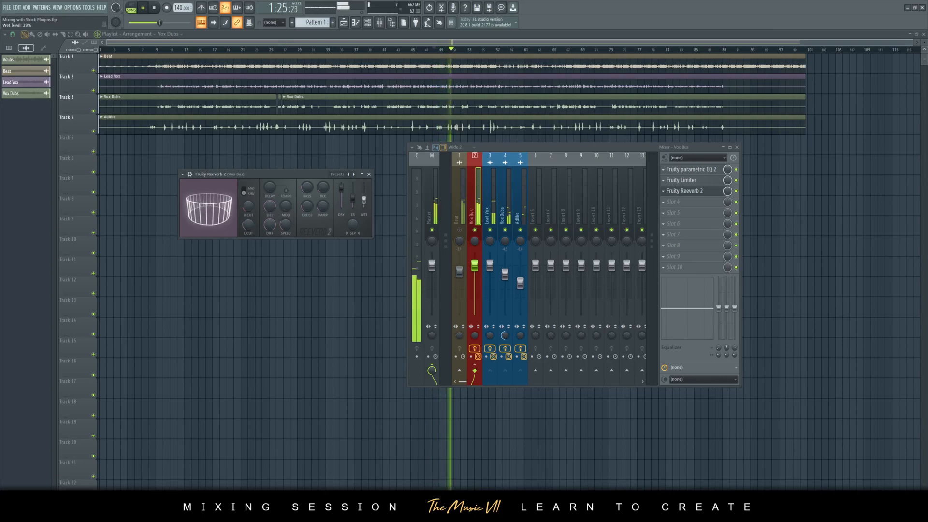
pyautogui.press('space')
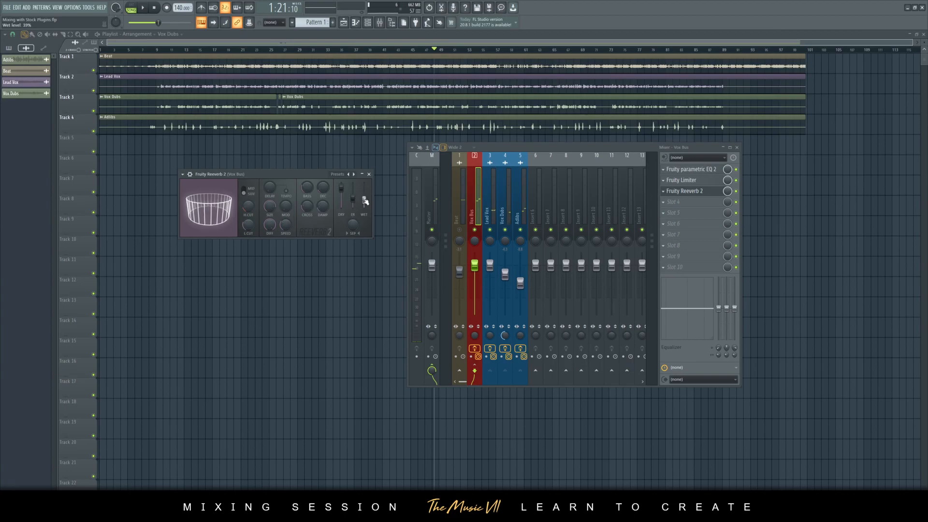
pyautogui.press('space')
pyautogui.scroll(5, 365, 201)
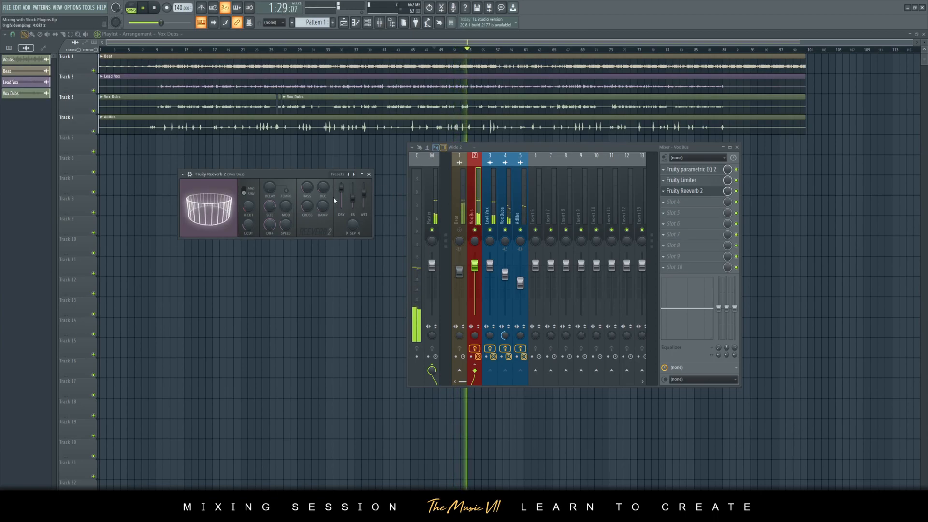
pyautogui.scroll(2, 365, 192)
pyautogui.press('space')
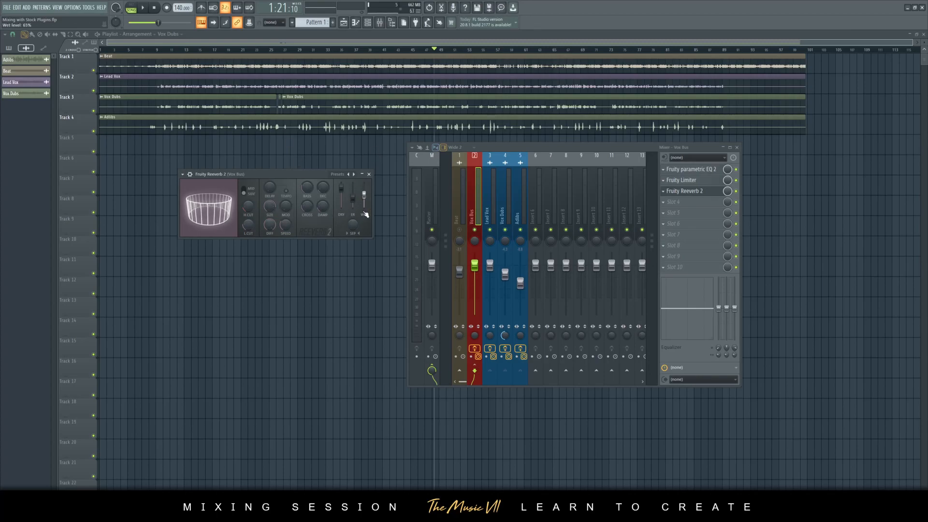
pyautogui.press('space')
pyautogui.click(368, 174)
pyautogui.hotkey('ctrl', 's')
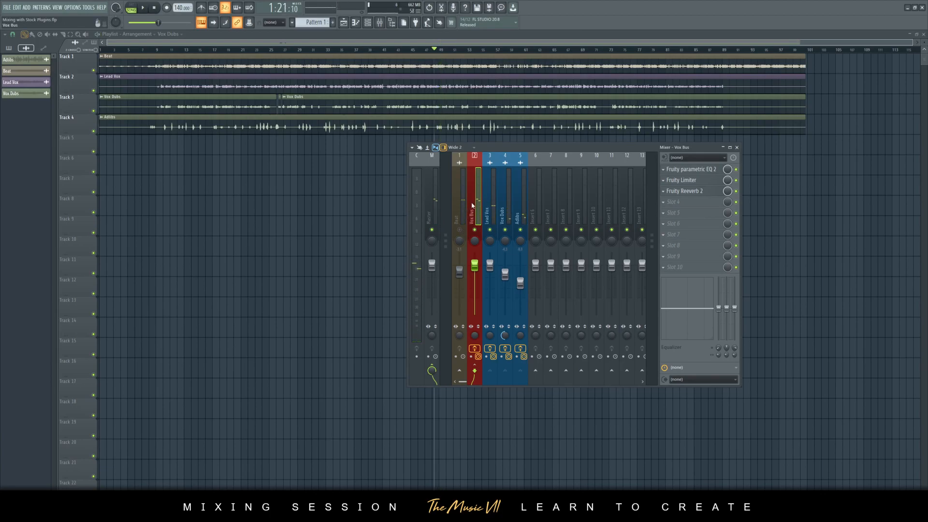
# Step: Reopen Fruity Reeverb 2 on the Vox Bus and audition its stereo separation at extreme settings, including 100%
pyautogui.press('space')
pyautogui.click(710, 191)
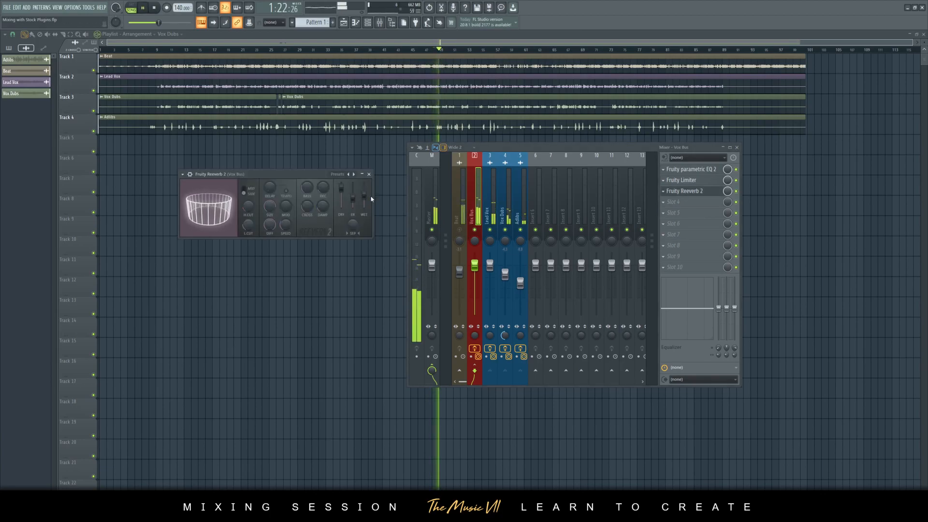
pyautogui.press('space')
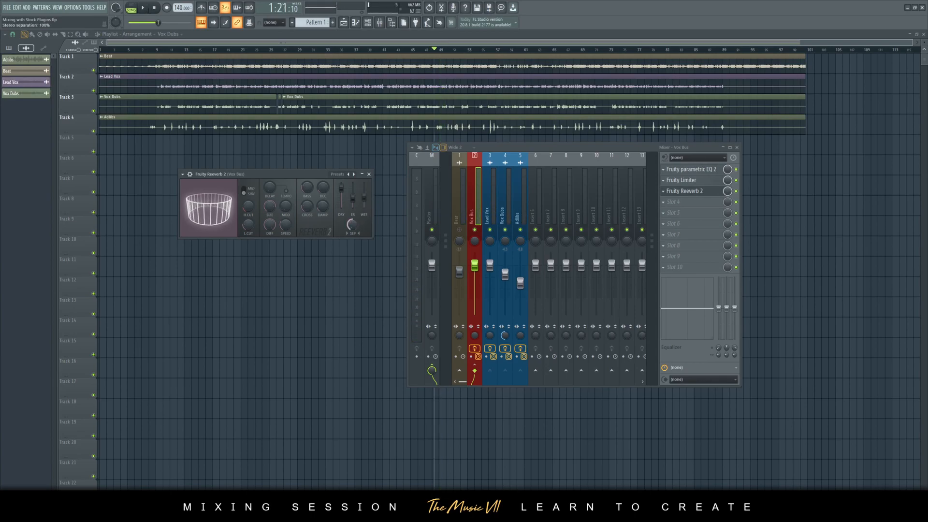
pyautogui.press('space')
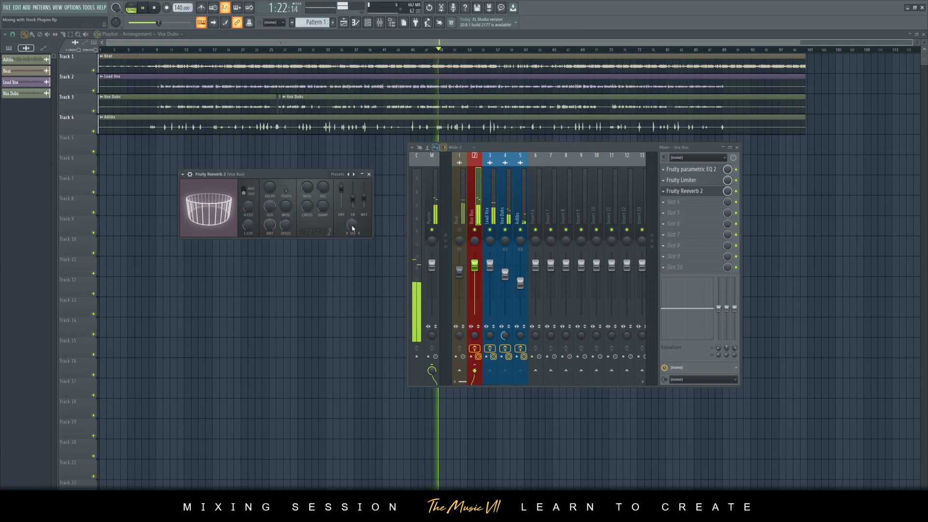
pyautogui.press('space')
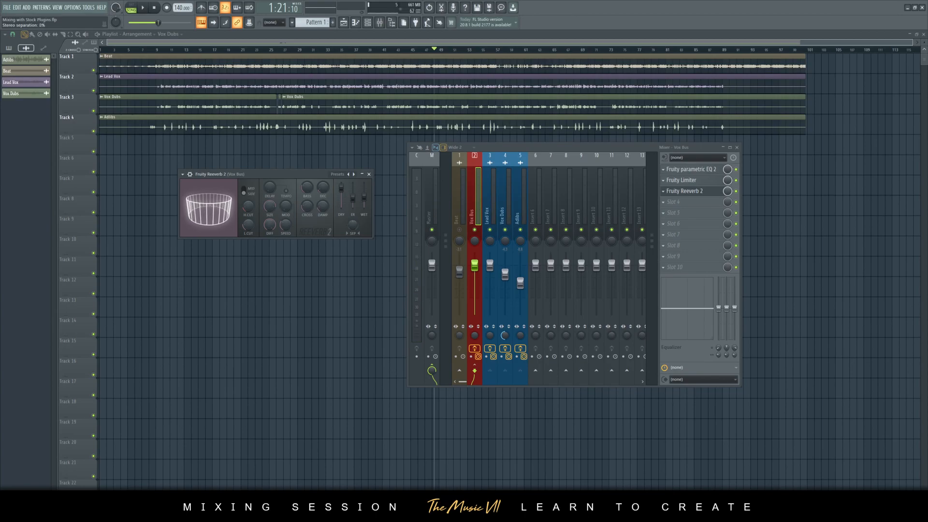
pyautogui.press('space')
pyautogui.press('space')
# Step: Set the reverb's stereo separation to about 30%, auditioning the vocals between adjustments
pyautogui.moveTo(353, 224); pyautogui.dragTo(352, 205)
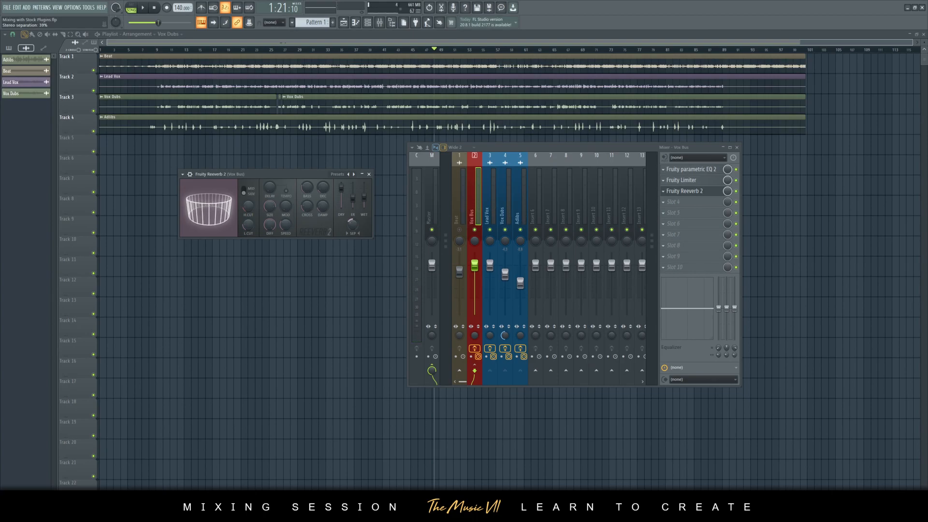
pyautogui.press('space')
pyautogui.press('space')
pyautogui.moveTo(353, 224); pyautogui.dragTo(353, 227)
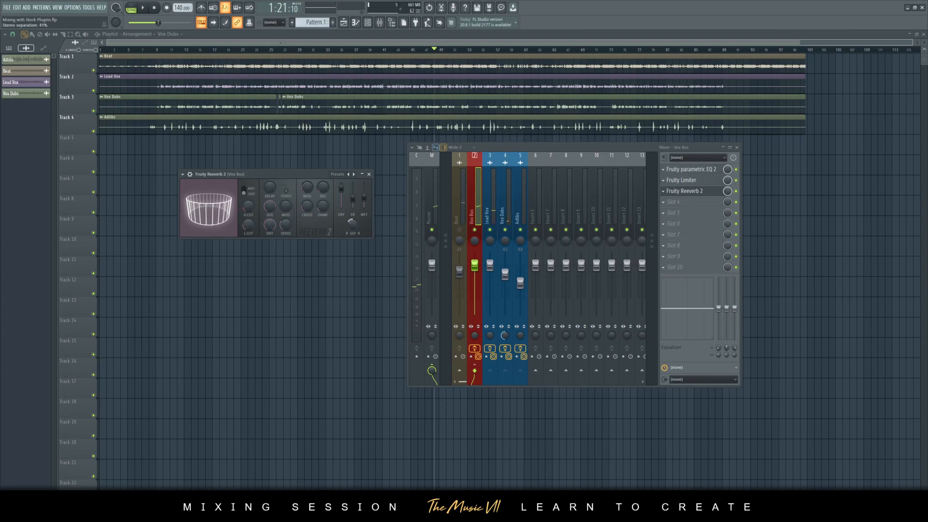
pyautogui.rightClick(353, 230)
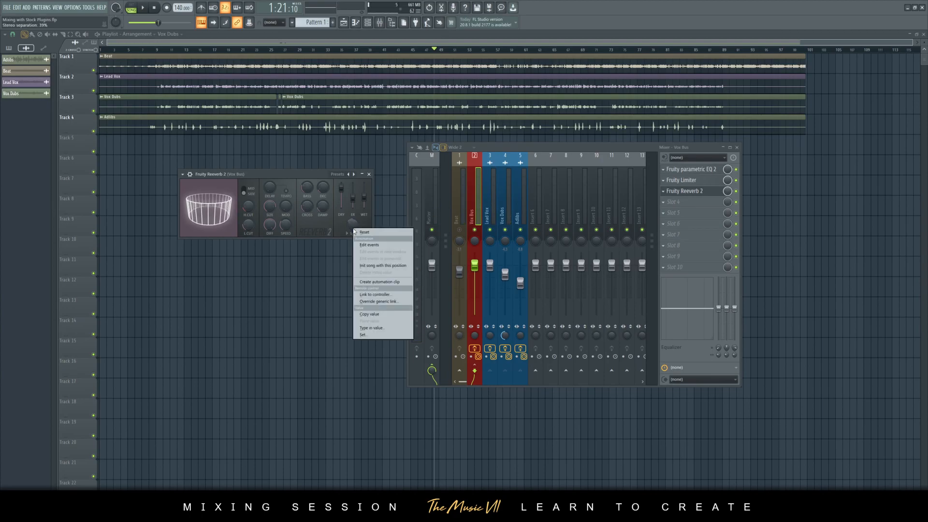
pyautogui.click(377, 333)
pyautogui.press('Escape')
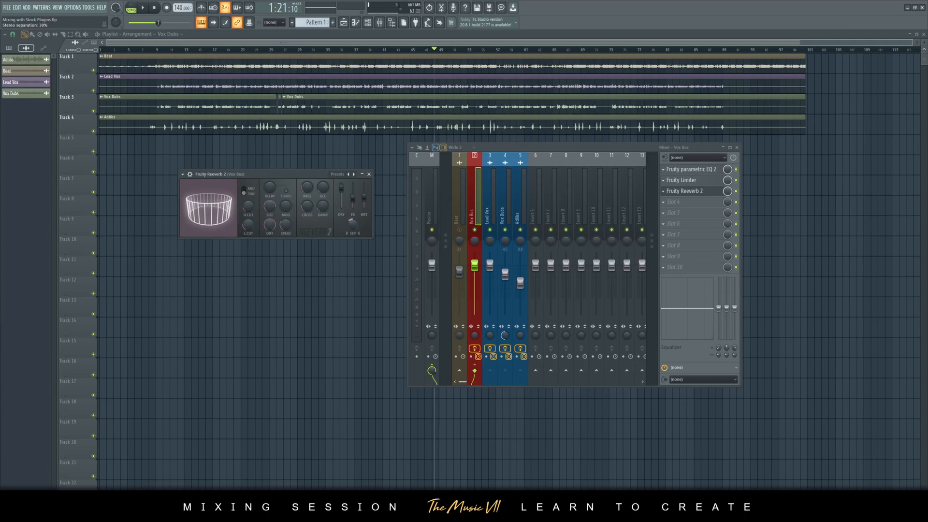
# Step: Close the reverb during playback, select and unmute the Beat track, and save the project
pyautogui.press('space')
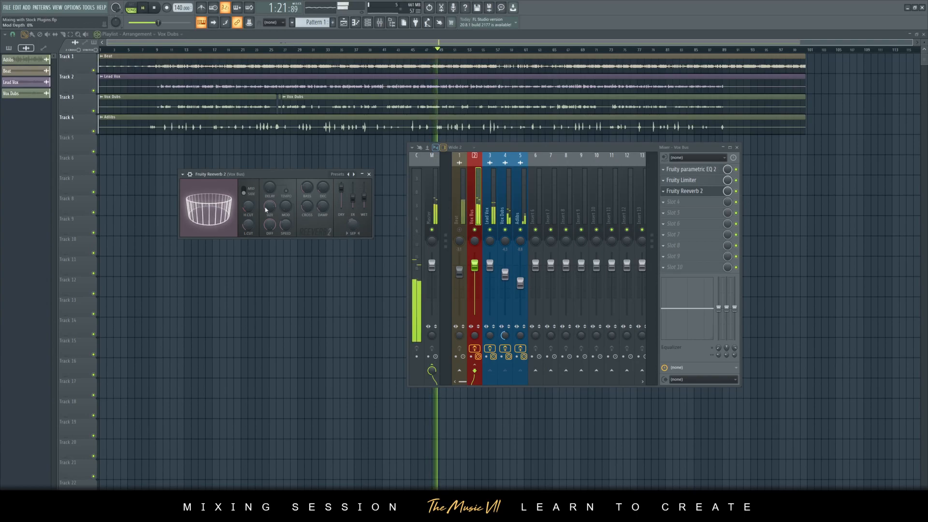
pyautogui.click(367, 175)
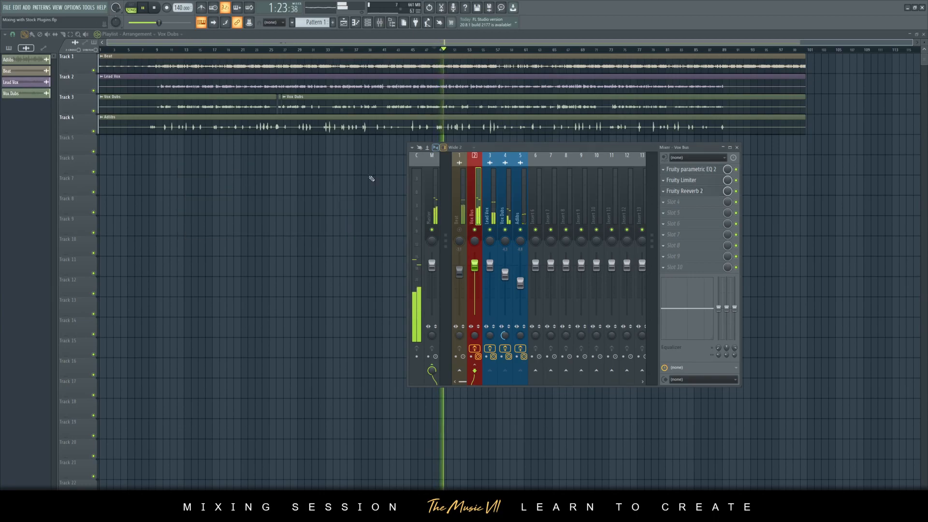
pyautogui.click(461, 206)
pyautogui.hotkey('ctrl', 's')
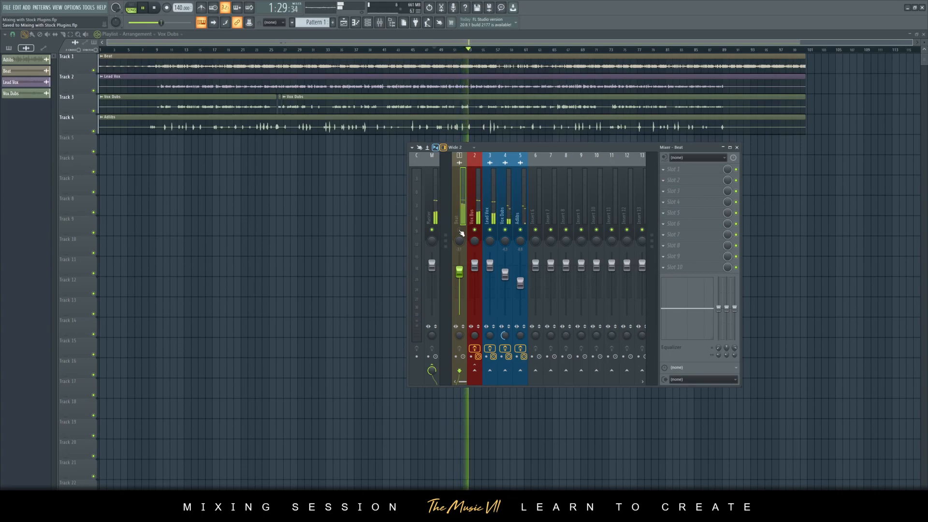
pyautogui.press('space')
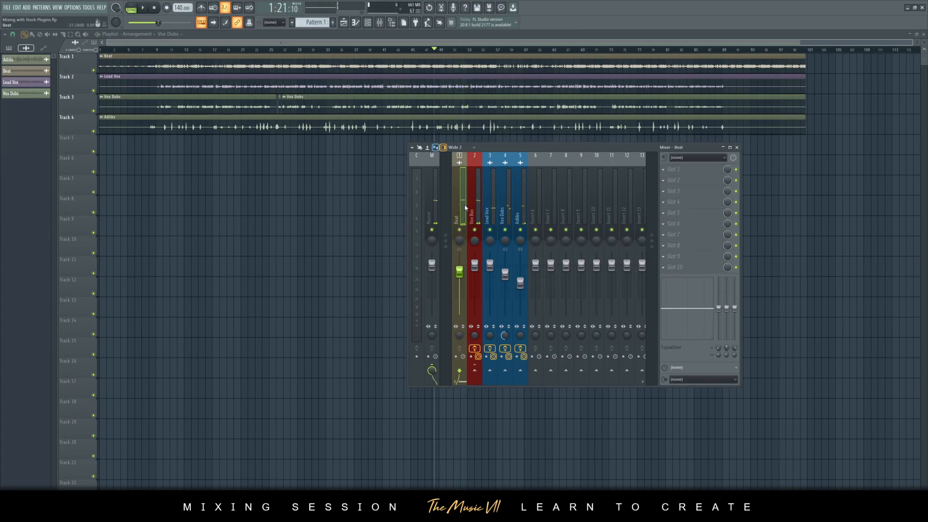
# Step: Play the full mix, raise the Adlibs track's volume slightly and save the project
pyautogui.press('space')
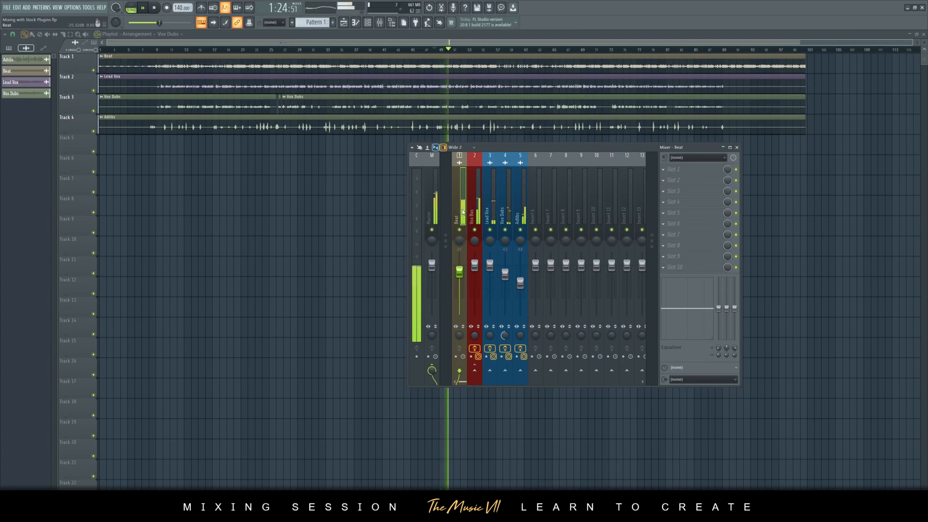
pyautogui.hotkey('ctrl', 's')
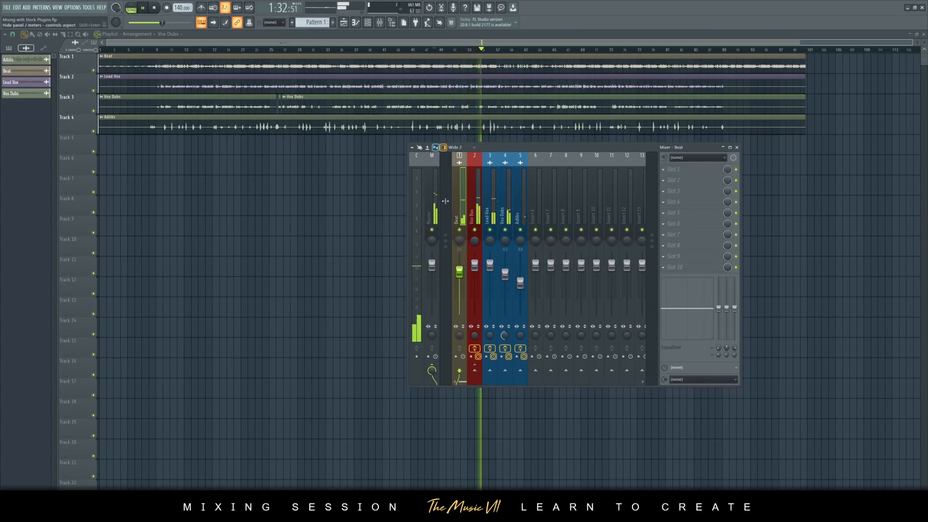
pyautogui.click(504, 208)
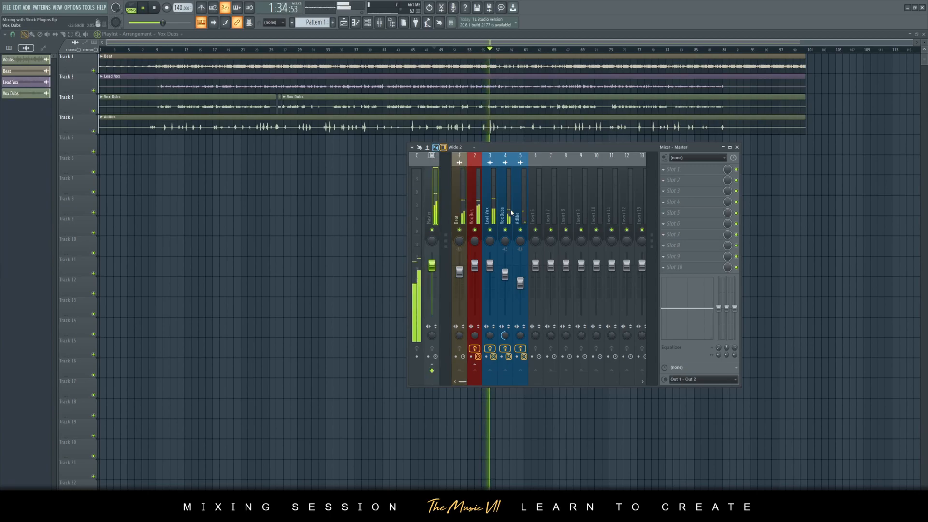
pyautogui.click(523, 218)
pyautogui.moveTo(523, 286); pyautogui.dragTo(524, 279)
pyautogui.press('space')
pyautogui.hotkey('ctrl', 's')
# Step: Add Fruity Compressor to slot 4 of Adlibs with threshold -34.5 dB and ratio 4.5:1, raise its gain during playback and close it
pyautogui.click(683, 203)
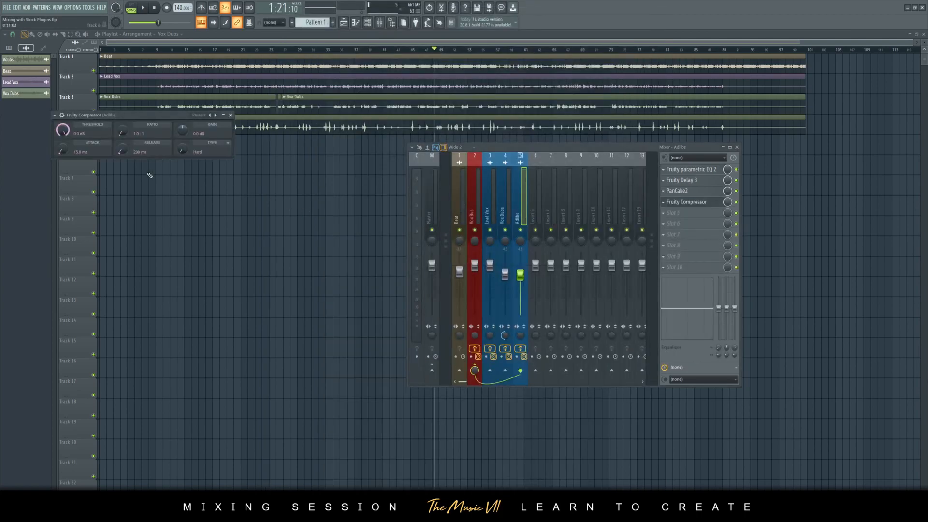
pyautogui.moveTo(140, 115); pyautogui.dragTo(303, 183)
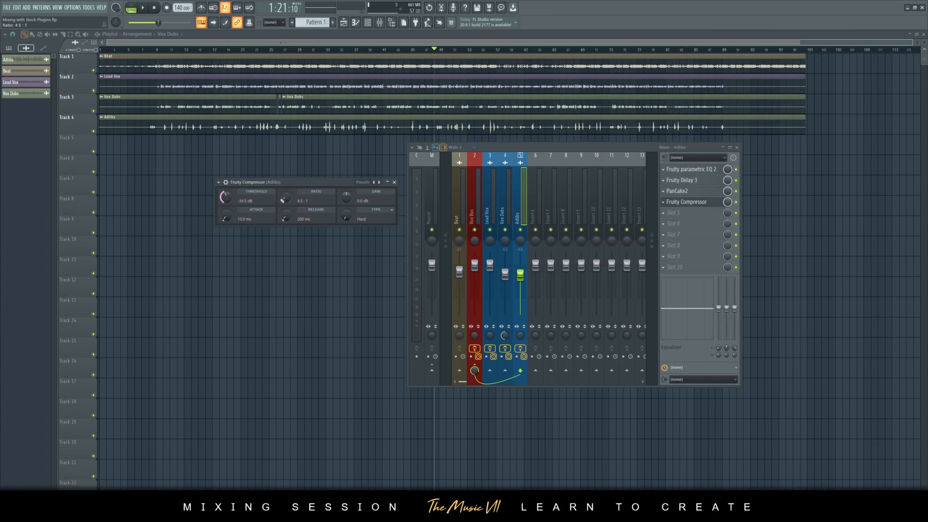
pyautogui.press('space')
pyautogui.moveTo(347, 197); pyautogui.dragTo(346, 191)
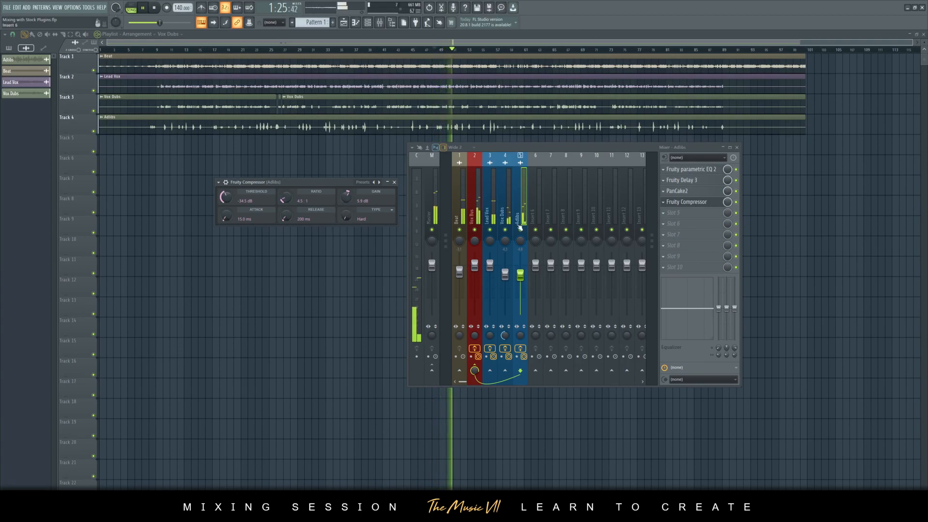
pyautogui.moveTo(347, 197); pyautogui.dragTo(347, 196)
pyautogui.click(395, 182)
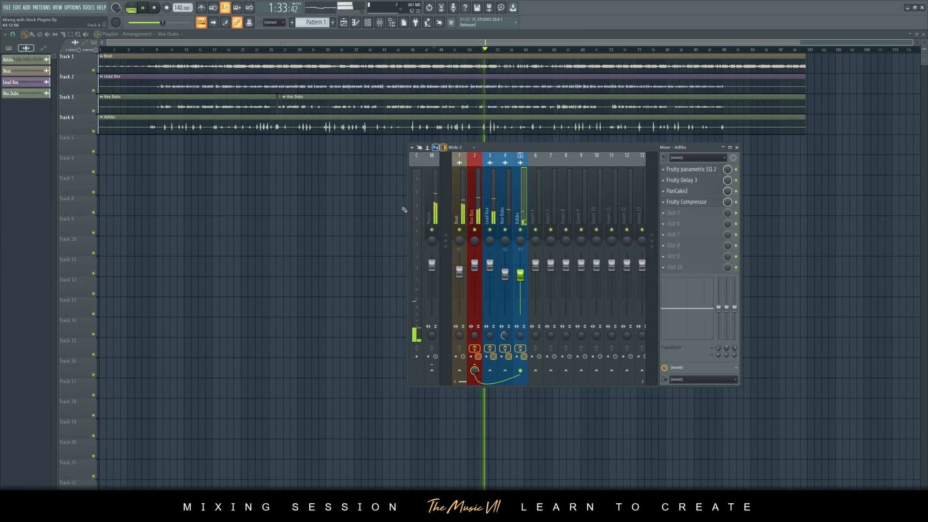
# Step: Check the Vox Bus and Master levels, lower the low shelf of the Vox Bus track's built-in EQ and play it back
pyautogui.click(476, 198)
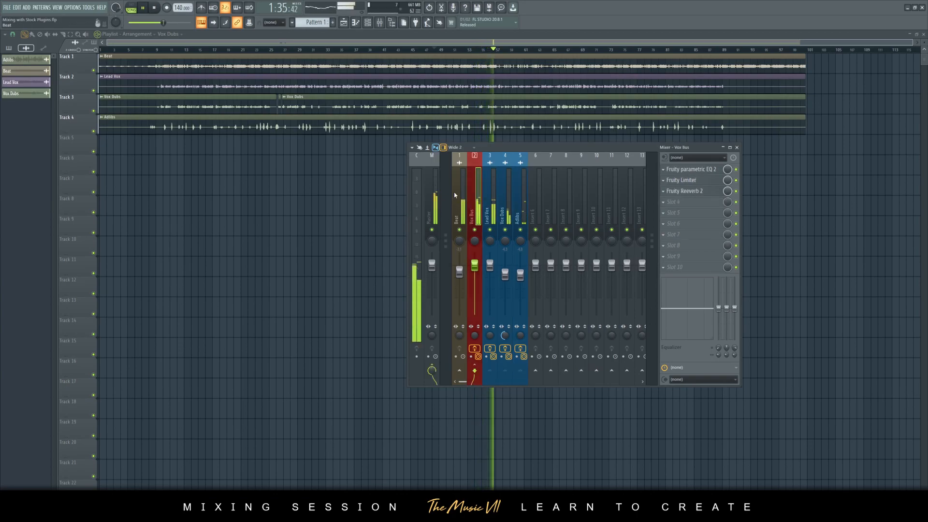
pyautogui.click(432, 189)
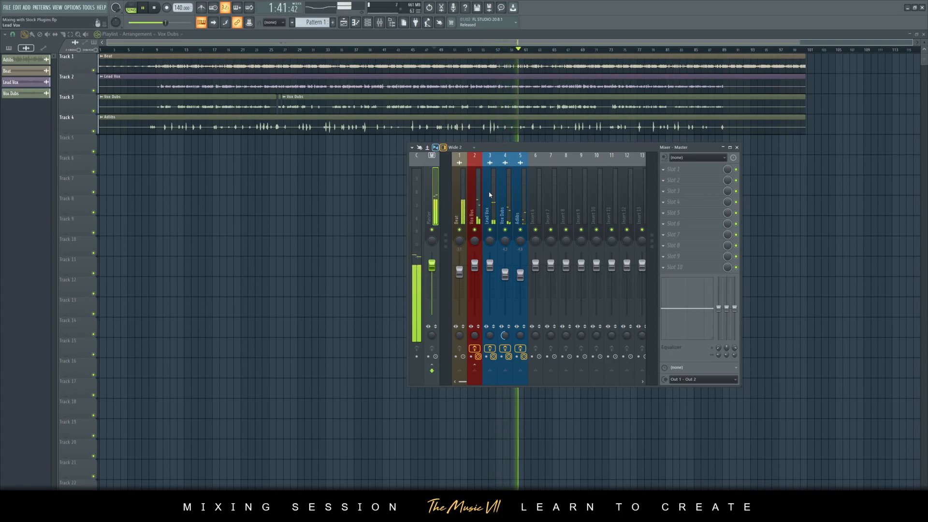
pyautogui.click(473, 202)
pyautogui.press('space')
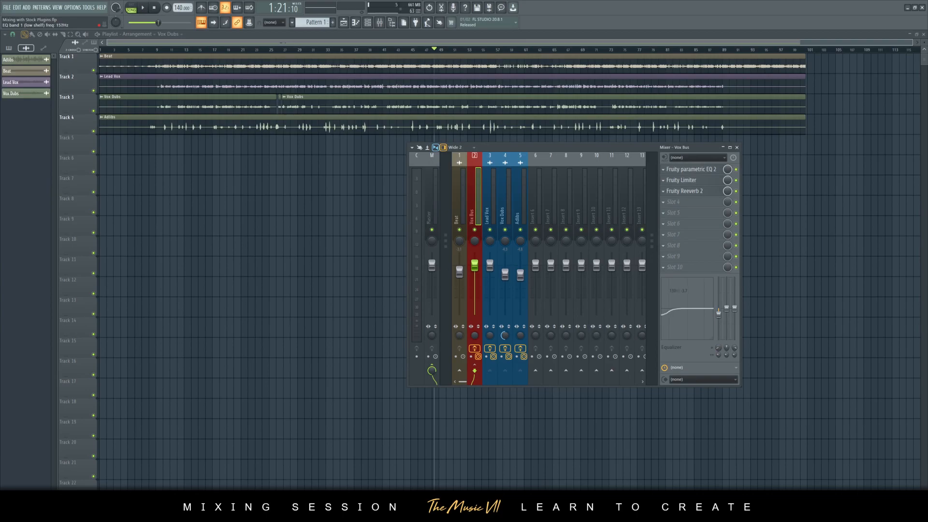
pyautogui.press('space')
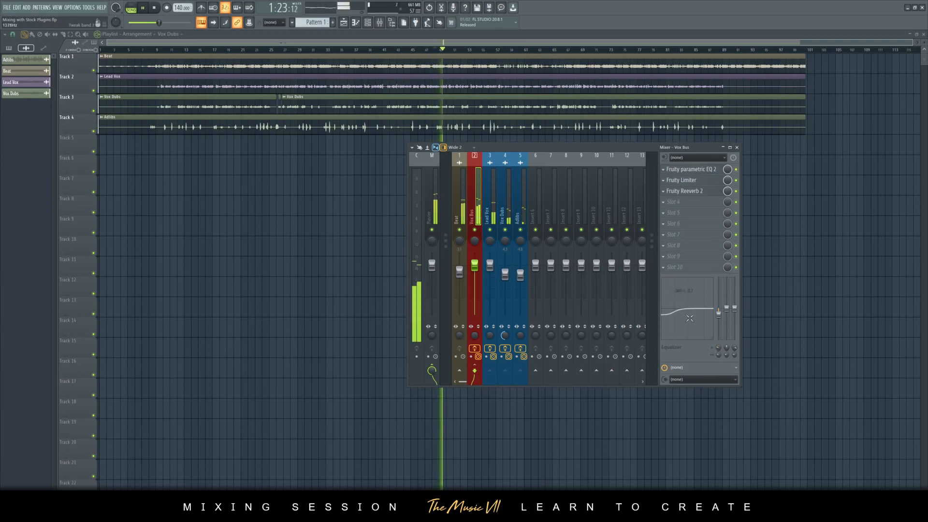
# Step: Ease the low-shelf cut on the Vox Bus, play the mix, save the project and check the Fruity Reeverb 2 settings
pyautogui.press('space')
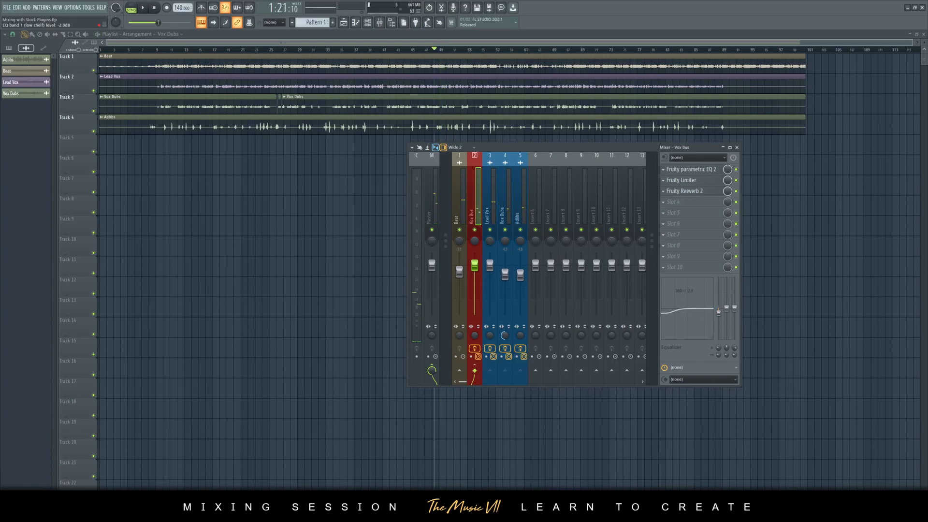
pyautogui.press('space')
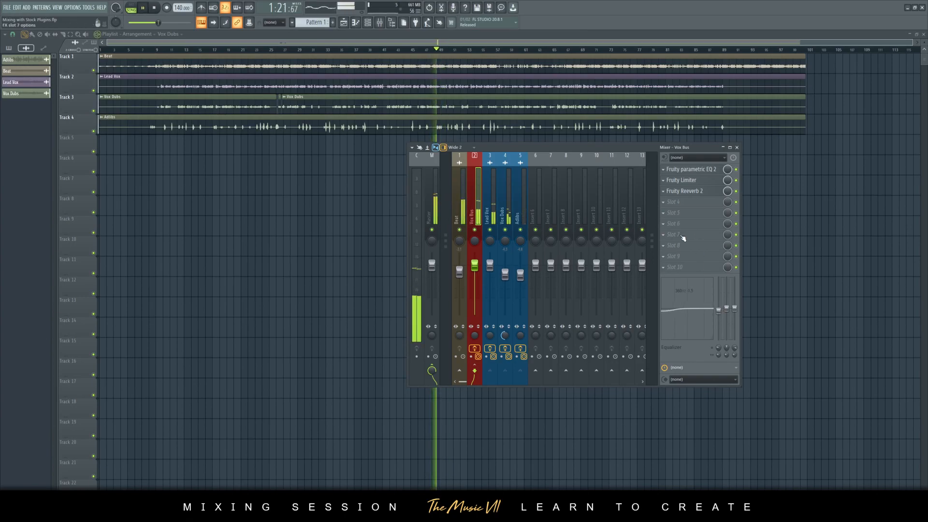
pyautogui.hotkey('ctrl', 's')
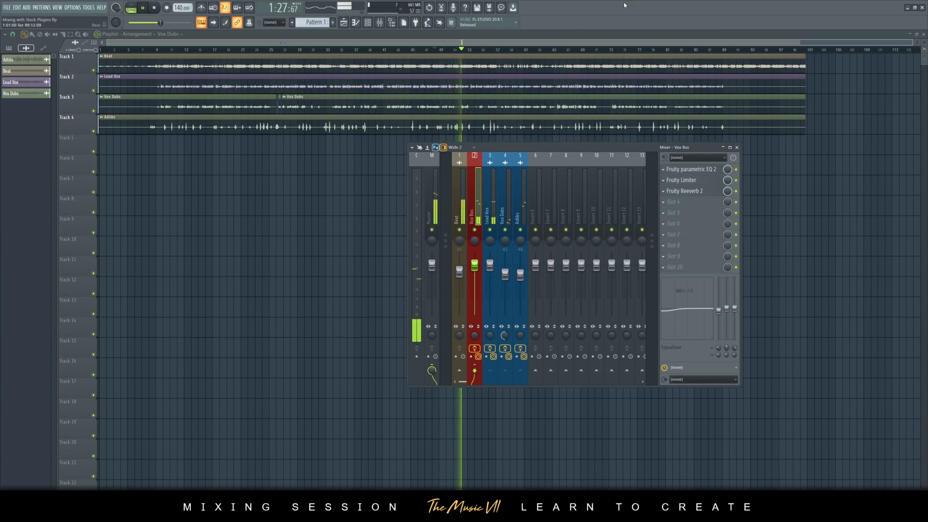
pyautogui.press('space')
pyautogui.click(685, 190)
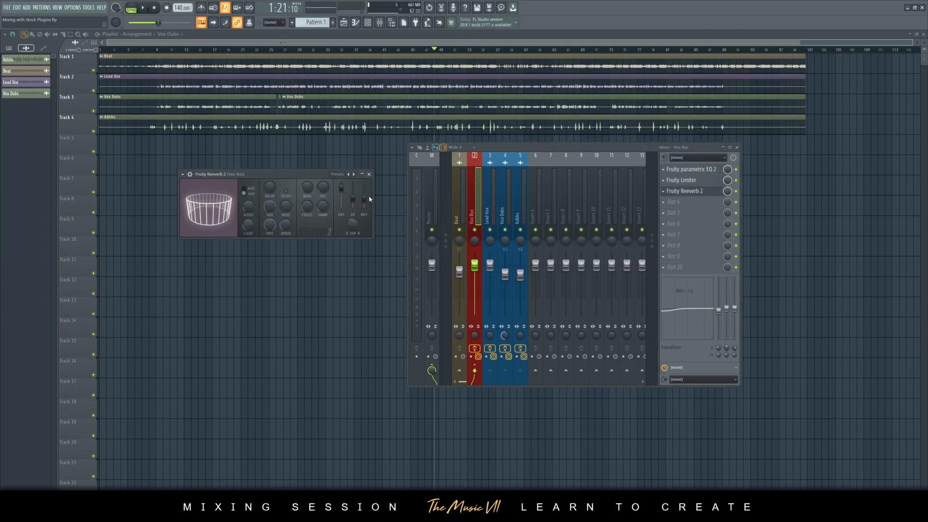
pyautogui.click(368, 174)
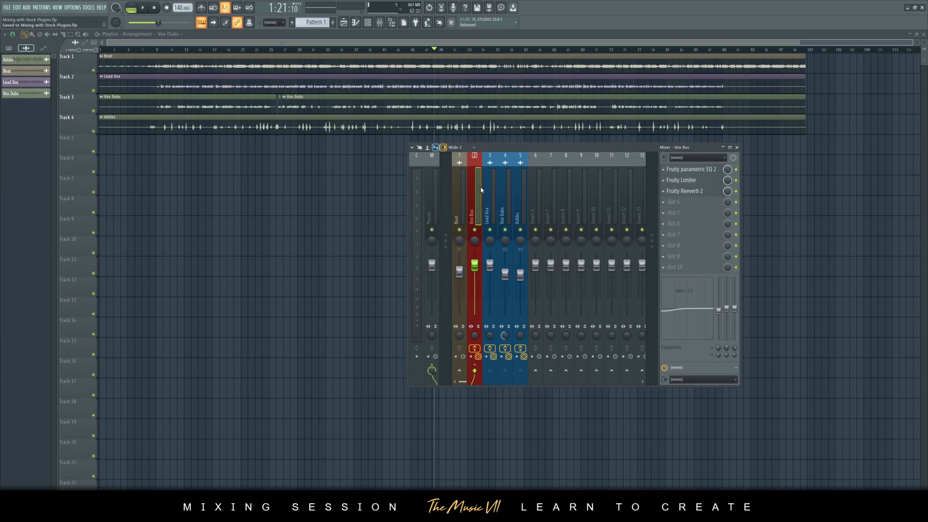
# Step: Add Fruity Limiter to slot 1 of the Master and lower its compressor threshold to about -11.2 dB
pyautogui.click(437, 182)
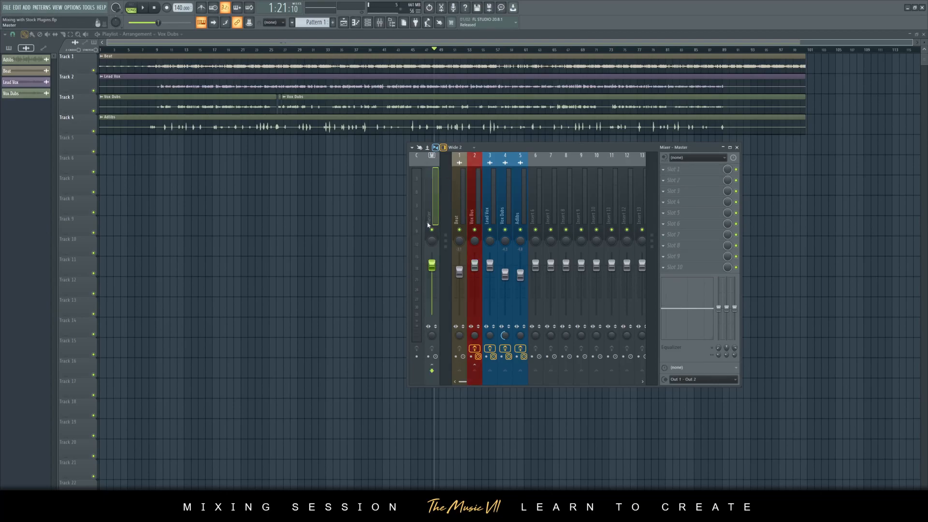
pyautogui.click(695, 173)
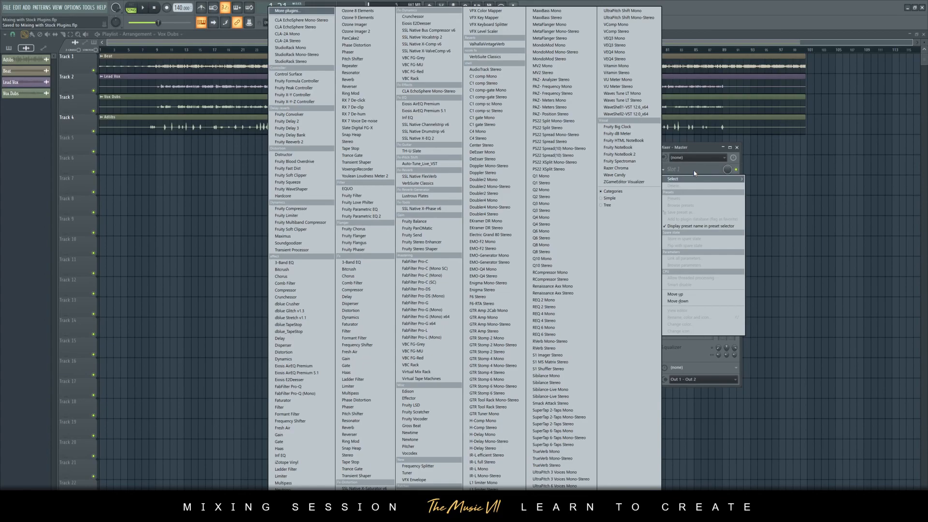
pyautogui.click(304, 216)
pyautogui.moveTo(118, 87); pyautogui.dragTo(263, 150)
pyautogui.click(239, 260)
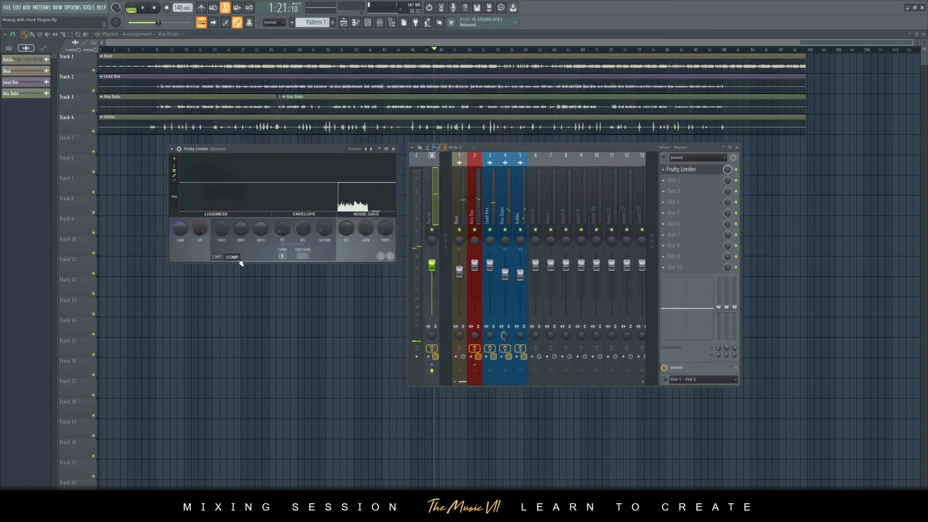
pyautogui.moveTo(223, 228); pyautogui.dragTo(223, 249)
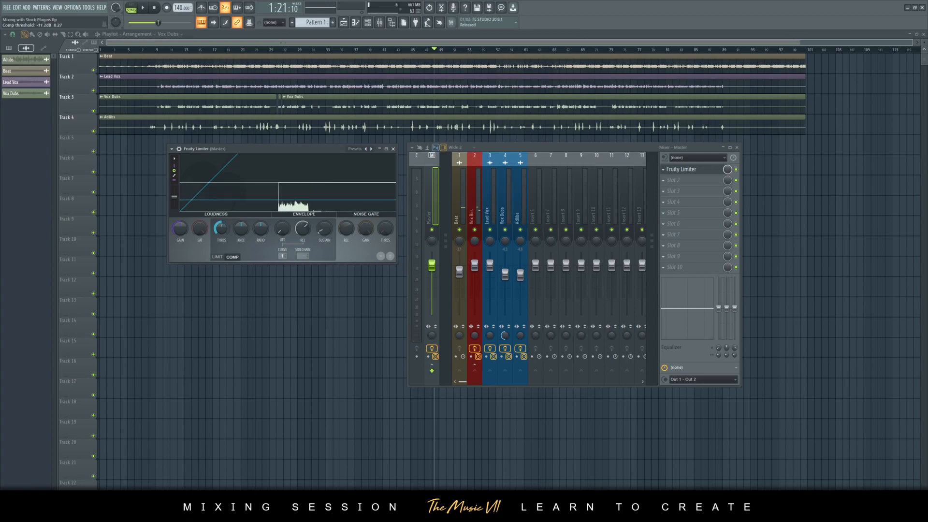
# Step: Play the mix with the Master's Fruity Limiter bypassed and check the output level
pyautogui.click(737, 169)
pyautogui.press('space')
pyautogui.press('space')
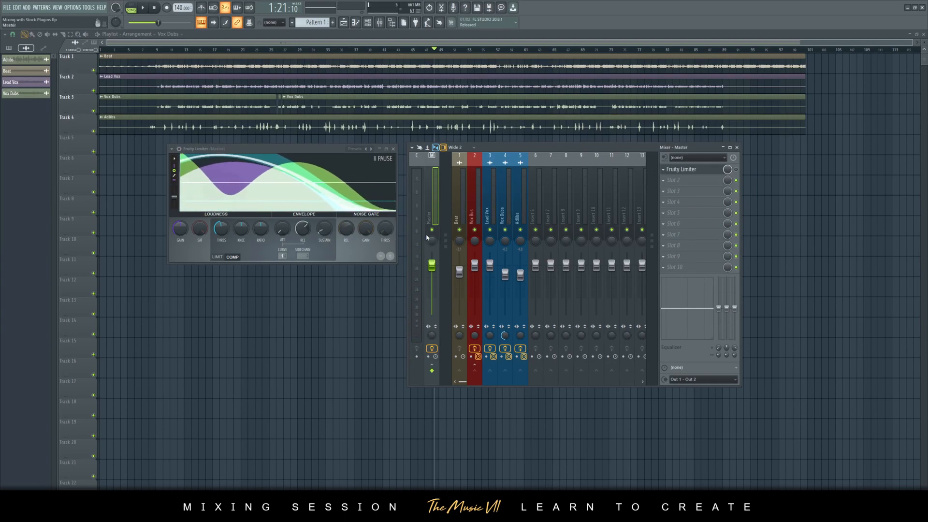
pyautogui.press('space')
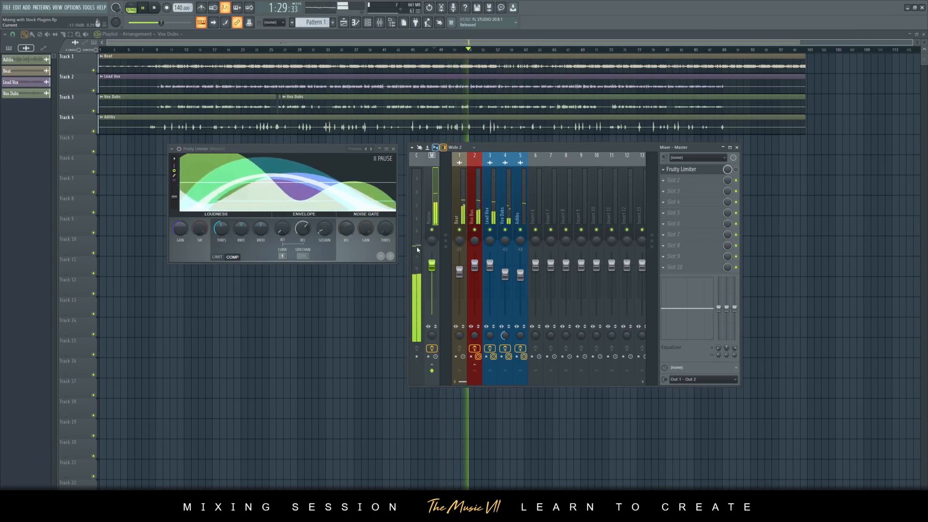
pyautogui.press('space')
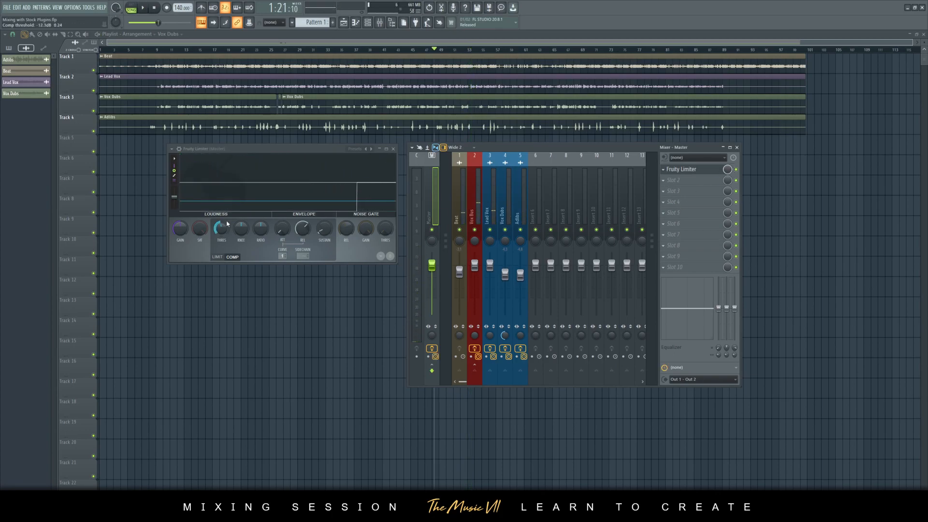
# Step: Lower the Master compressor's threshold past -14.7 dB, raise its ratio to about 2.3:1 during playback and save the project
pyautogui.click(233, 257)
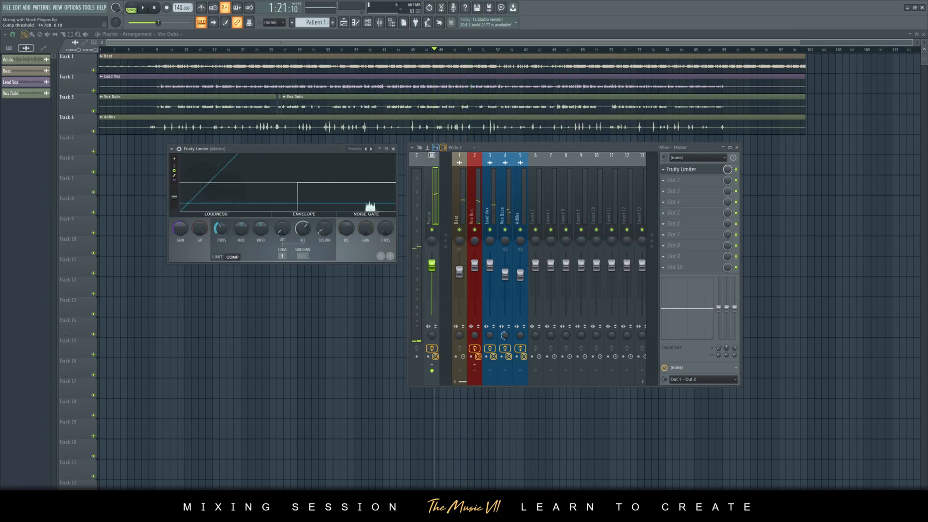
pyautogui.press('space')
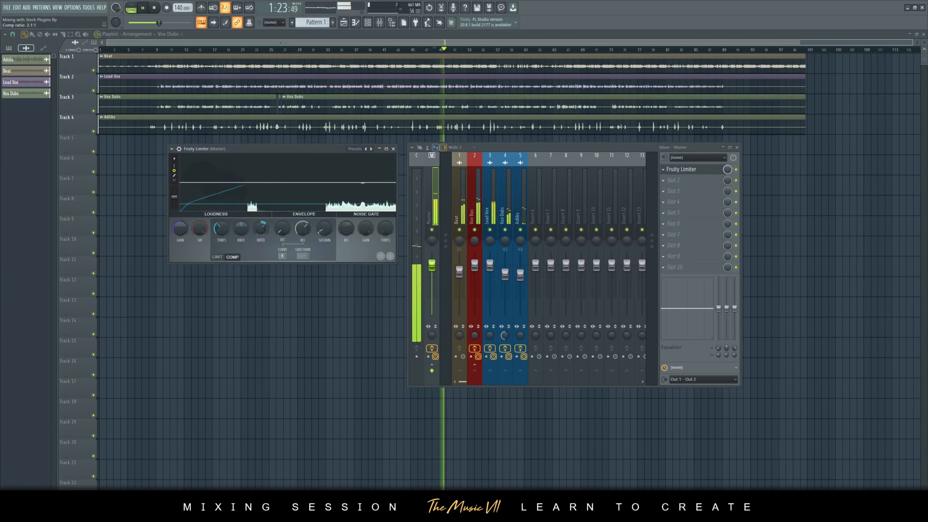
pyautogui.press('space')
pyautogui.hotkey('ctrl', 's')
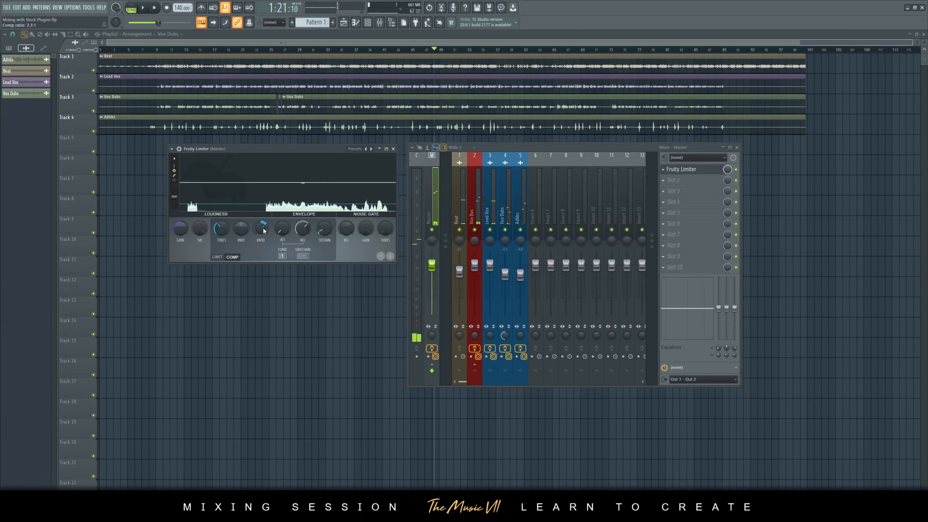
pyautogui.moveTo(266, 231); pyautogui.dragTo(225, 232)
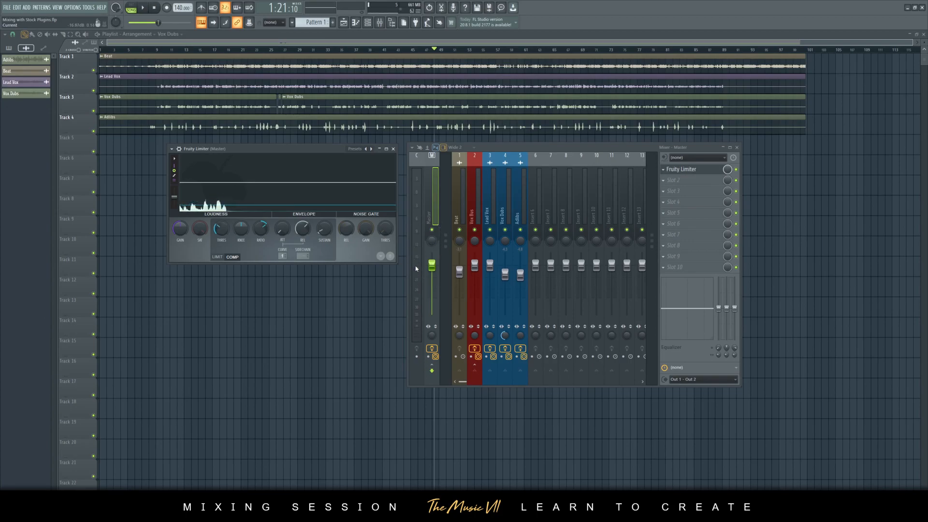
# Step: Compare the mix during playback with the Master's Fruity Limiter bypassed, and re-enable the effect
pyautogui.press('space')
pyautogui.click(736, 169)
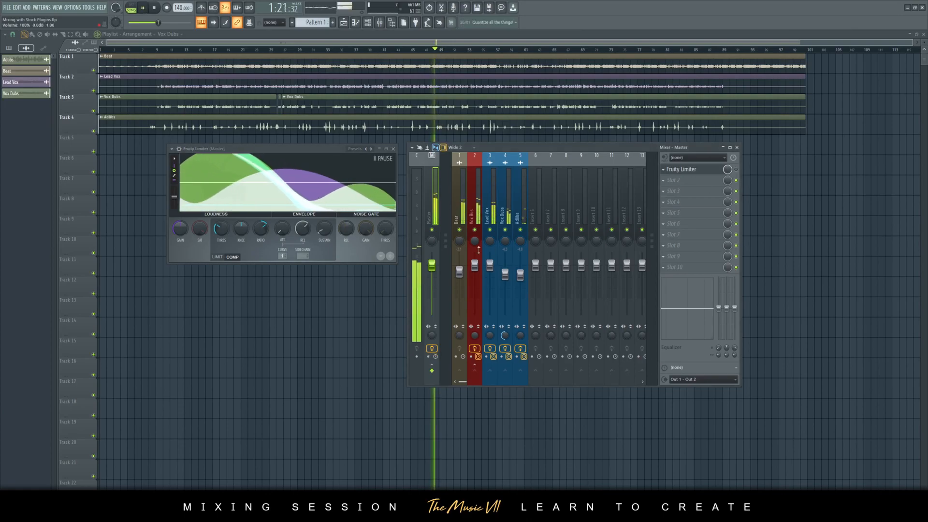
pyautogui.press('space')
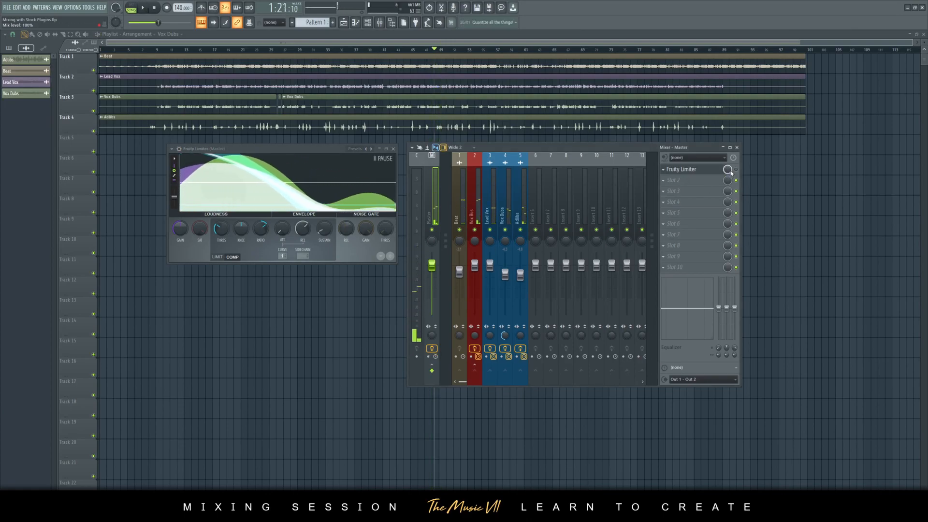
pyautogui.click(736, 170)
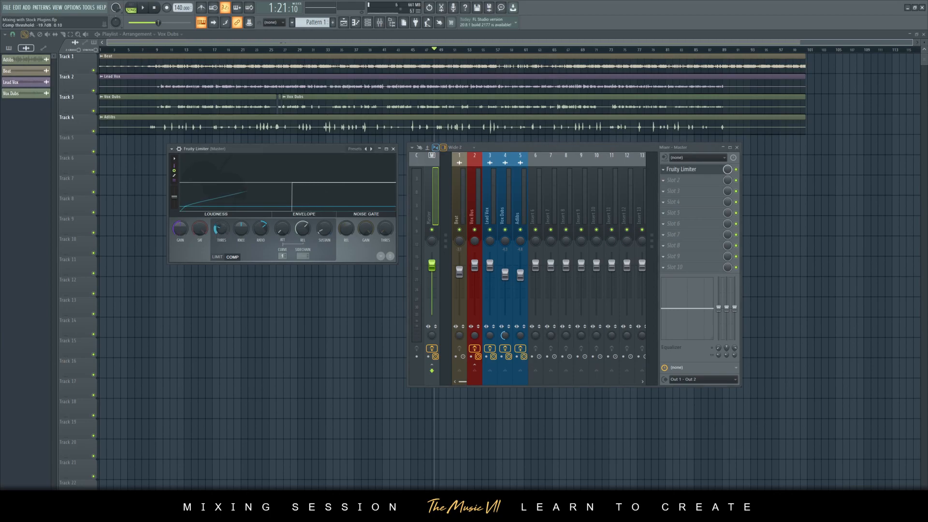
# Step: Fine-tune the Master compressor's threshold, starting from about -16.8 dB, between short playbacks of the mix
pyautogui.press('space')
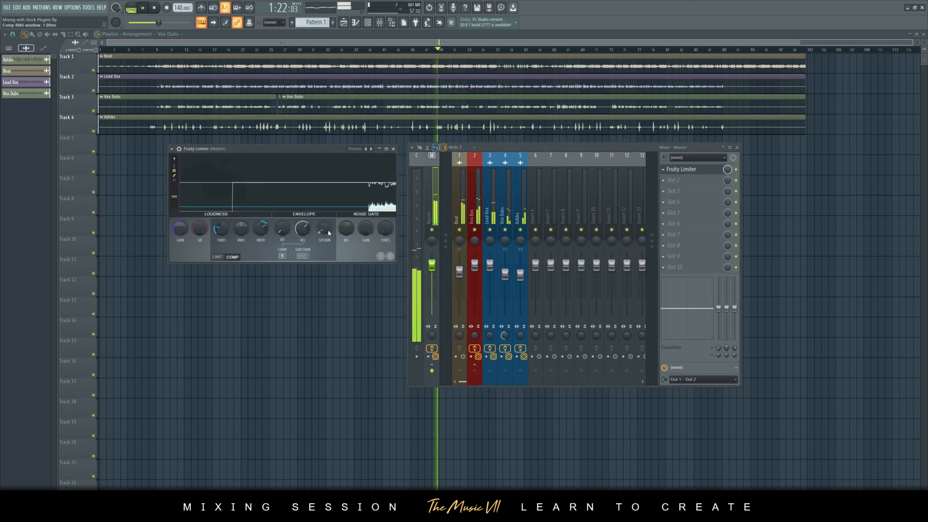
pyautogui.press('space')
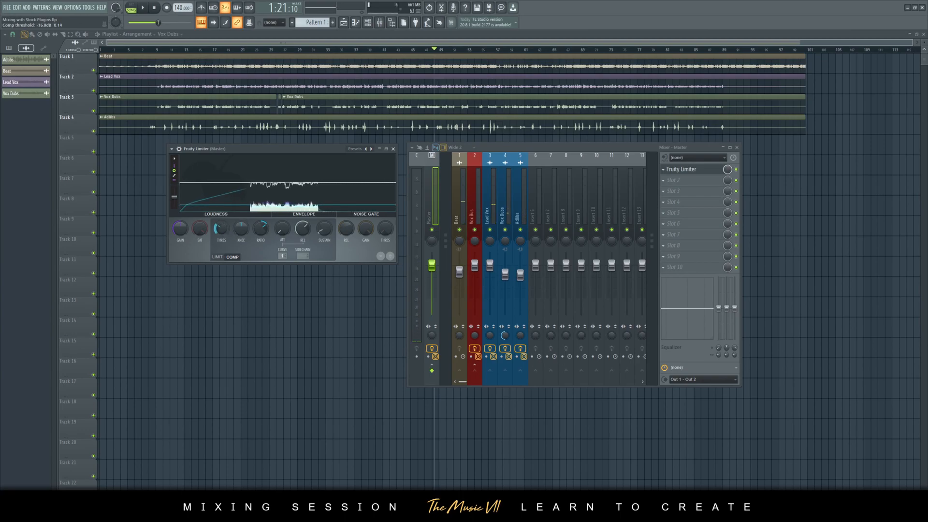
pyautogui.moveTo(222, 228); pyautogui.dragTo(221, 227)
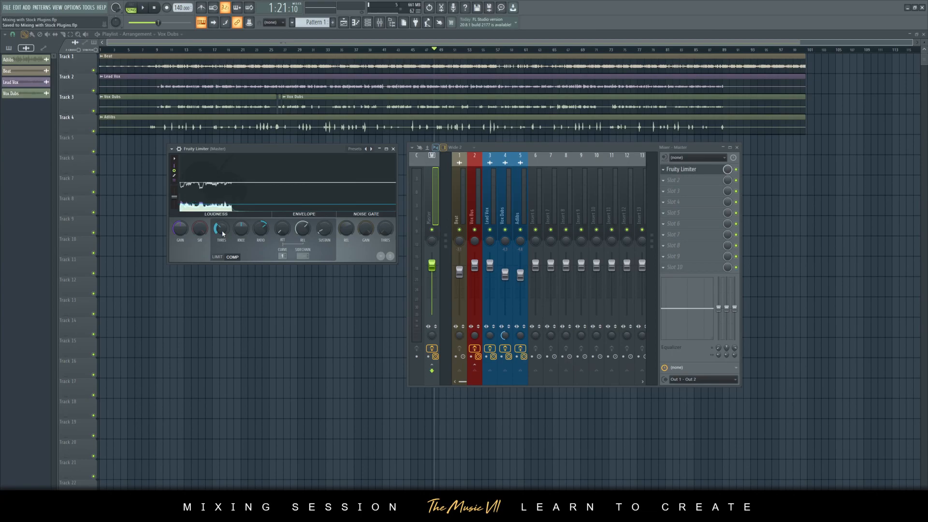
pyautogui.press('space')
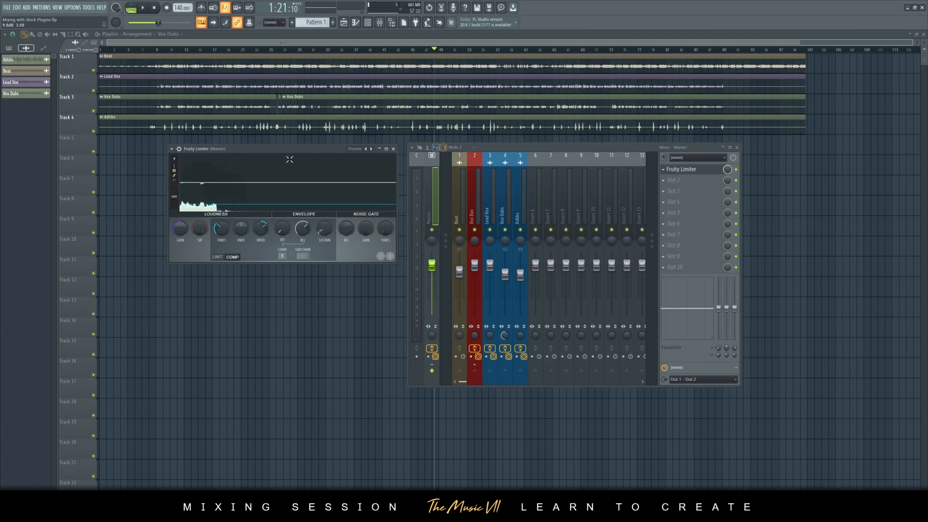
pyautogui.press('space')
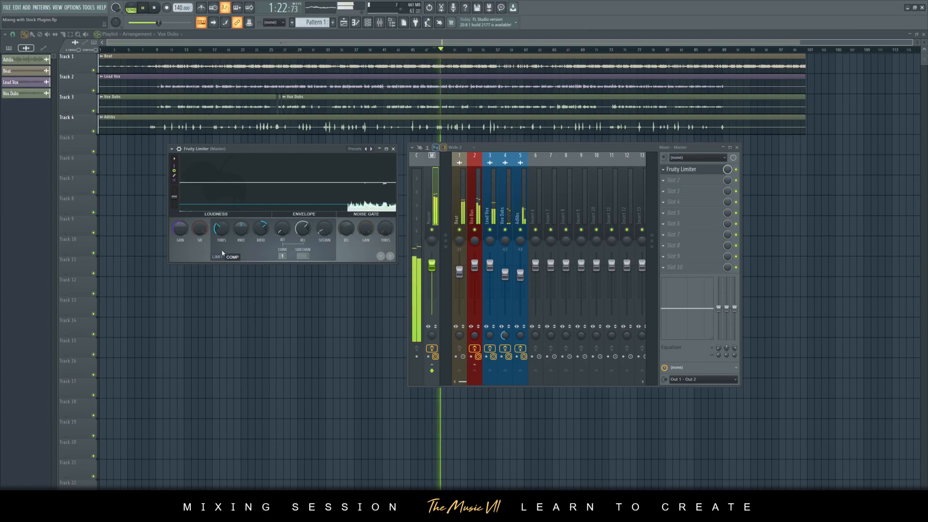
pyautogui.press('space')
# Step: Switch the Master's Fruity Limiter to its limiter settings, raise the gain to about 2.2 dB, save and start playback
pyautogui.click(215, 257)
pyautogui.moveTo(228, 227); pyautogui.dragTo(227, 229)
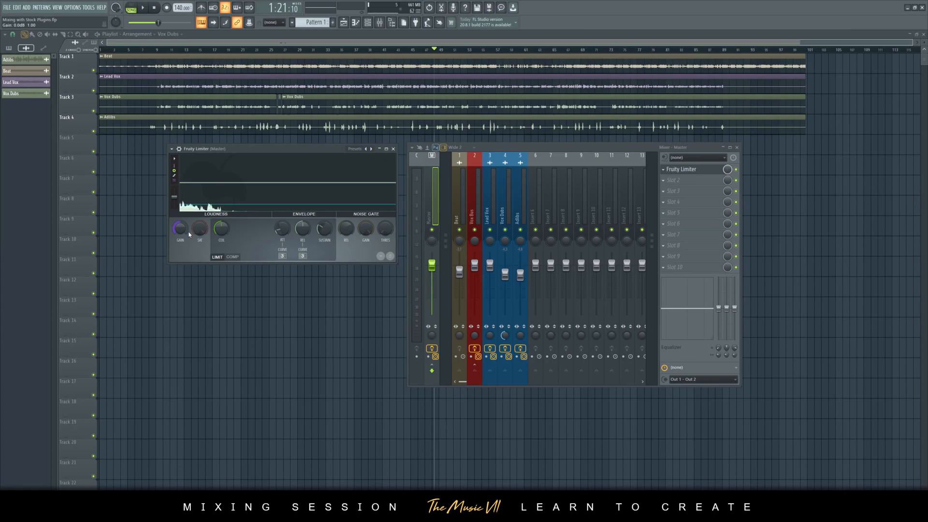
pyautogui.hotkey('ctrl', 's')
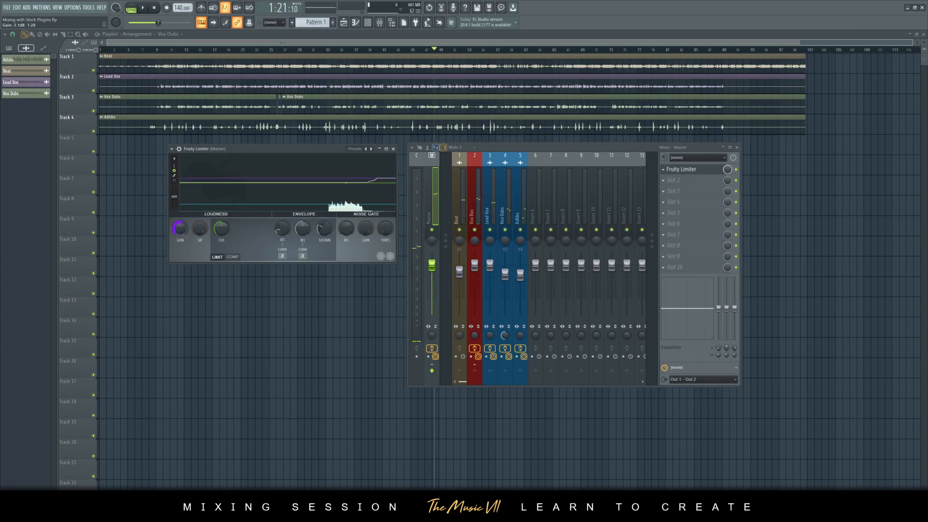
pyautogui.press('space')
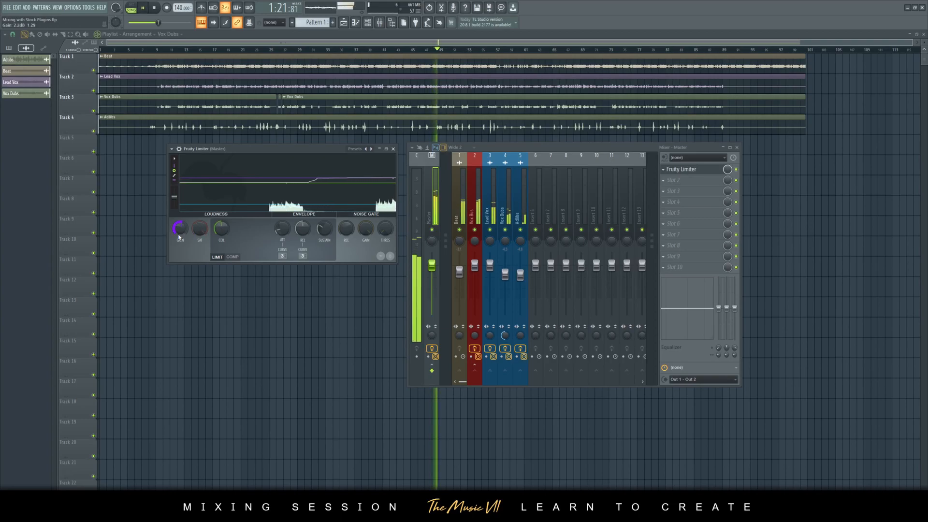
# Step: Raise the Master limiter's gain gradually beyond 10.8 dB during playback, watch the output meters and save the project
pyautogui.moveTo(180, 228); pyautogui.dragTo(179, 225)
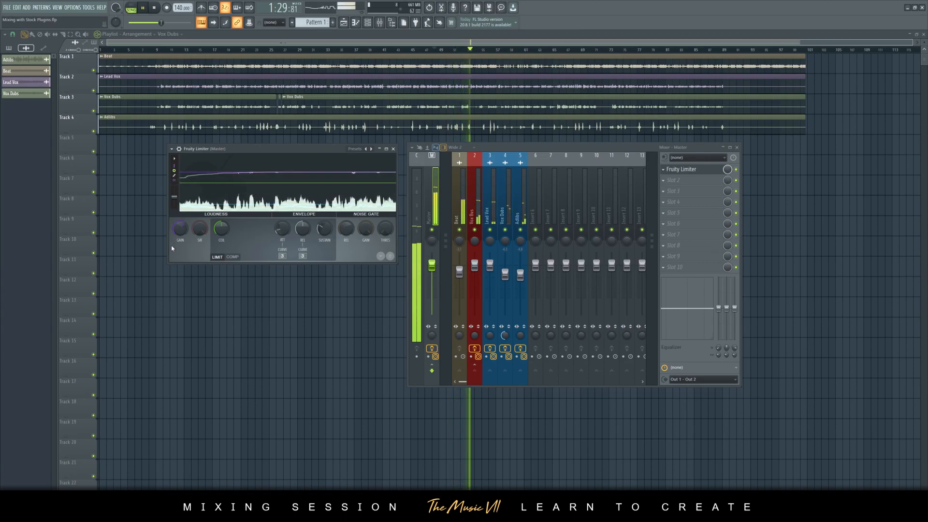
pyautogui.moveTo(176, 233); pyautogui.dragTo(176, 223)
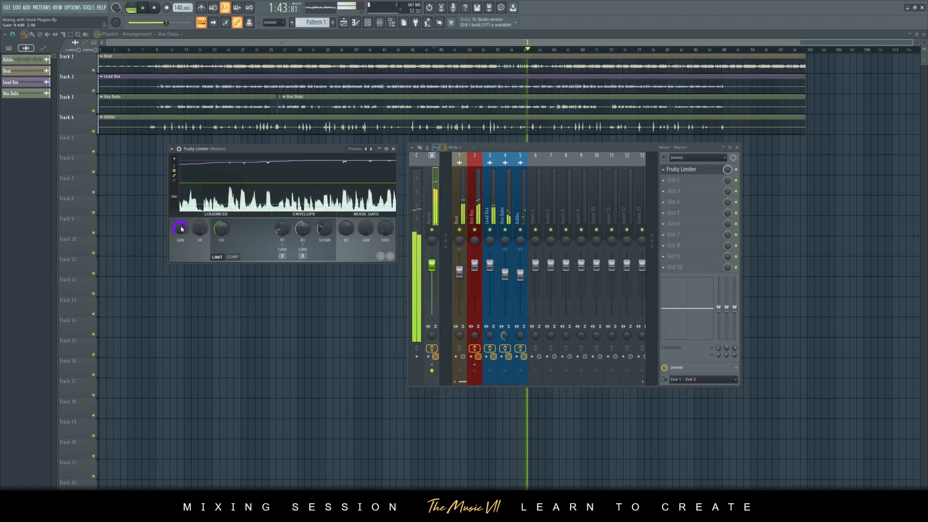
pyautogui.scroll(3, 182, 228)
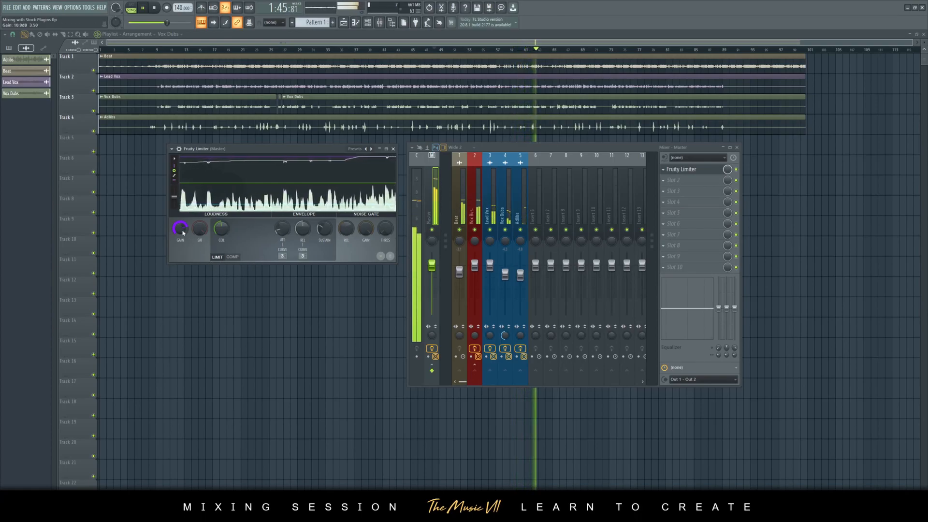
pyautogui.moveTo(179, 233); pyautogui.dragTo(177, 227)
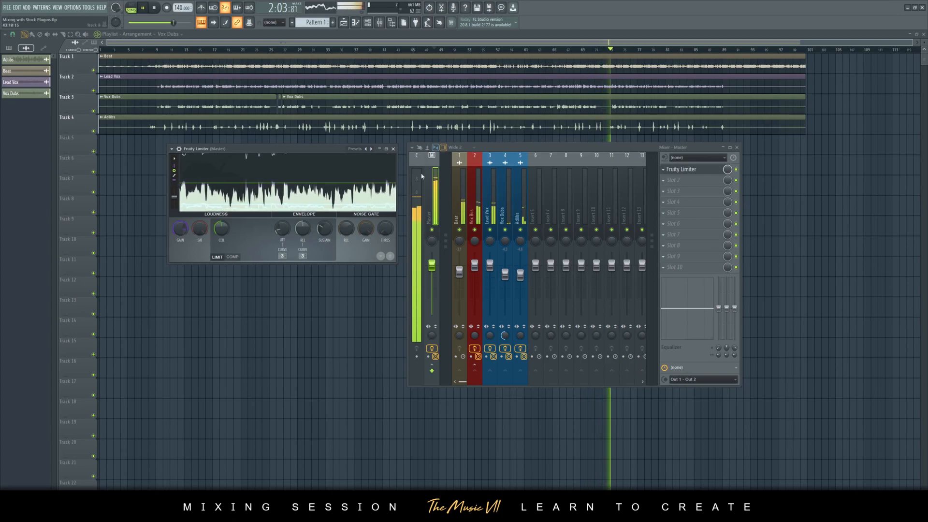
pyautogui.click(424, 188)
pyautogui.hotkey('ctrl', 's')
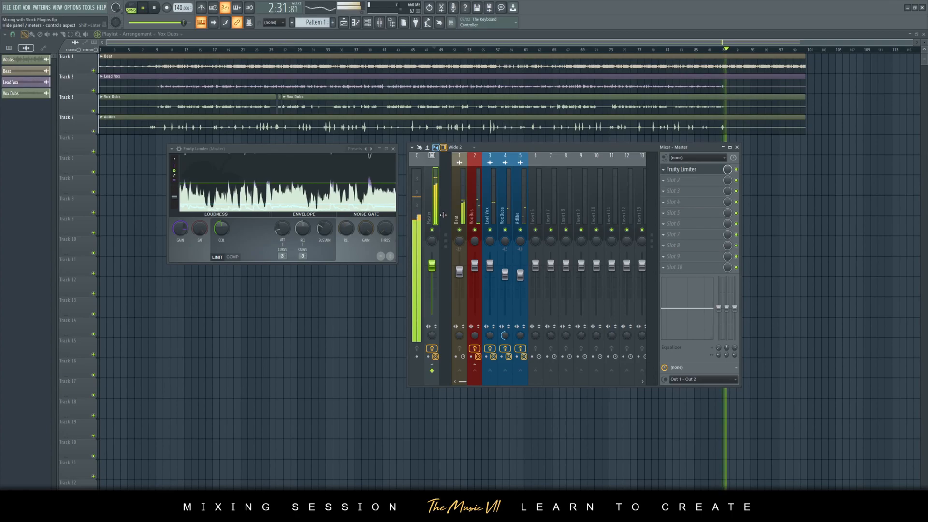
pyautogui.press('space')
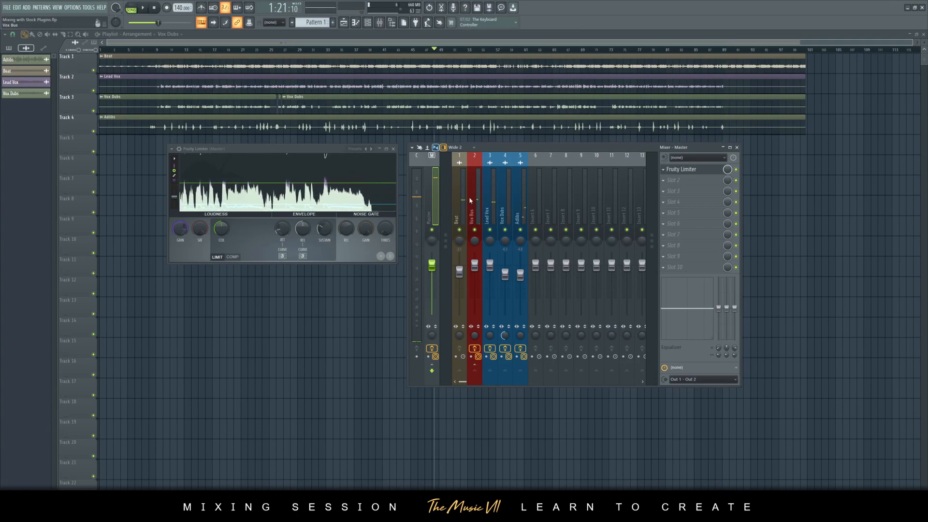
# Step: Check the Vox Bus and Beat mixer tracks and close the Master's Fruity Limiter window
pyautogui.click(469, 200)
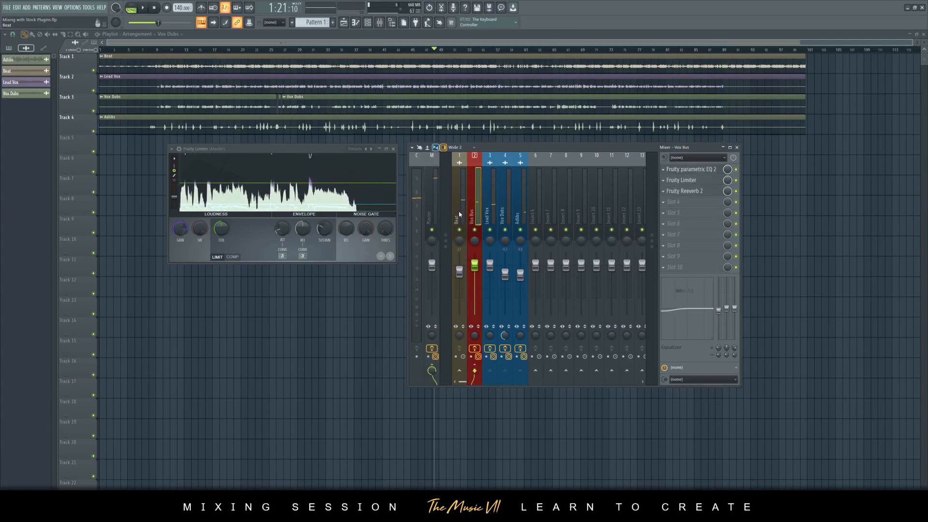
pyautogui.click(460, 212)
pyautogui.click(392, 149)
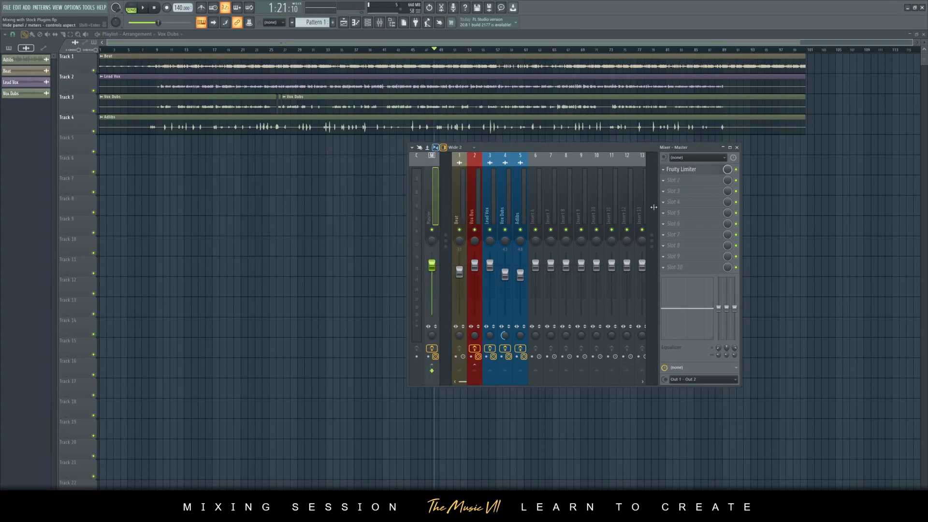
# Step: Reposition the Mixer window over the empty playlist area and save the project
pyautogui.click(676, 181)
pyautogui.press('Escape')
pyautogui.moveTo(503, 149); pyautogui.dragTo(620, 175)
pyautogui.hotkey('ctrl', 's')
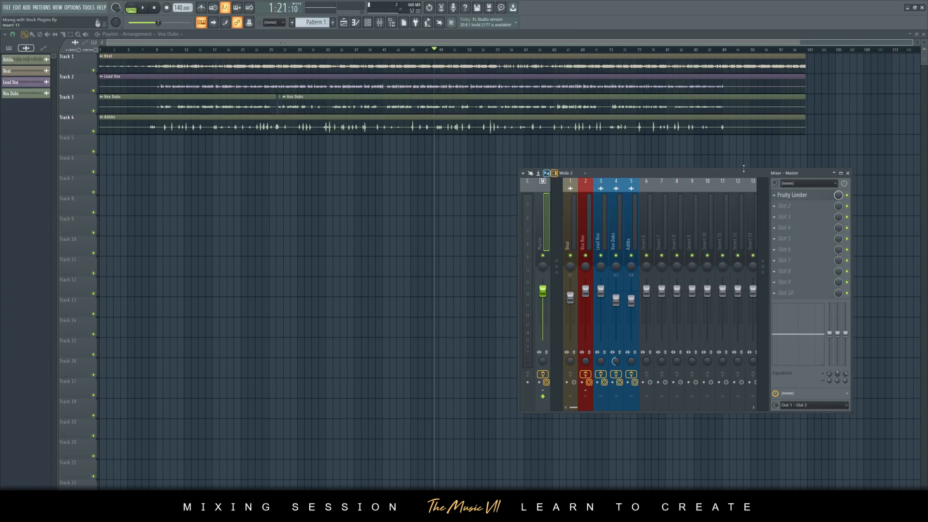
# Step: Load Fruity Multiband Compressor into the Master's second effect slot and move its window beside the Mixer
pyautogui.click(819, 208)
pyautogui.click(817, 208)
pyautogui.click(800, 207)
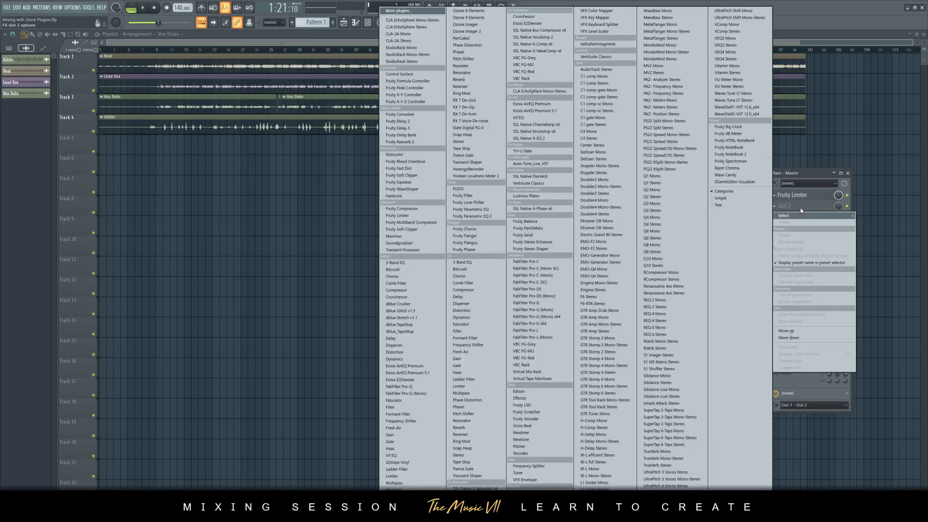
pyautogui.click(411, 223)
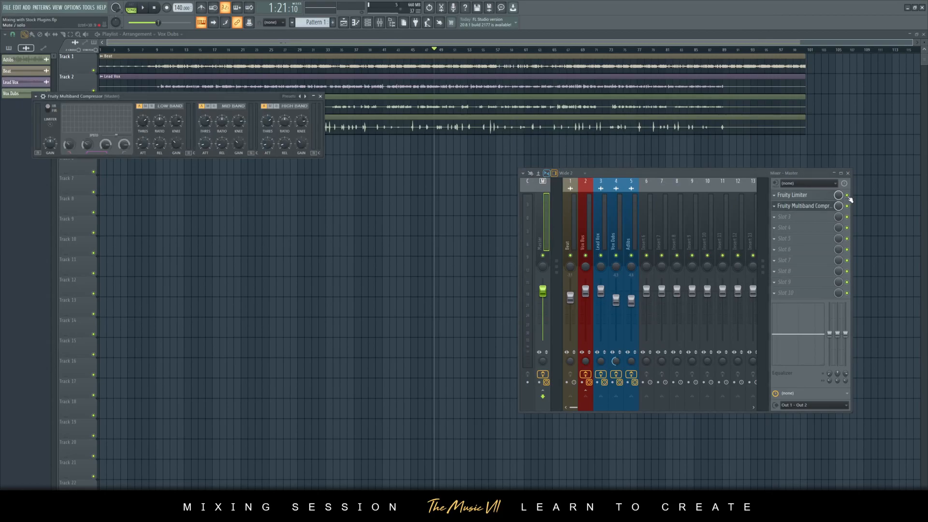
pyautogui.moveTo(228, 96); pyautogui.dragTo(384, 176)
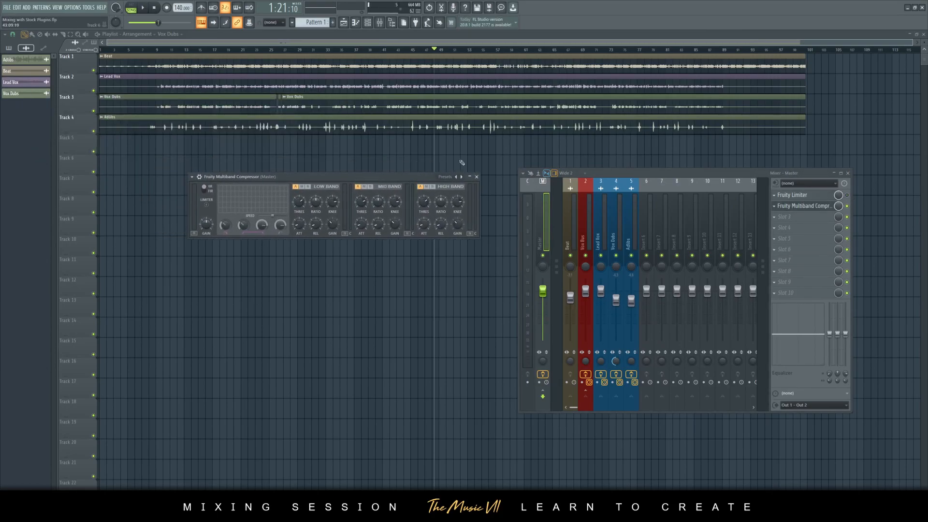
# Step: Delete the Fruity Multiband Compressor from the Master's effect slots
pyautogui.click(774, 206)
pyautogui.click(792, 224)
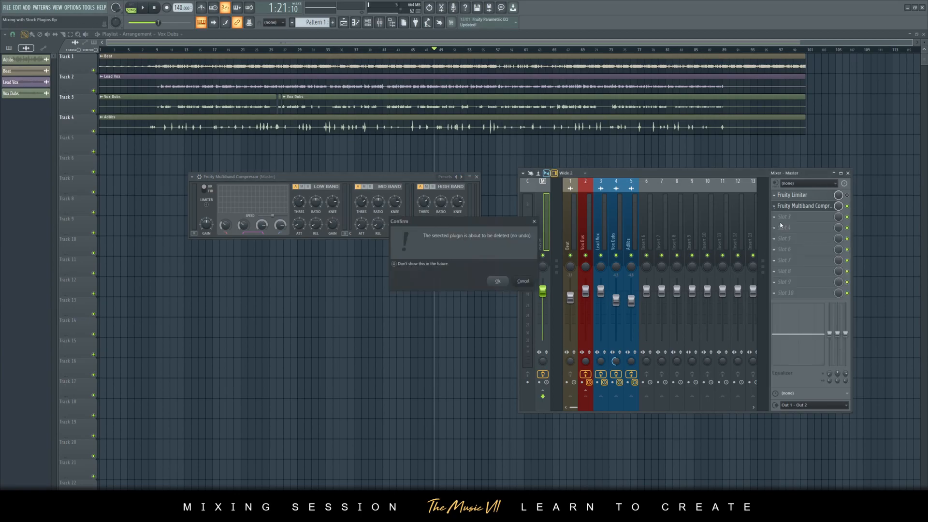
pyautogui.click(498, 280)
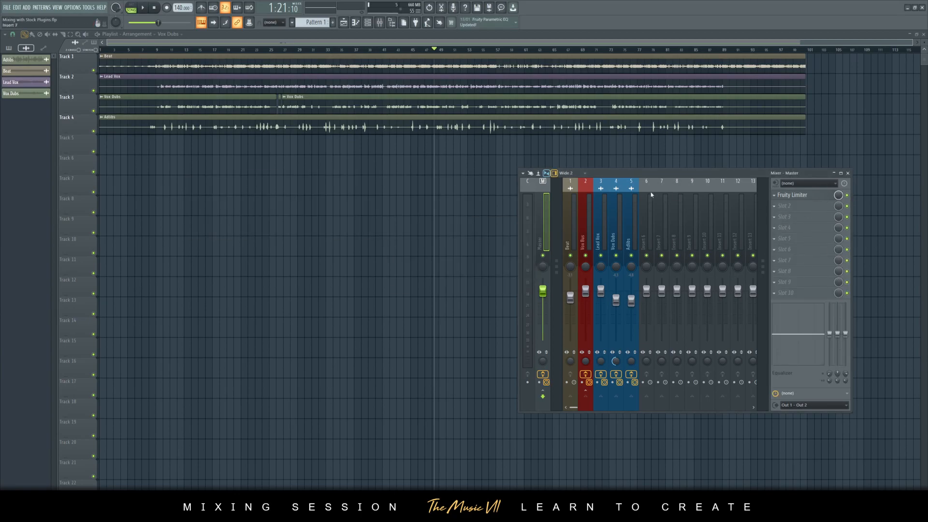
# Step: Review the effect chains on the Vox Bus, Lead Vox, Vox Dubs, Adlibs and Beat mixer tracks
pyautogui.moveTo(603, 175); pyautogui.dragTo(539, 164)
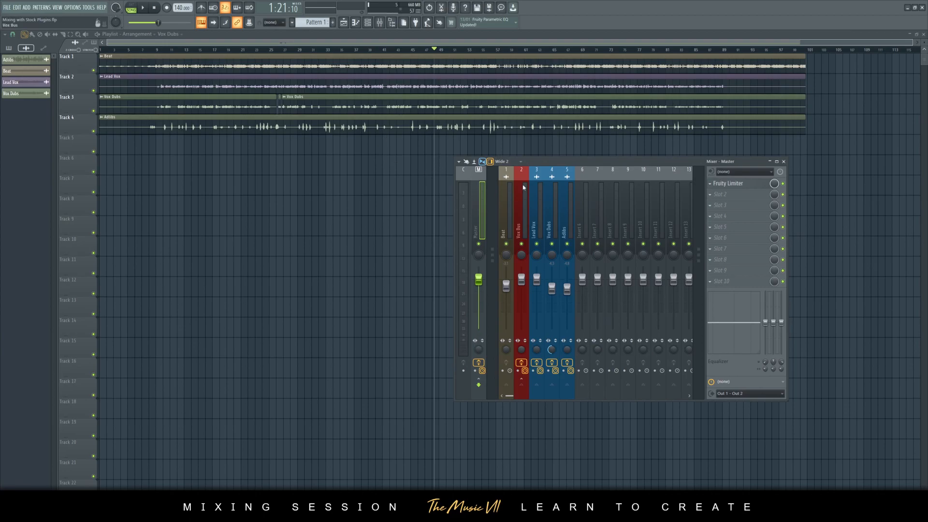
pyautogui.click(525, 218)
pyautogui.click(536, 218)
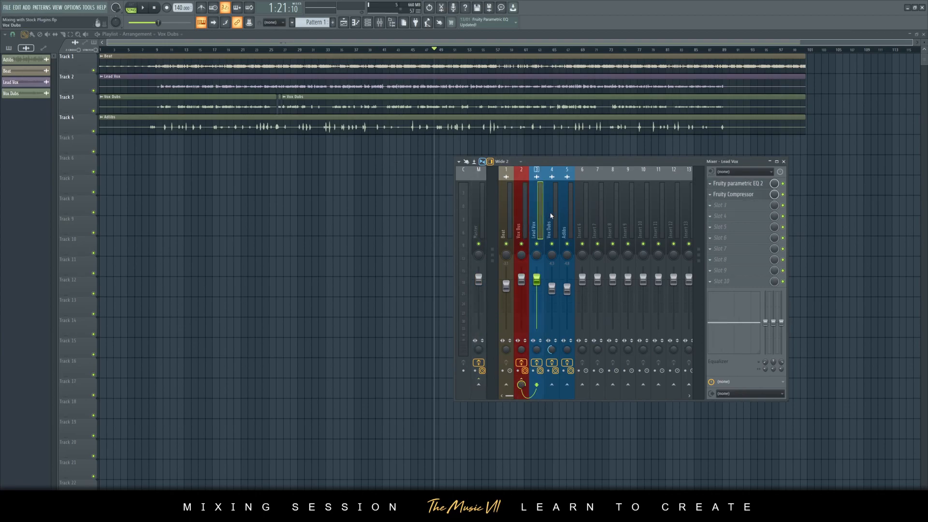
pyautogui.click(551, 218)
pyautogui.click(568, 219)
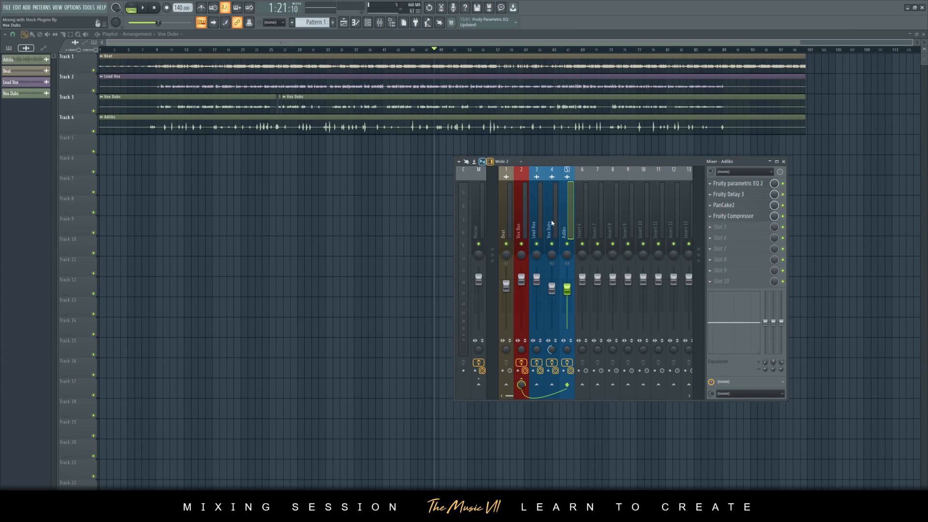
pyautogui.click(552, 222)
pyautogui.click(530, 223)
pyautogui.click(522, 216)
pyautogui.click(536, 220)
pyautogui.click(551, 220)
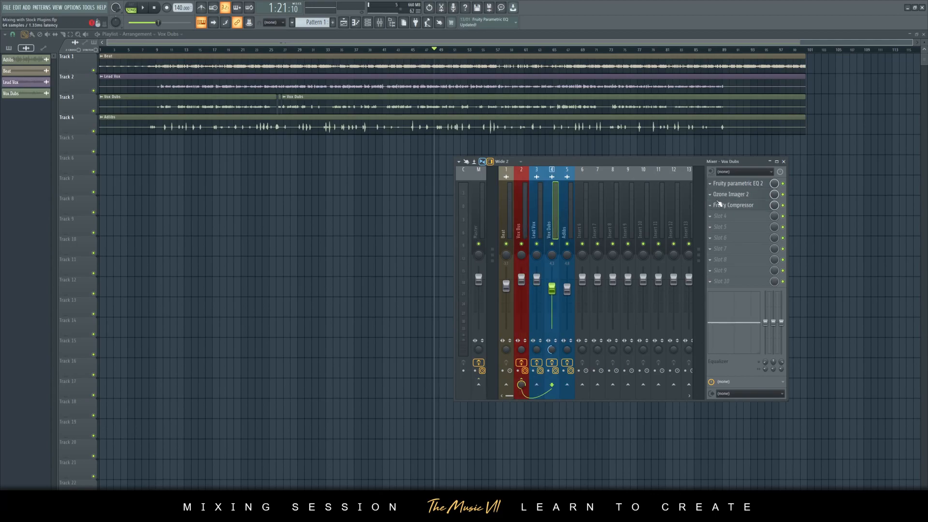
pyautogui.click(567, 222)
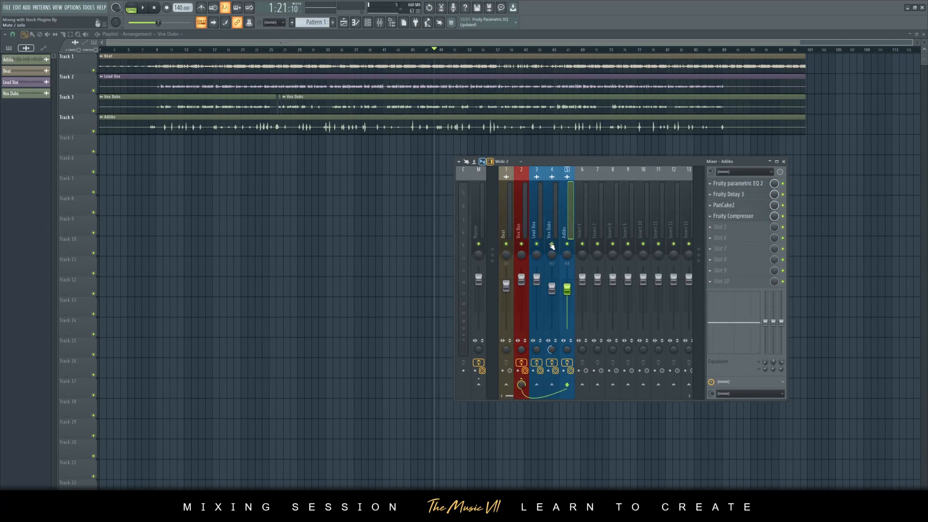
pyautogui.click(505, 225)
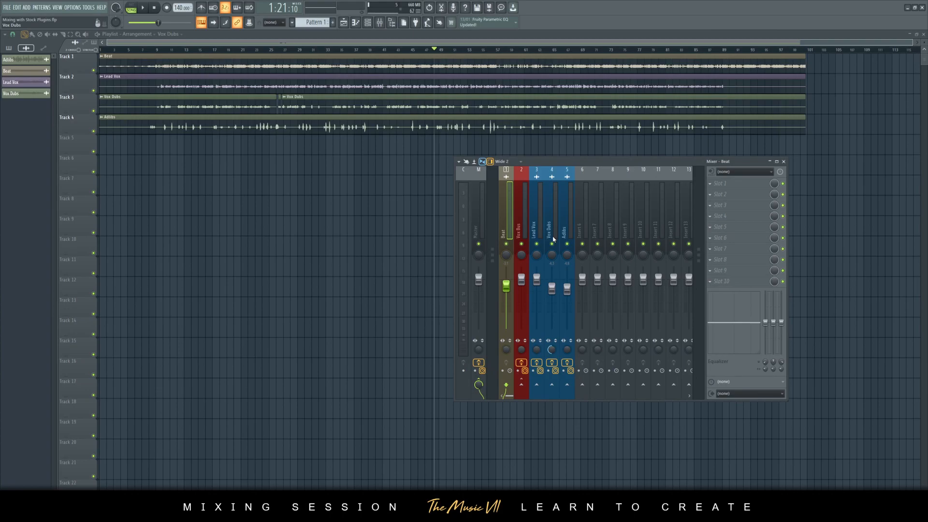
# Step: Save the project and play the finished mix from shortly before the vocals come in
pyautogui.hotkey('ctrl', 's')
pyautogui.moveTo(154, 50); pyautogui.dragTo(67, 49)
pyautogui.click(140, 50)
pyautogui.press('space')
pyautogui.hotkey('ctrl', 's')
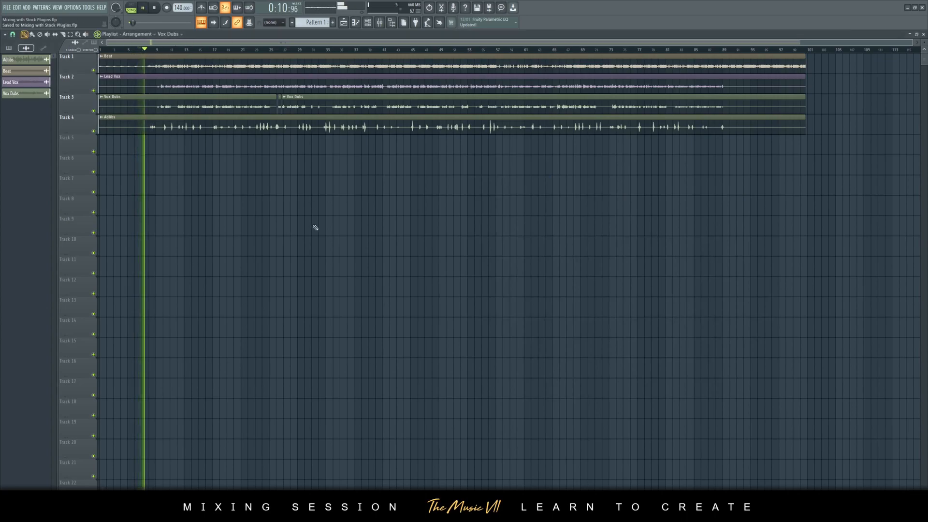